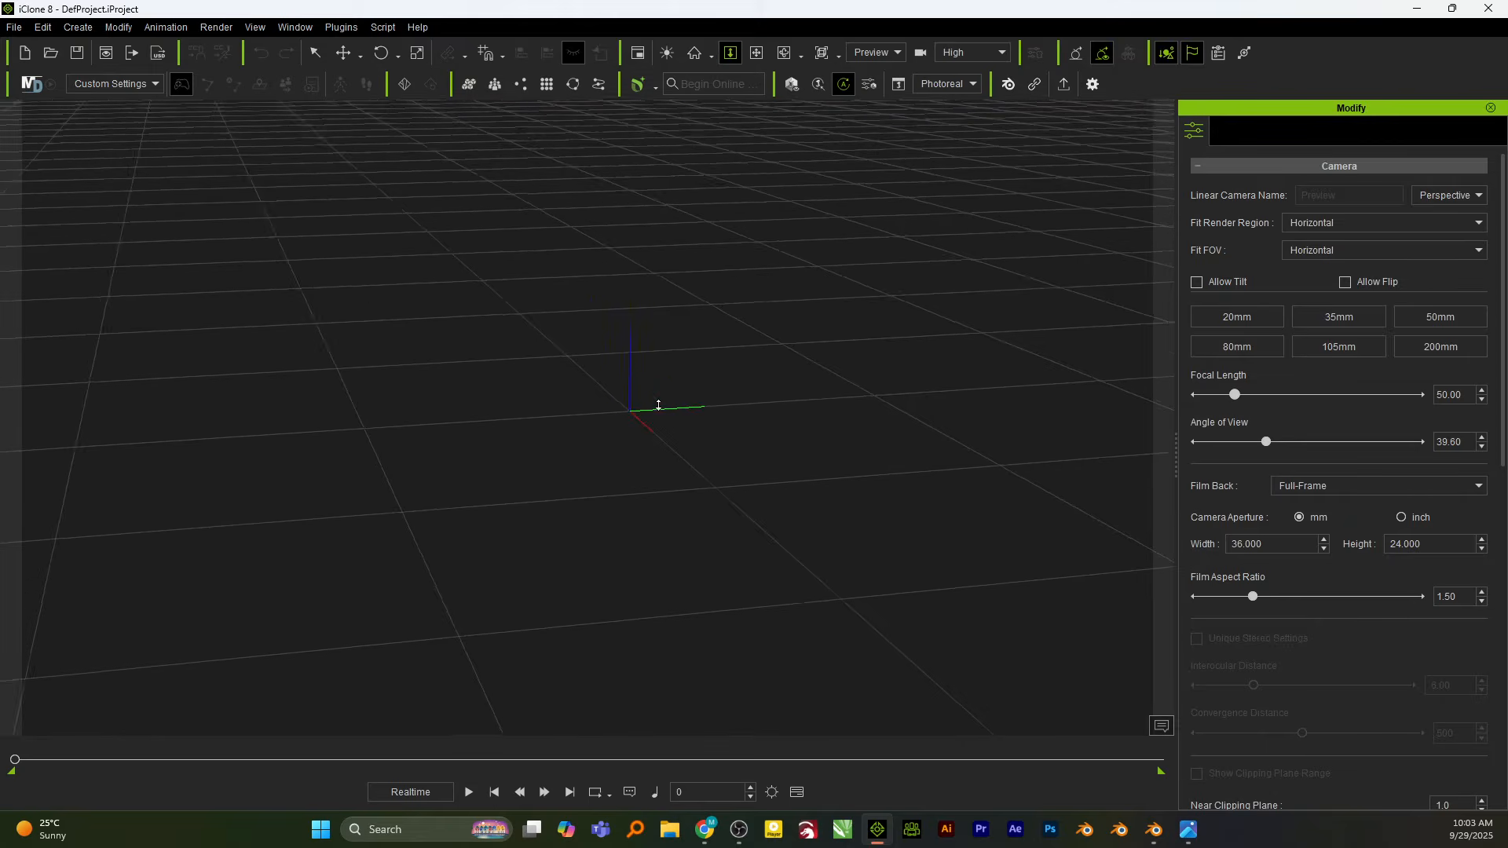
Create a sphere primitive at the scene origin and scale it down uniformly to about 26.5.
{"action": "right_click_drag", "start_coordinate": [657, 498], "coordinate": [656, 448]}
{"action": "left_click_drag", "start_coordinate": [654, 440], "coordinate": [637, 464]}
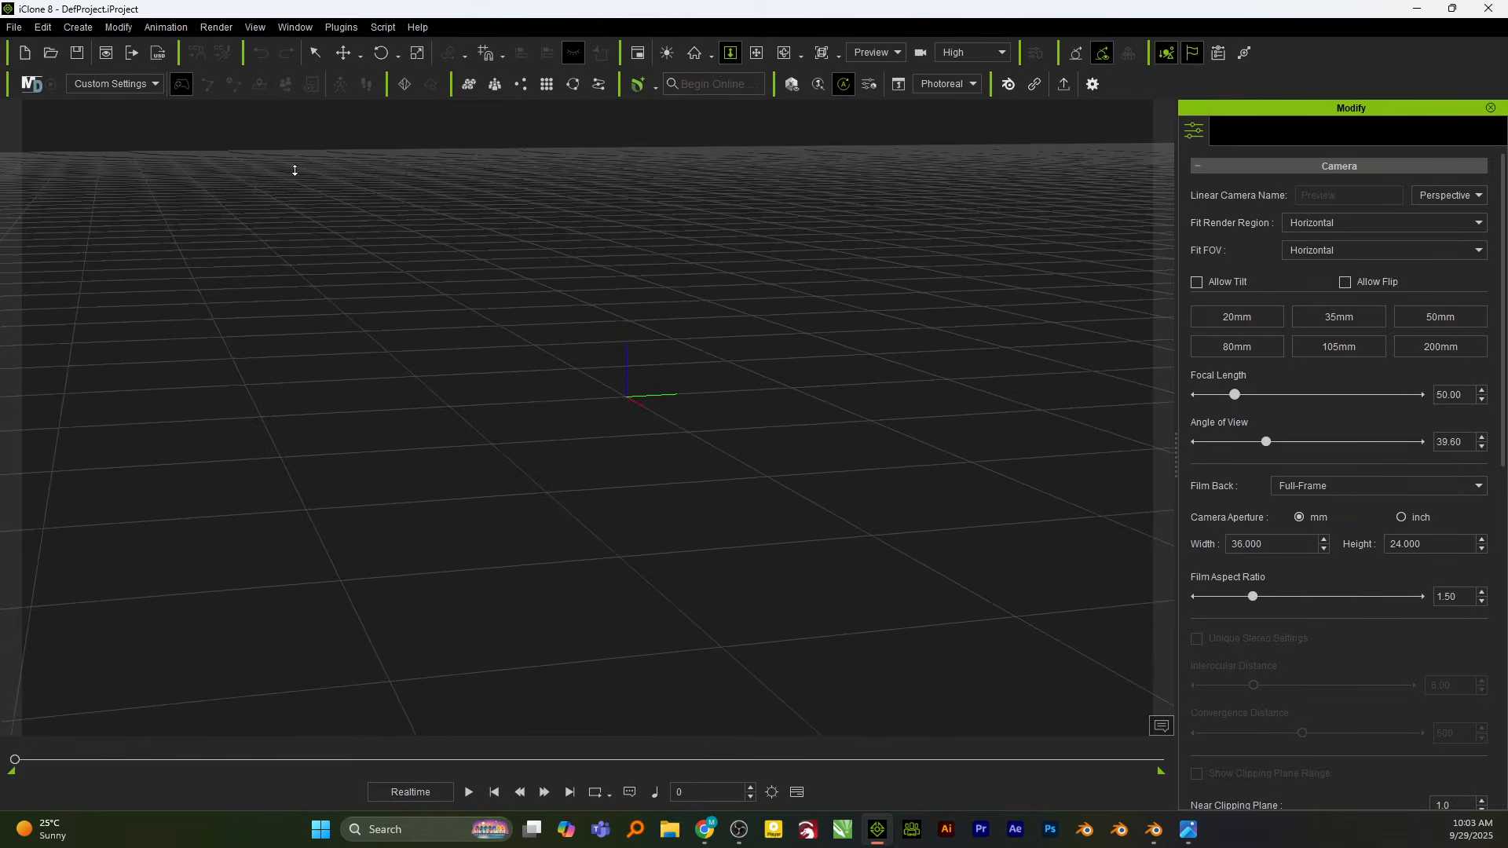
{"action": "left_click", "coordinate": [77, 27]}
{"action": "mouse_move", "coordinate": [161, 52]}
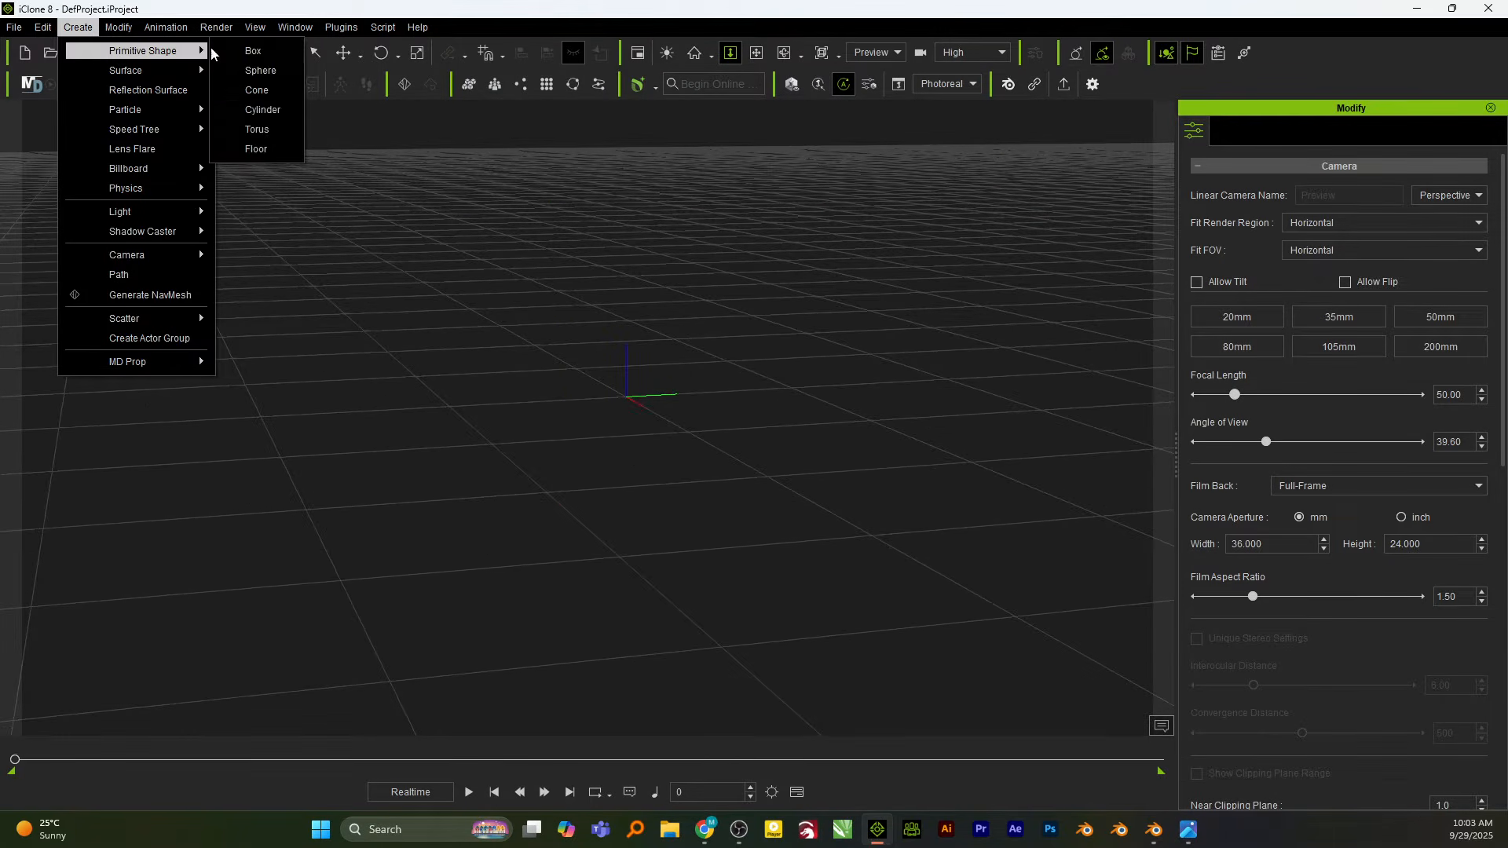
{"action": "left_click", "coordinate": [260, 71]}
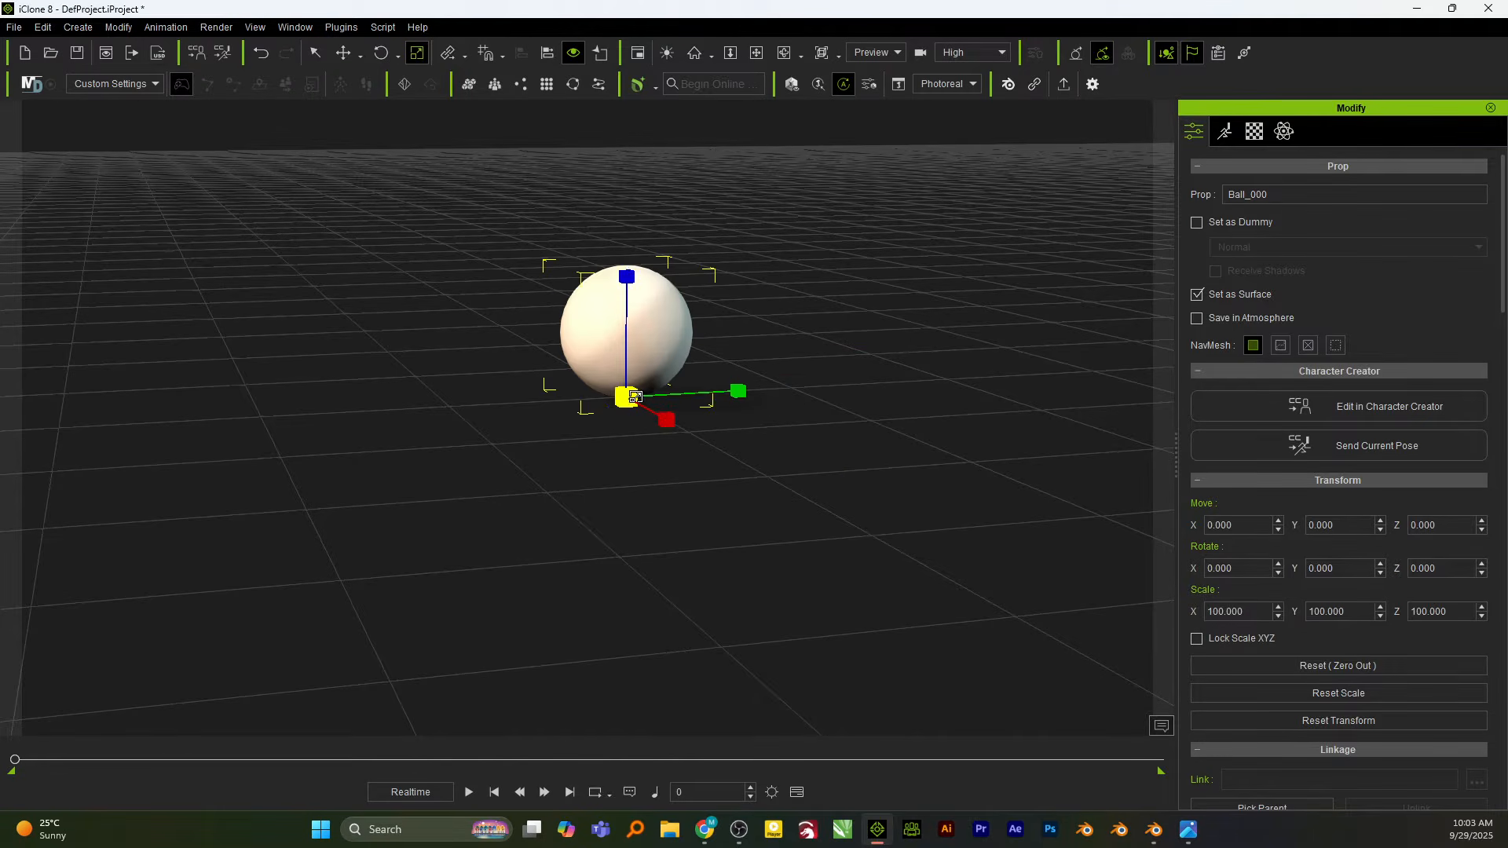
Set the sphere material's diffuse color to bright blue, #11acff.
{"action": "left_click", "coordinate": [1255, 132]}
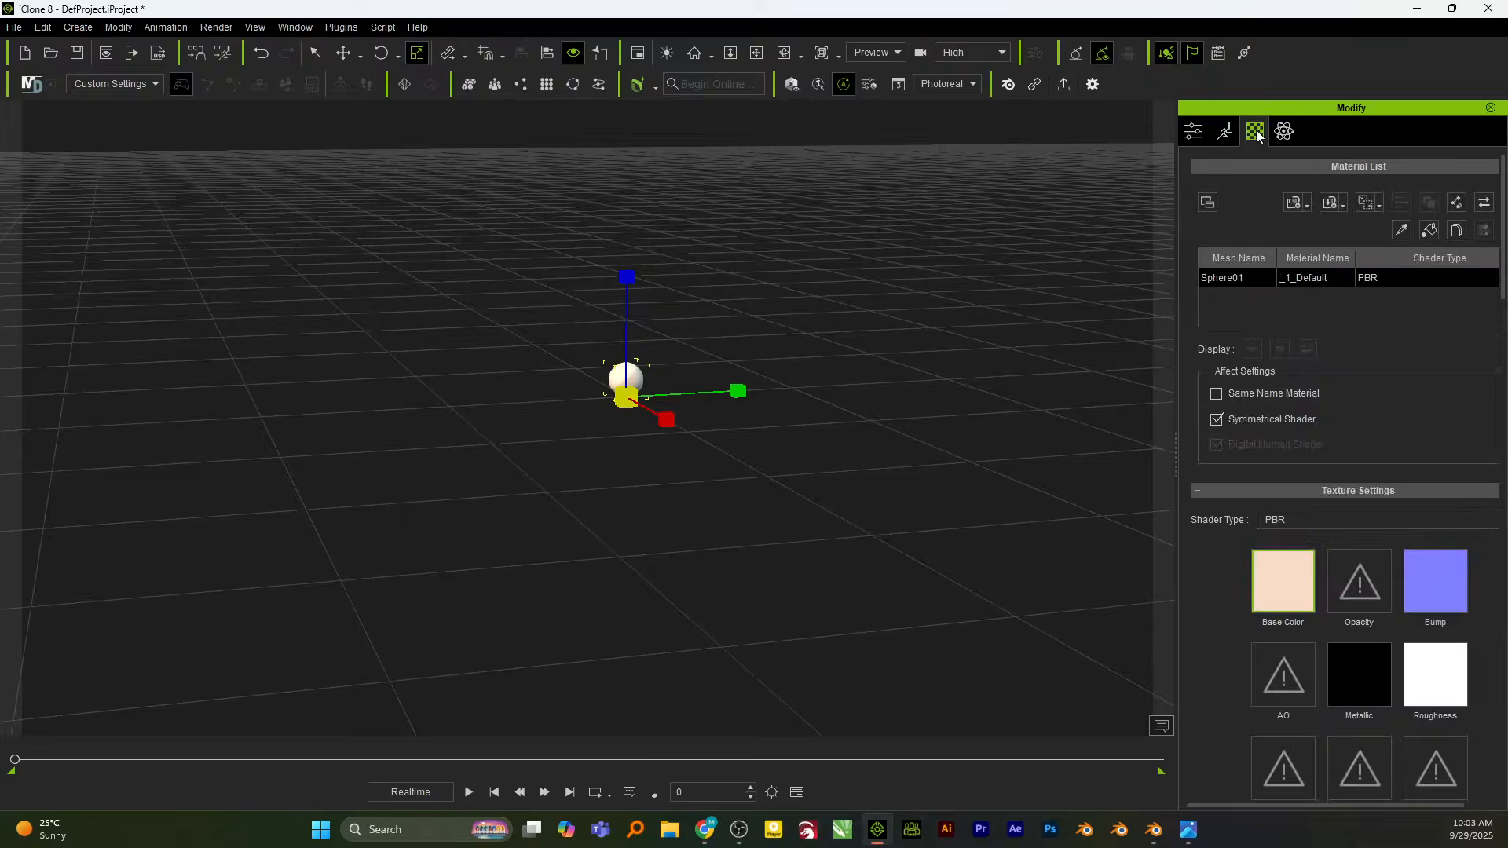
{"action": "scroll", "coordinate": [1295, 593], "scroll_direction": "down", "scroll_amount": 6}
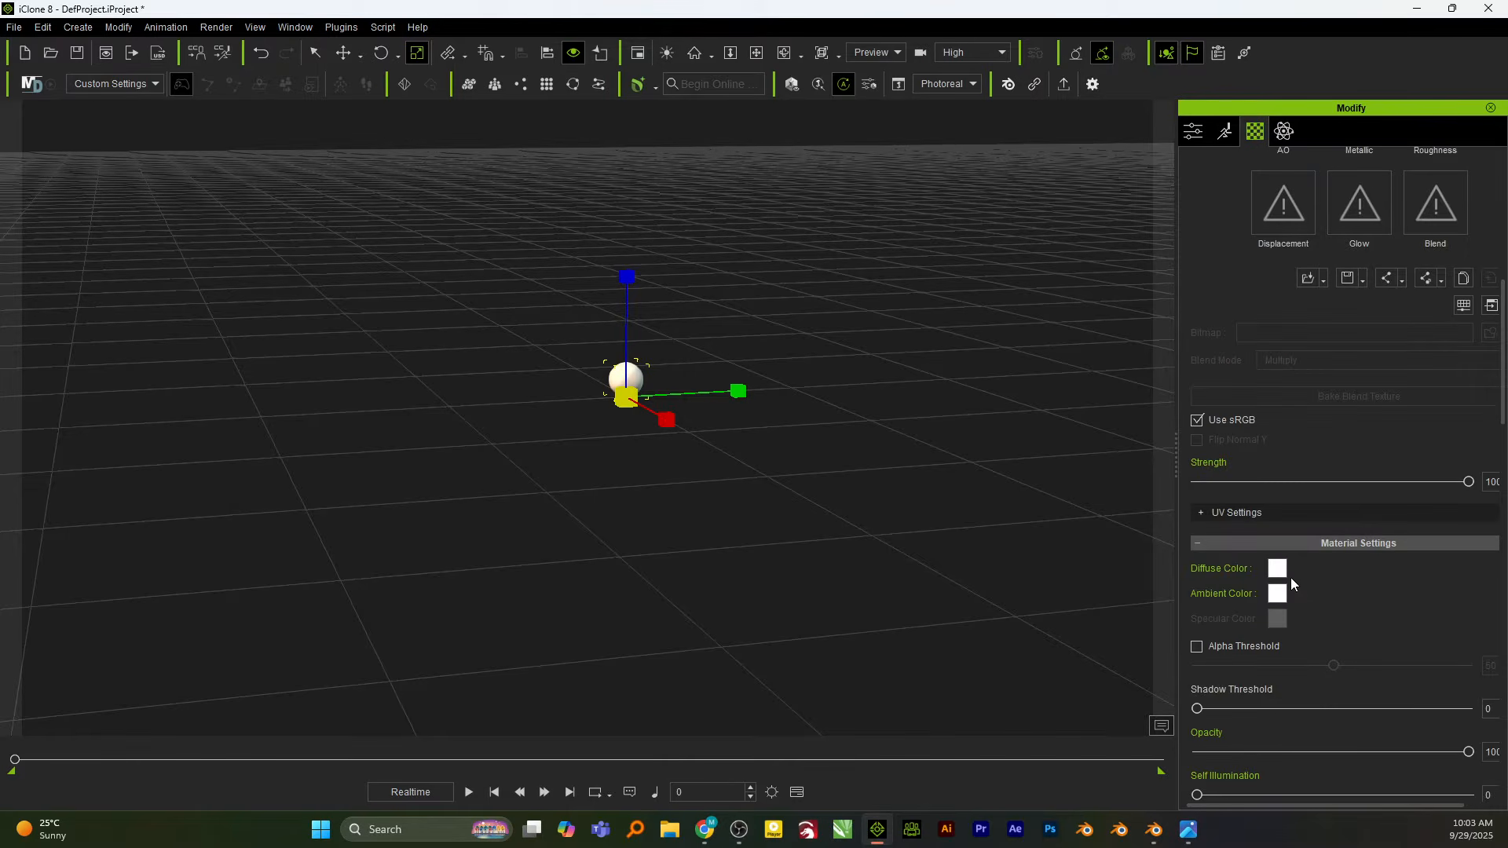
{"action": "left_click", "coordinate": [1278, 569]}
{"action": "left_click", "coordinate": [909, 337]}
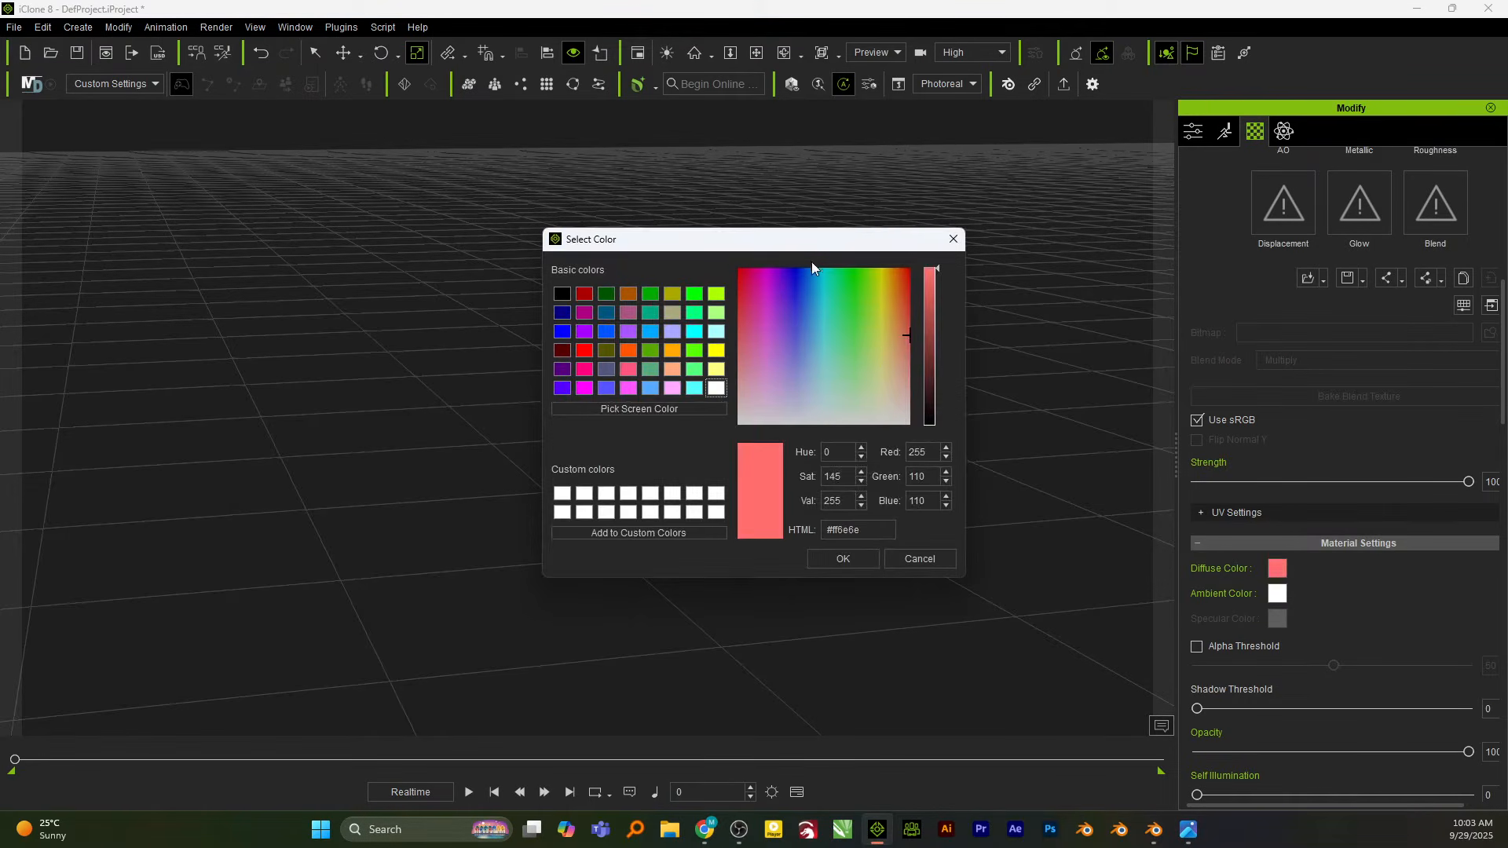
{"action": "left_click_drag", "start_coordinate": [801, 240], "coordinate": [1043, 195]}
{"action": "mouse_move", "coordinate": [1009, 279]}
{"action": "left_mouse_down"}
{"action": "mouse_move", "coordinate": [984, 226]}
{"action": "mouse_move", "coordinate": [1043, 251]}
{"action": "mouse_move", "coordinate": [1057, 235]}
{"action": "left_mouse_up"}
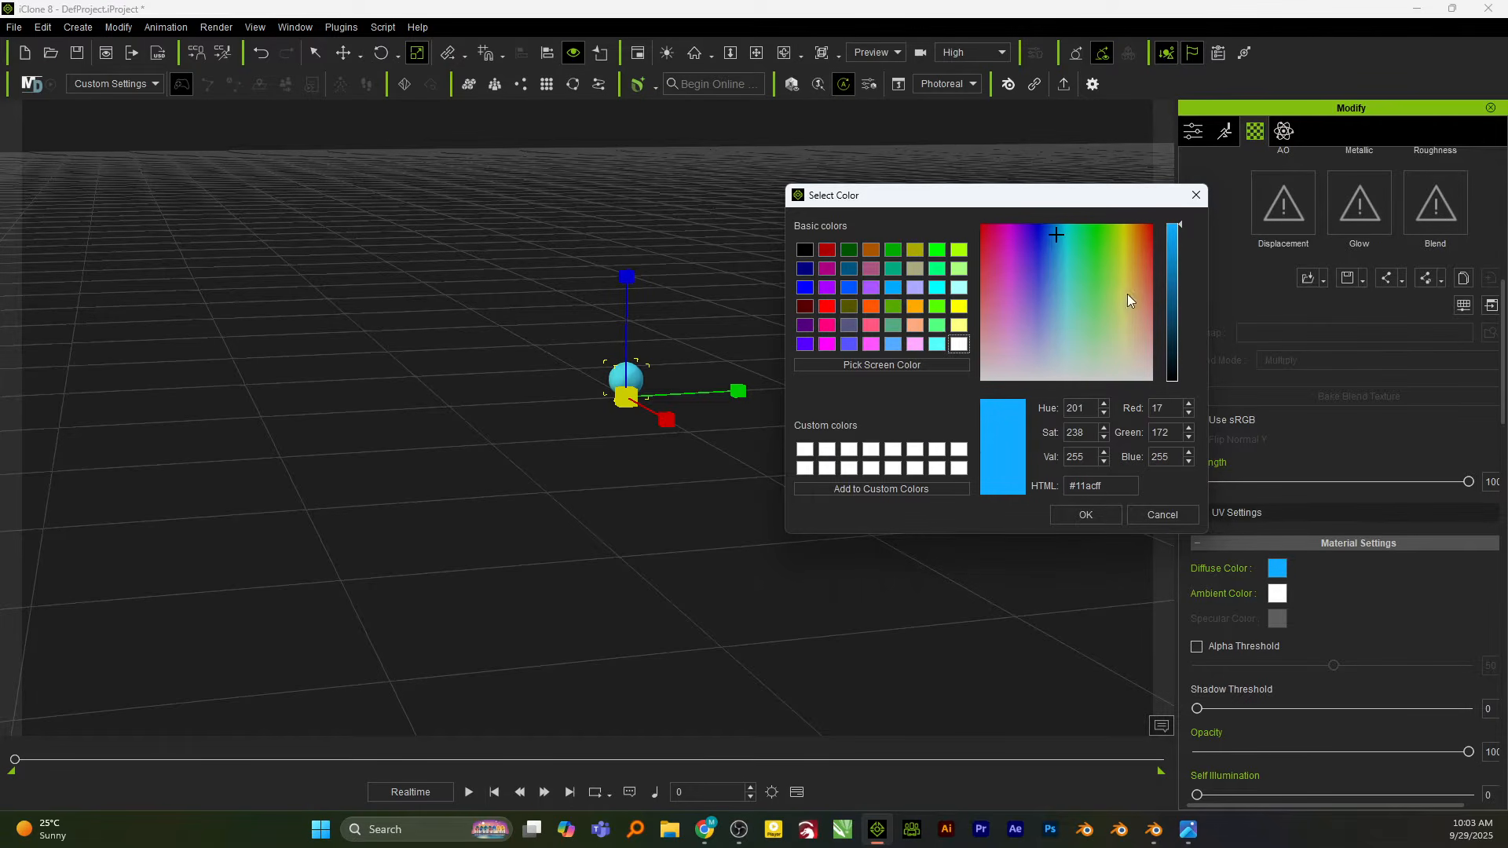
{"action": "left_click", "coordinate": [1099, 514]}
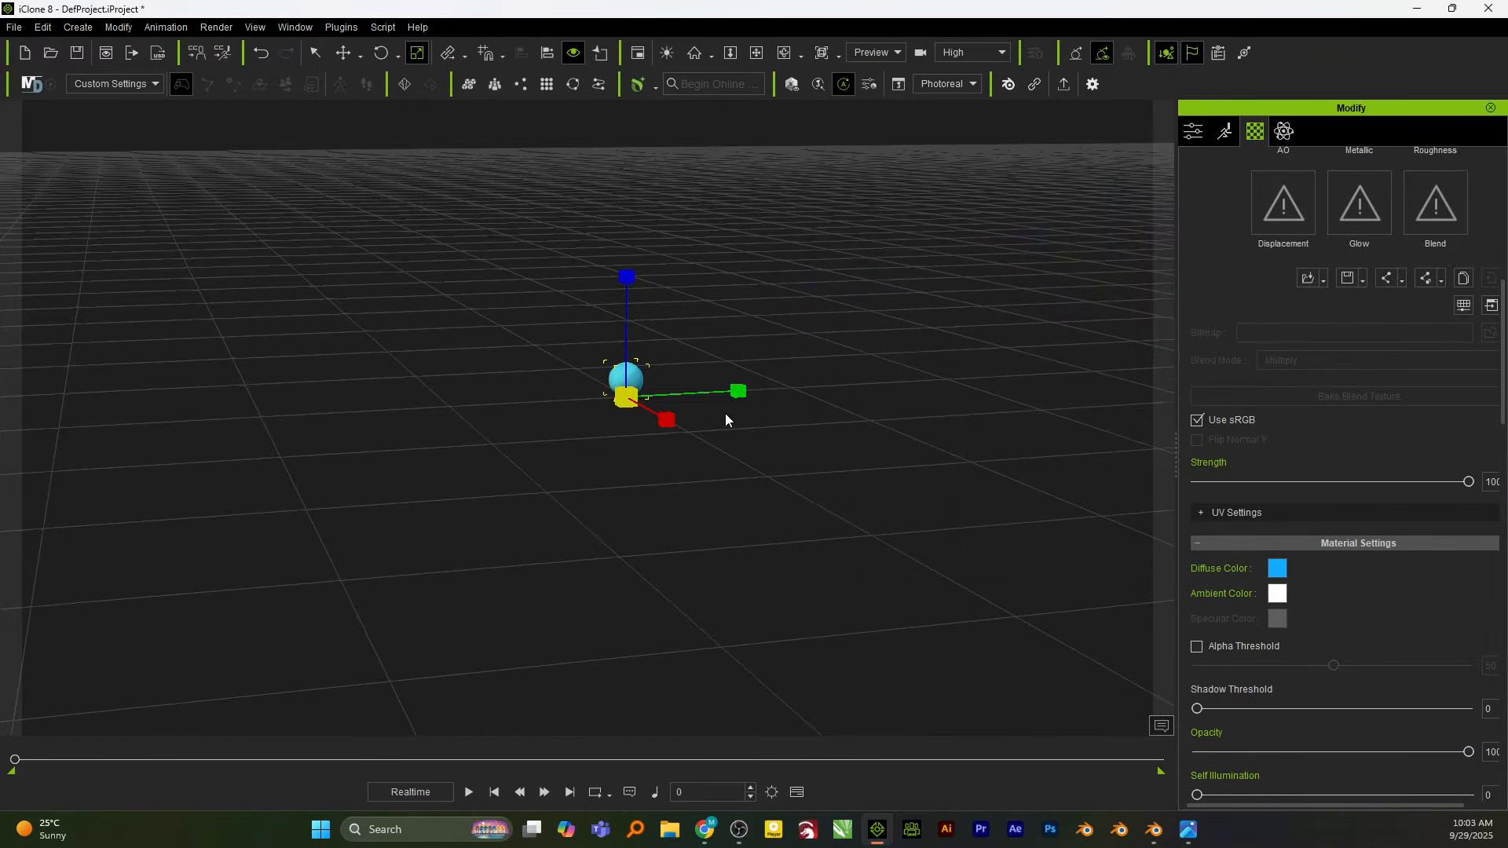
Make one copy of the blue sphere a short distance away along the X axis.
{"action": "key", "text": "w"}
{"action": "scroll", "coordinate": [644, 417], "scroll_direction": "up", "scroll_amount": 3}
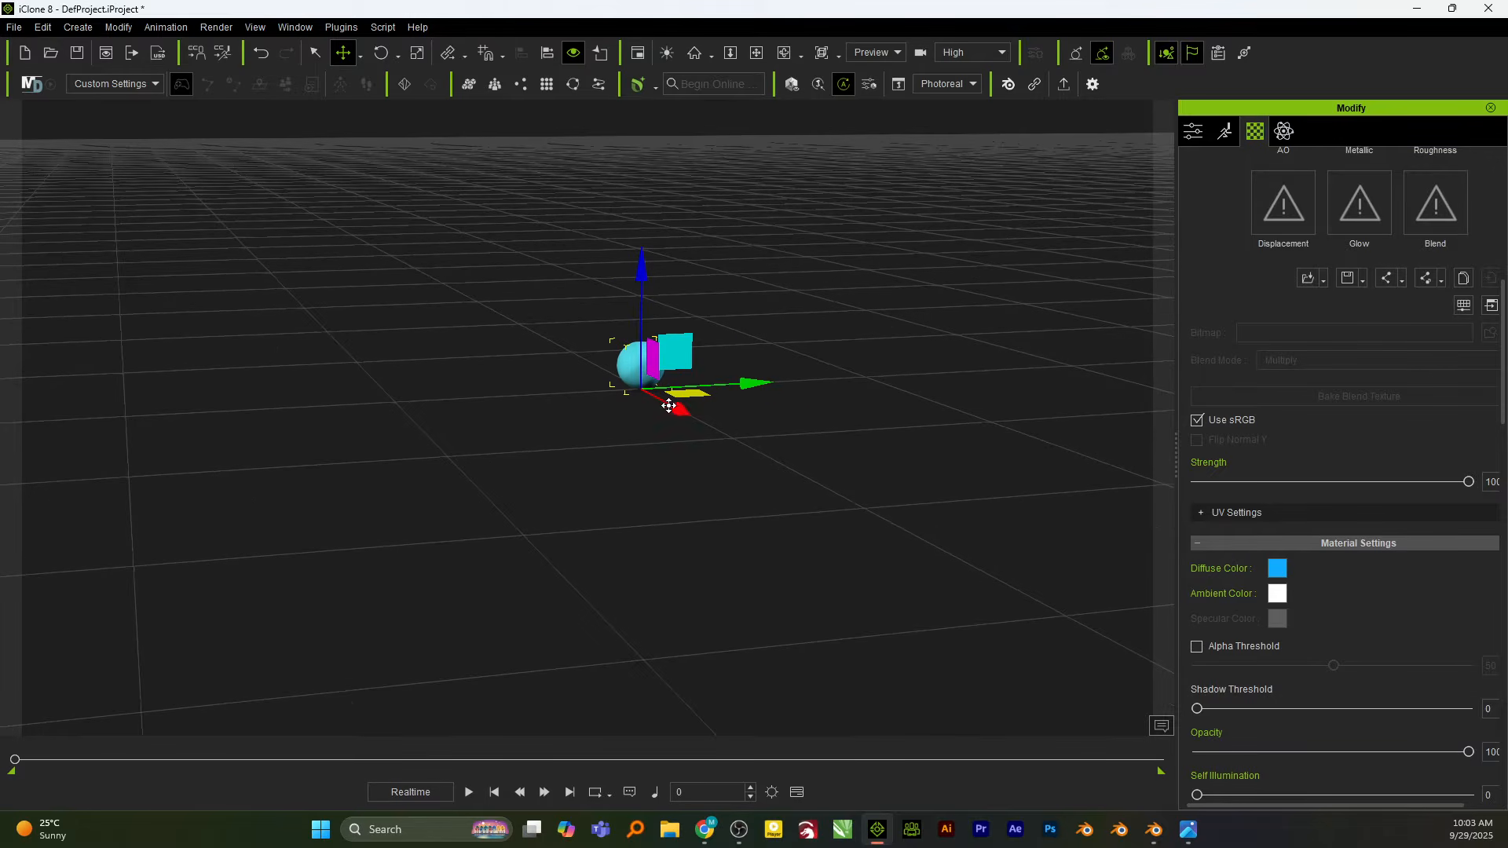
{"action": "left_click_drag", "start_coordinate": [680, 406], "coordinate": [713, 445], "text": "shift"}
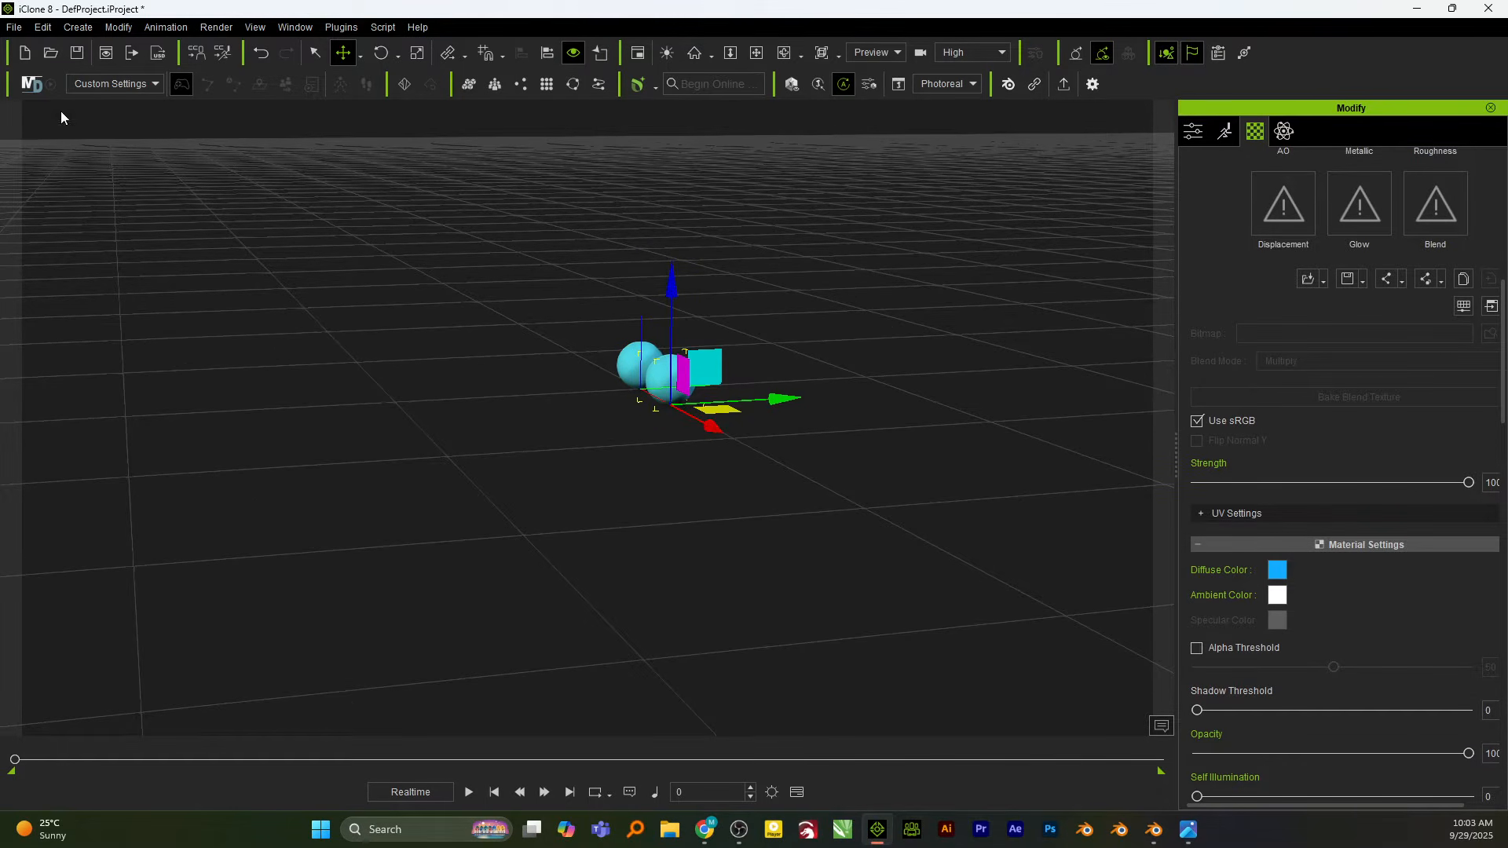
Multi-duplicate the copied sphere 5 times with an X move of 55.0, and delete the separate original sphere at the origin.
{"action": "left_click", "coordinate": [77, 27]}
{"action": "mouse_move", "coordinate": [53, 27]}
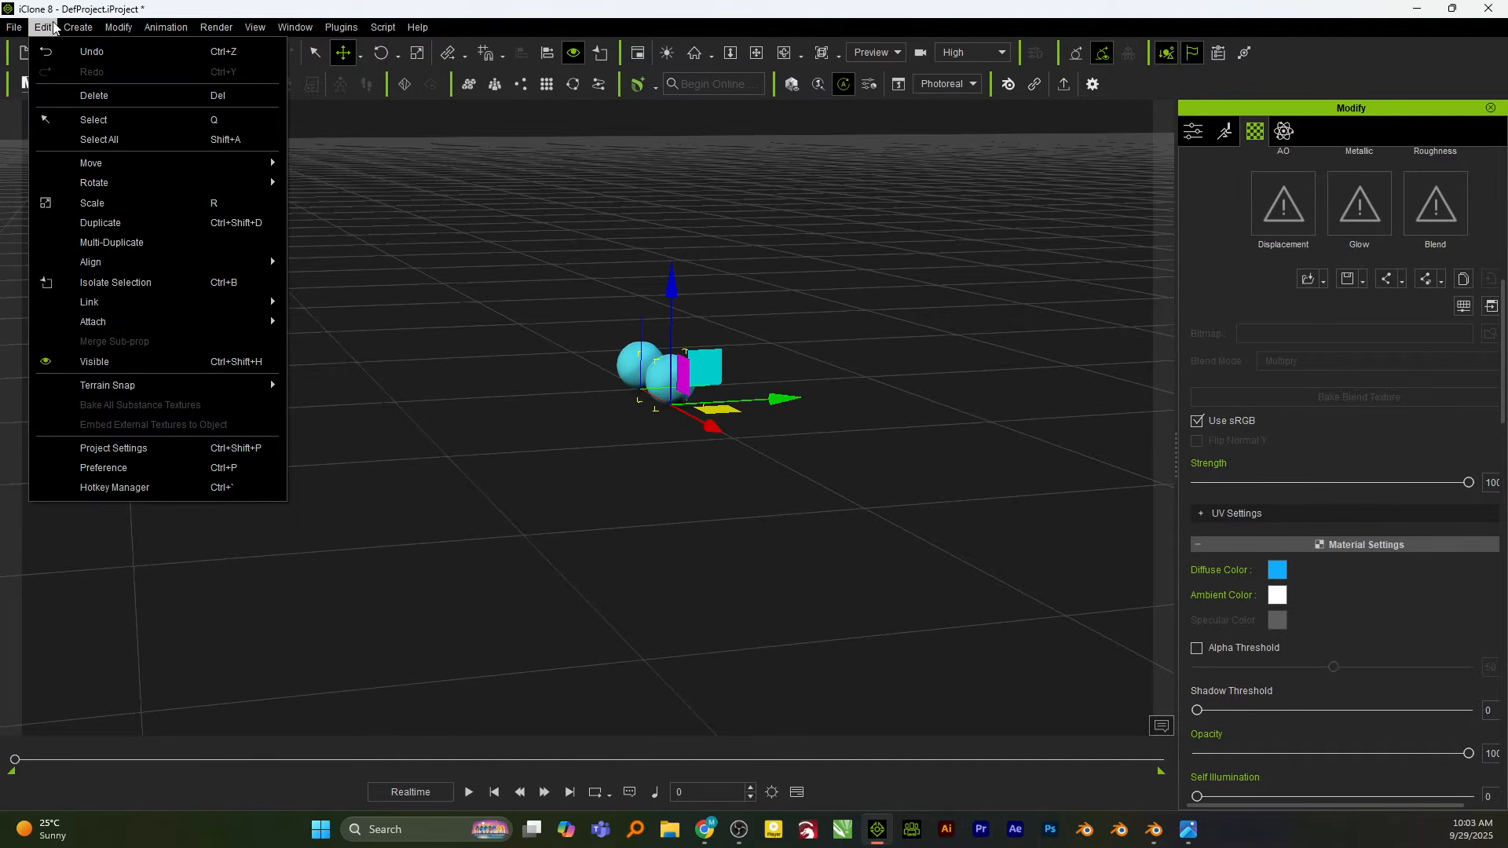
{"action": "left_click", "coordinate": [141, 243]}
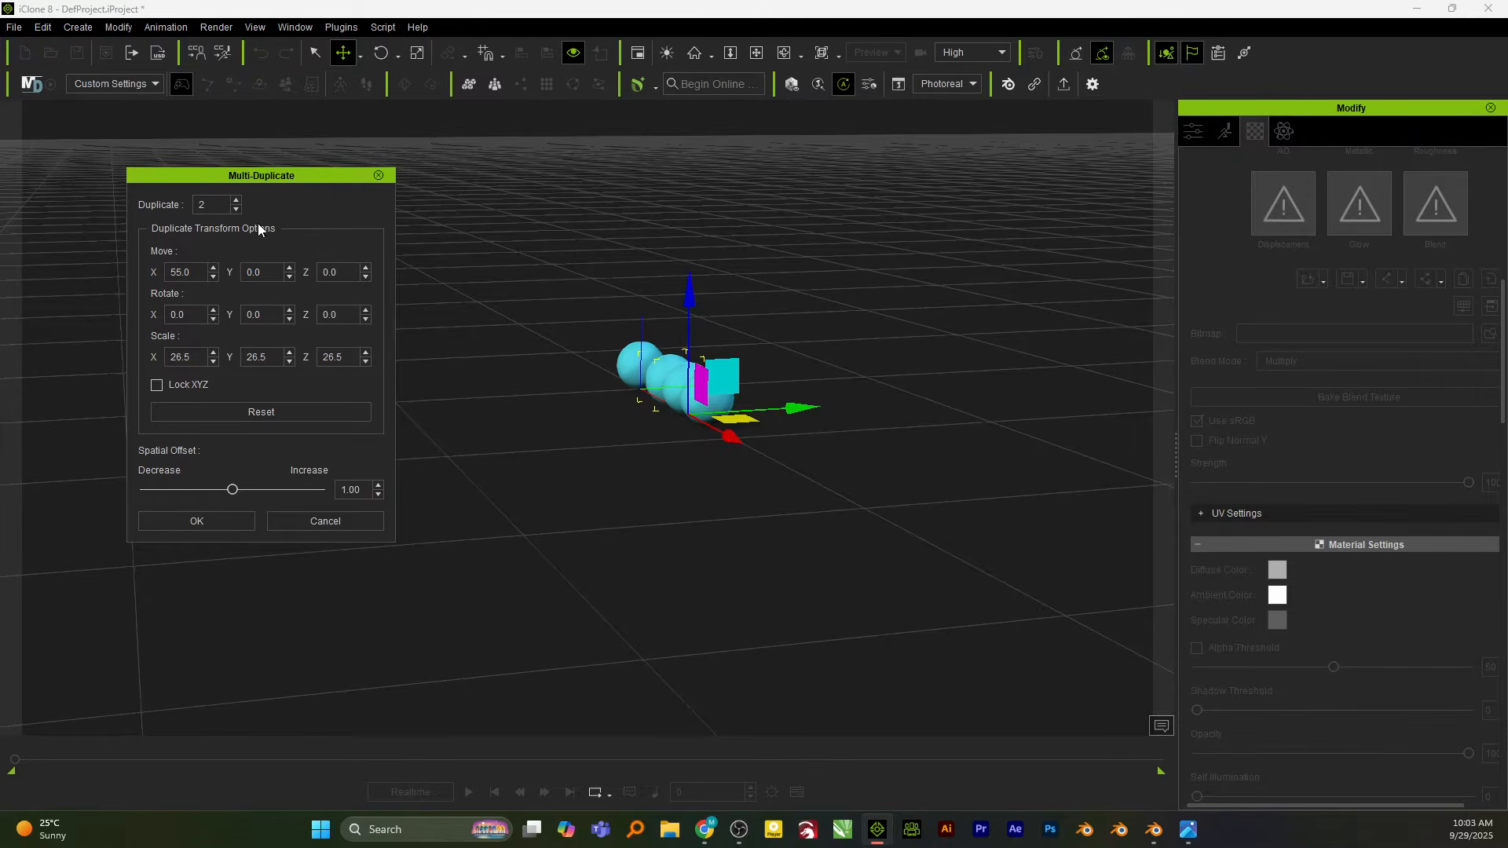
{"action": "left_click", "coordinate": [235, 200]}
{"action": "left_click", "coordinate": [234, 200]}
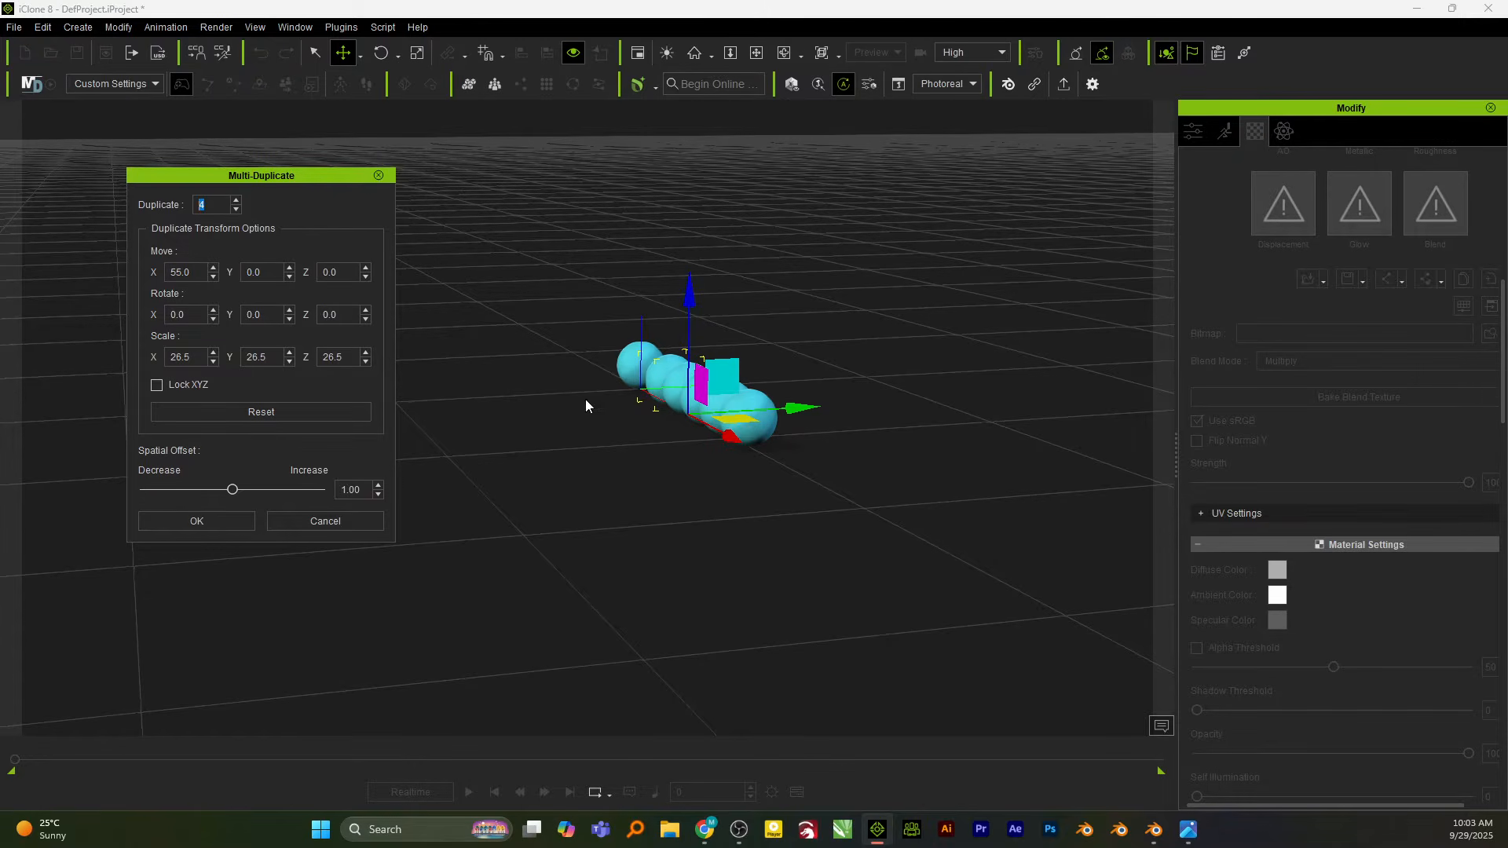
{"action": "left_click_drag", "start_coordinate": [754, 485], "coordinate": [1004, 478], "text": "alt"}
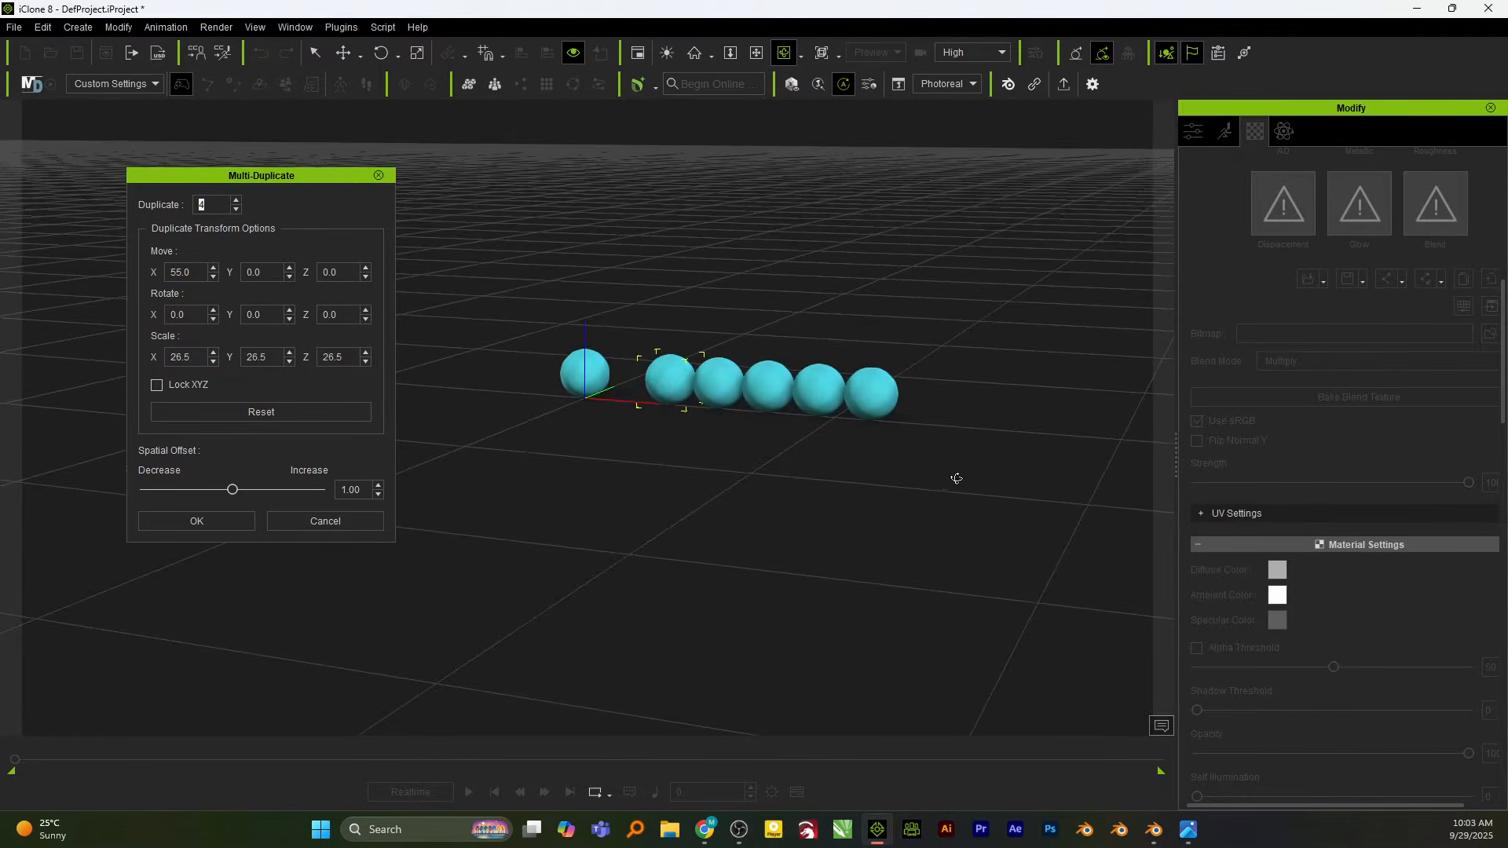
{"action": "left_click", "coordinate": [236, 200]}
{"action": "left_click", "coordinate": [239, 519]}
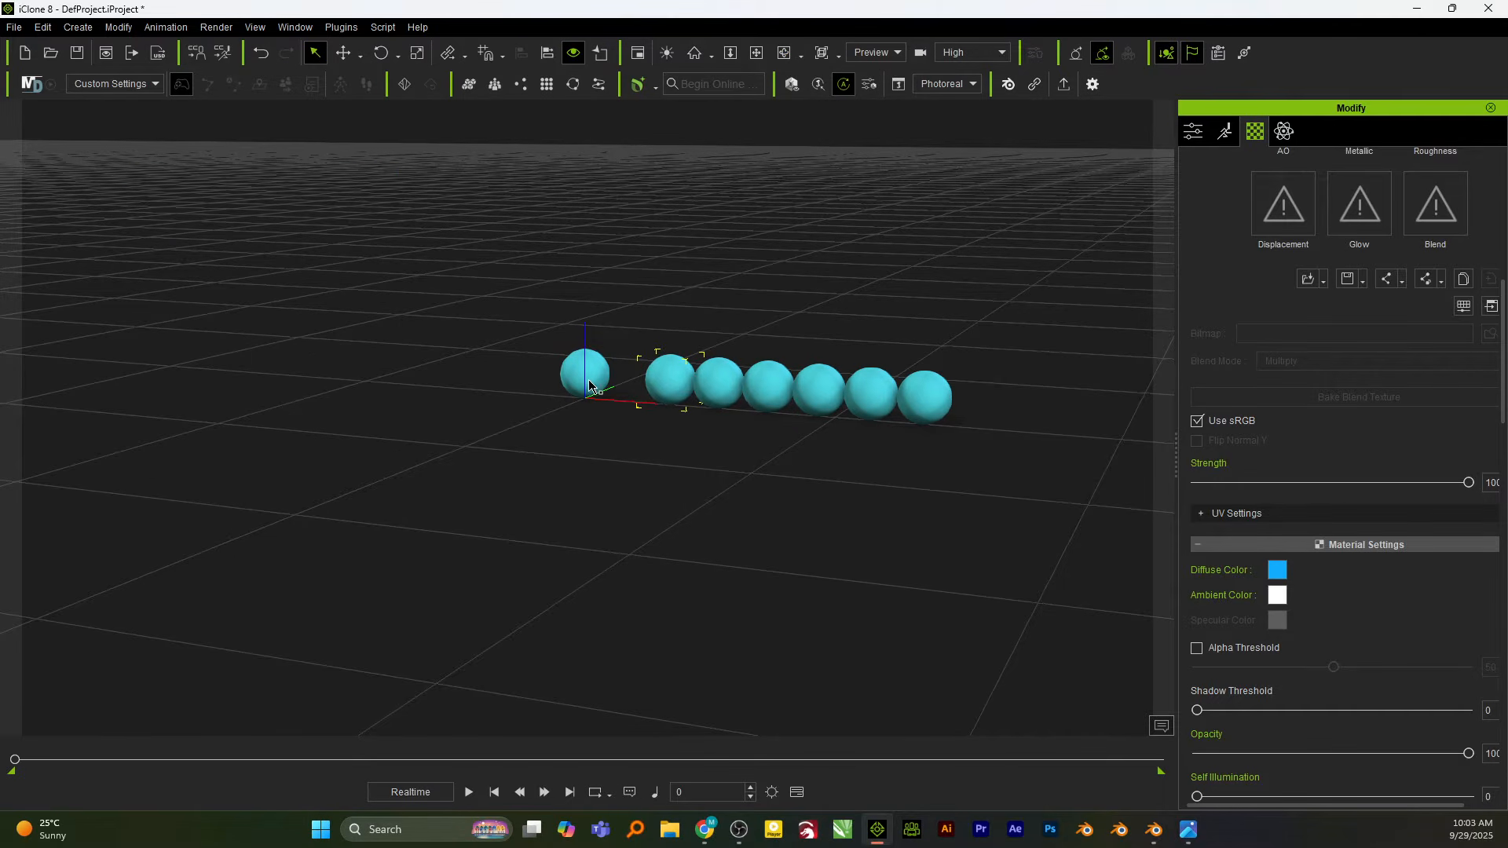
{"action": "key", "text": "Delete"}
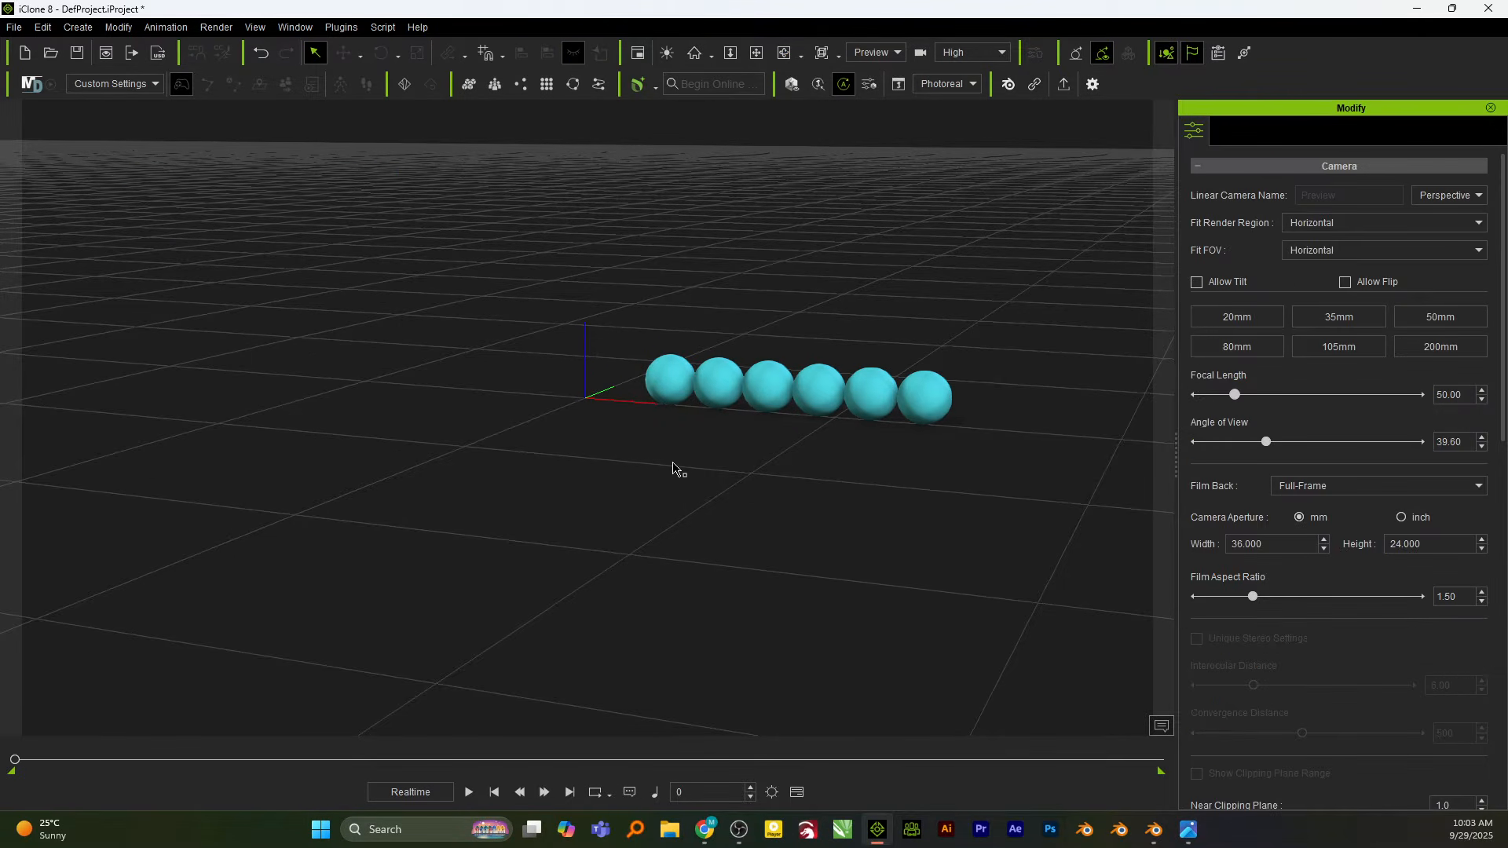
Select the whole row of six spheres, shift it slightly along the Y axis and duplicate it once beside itself.
{"action": "middle_click_drag", "start_coordinate": [708, 456], "coordinate": [669, 475]}
{"action": "left_click_drag", "start_coordinate": [554, 322], "coordinate": [1080, 480]}
{"action": "key", "text": "w"}
{"action": "middle_click_drag", "start_coordinate": [868, 498], "coordinate": [696, 518]}
{"action": "right_click_drag", "start_coordinate": [695, 518], "coordinate": [571, 499]}
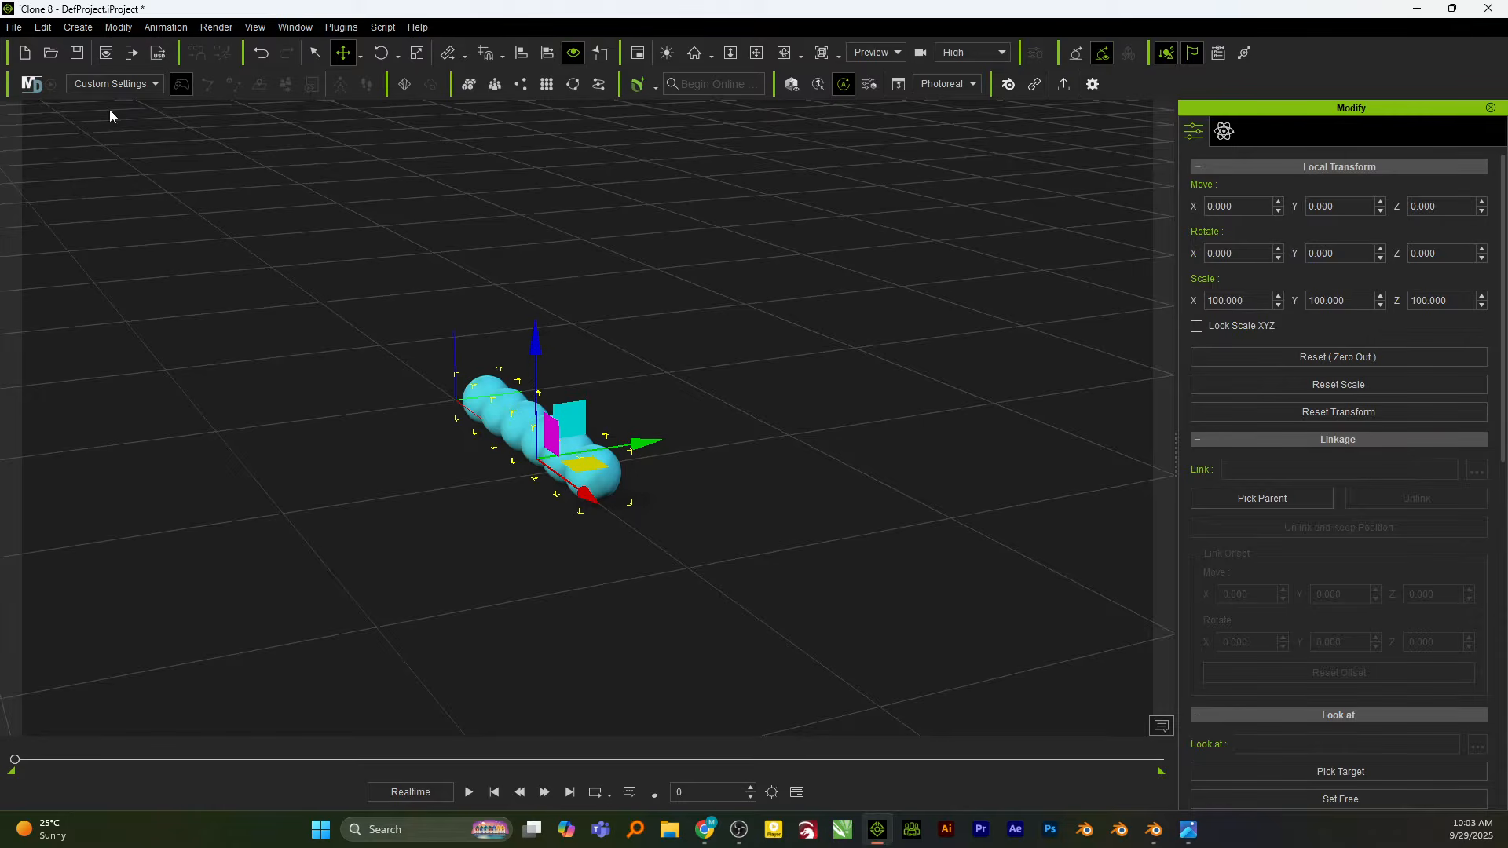
{"action": "left_click", "coordinate": [43, 28]}
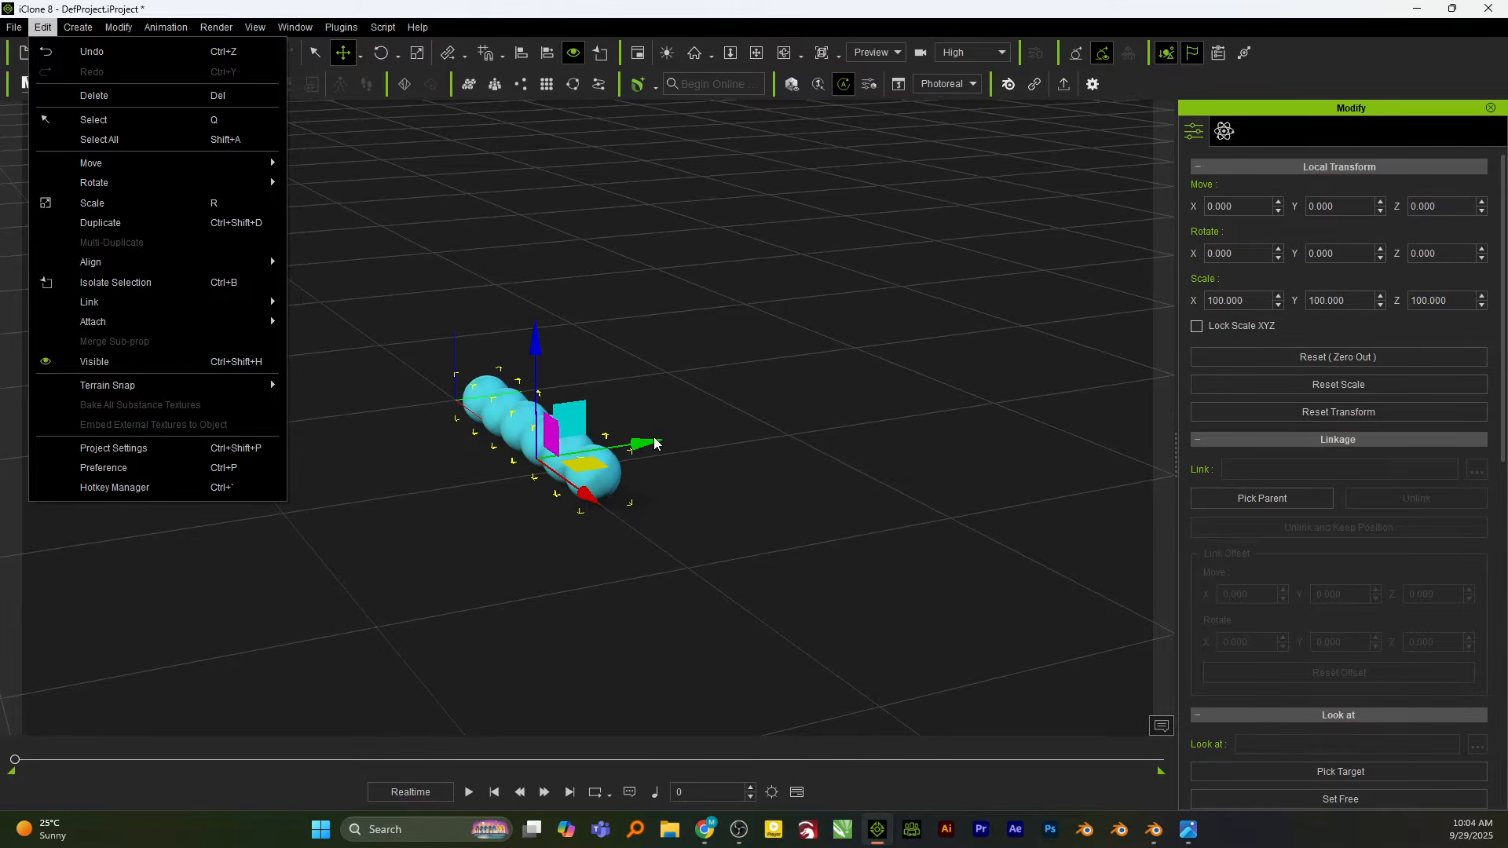
{"action": "left_click", "coordinate": [782, 250]}
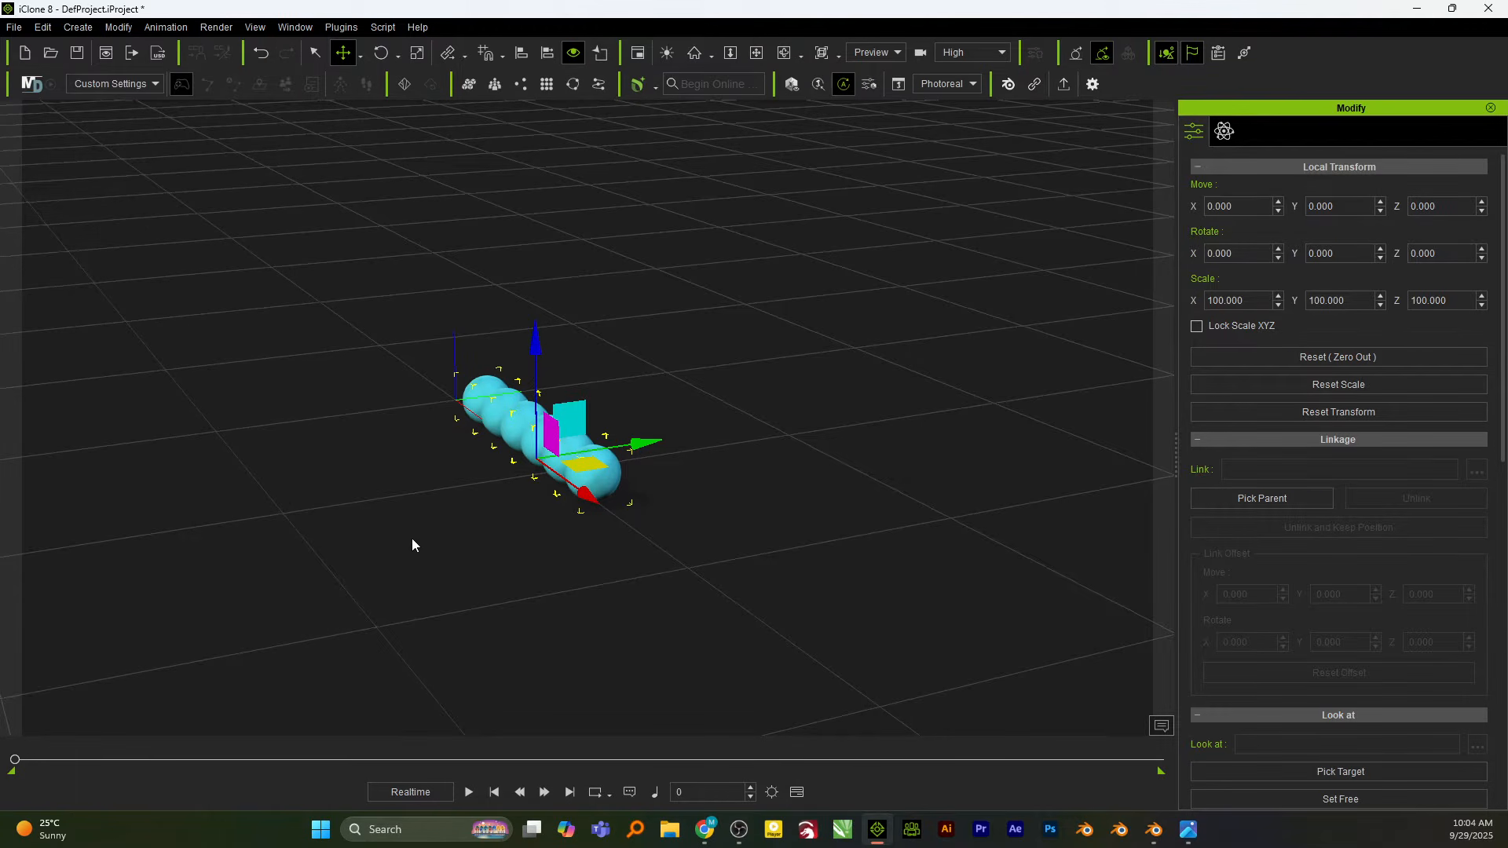
{"action": "key", "text": "q"}
{"action": "left_click_drag", "start_coordinate": [306, 251], "coordinate": [658, 550]}
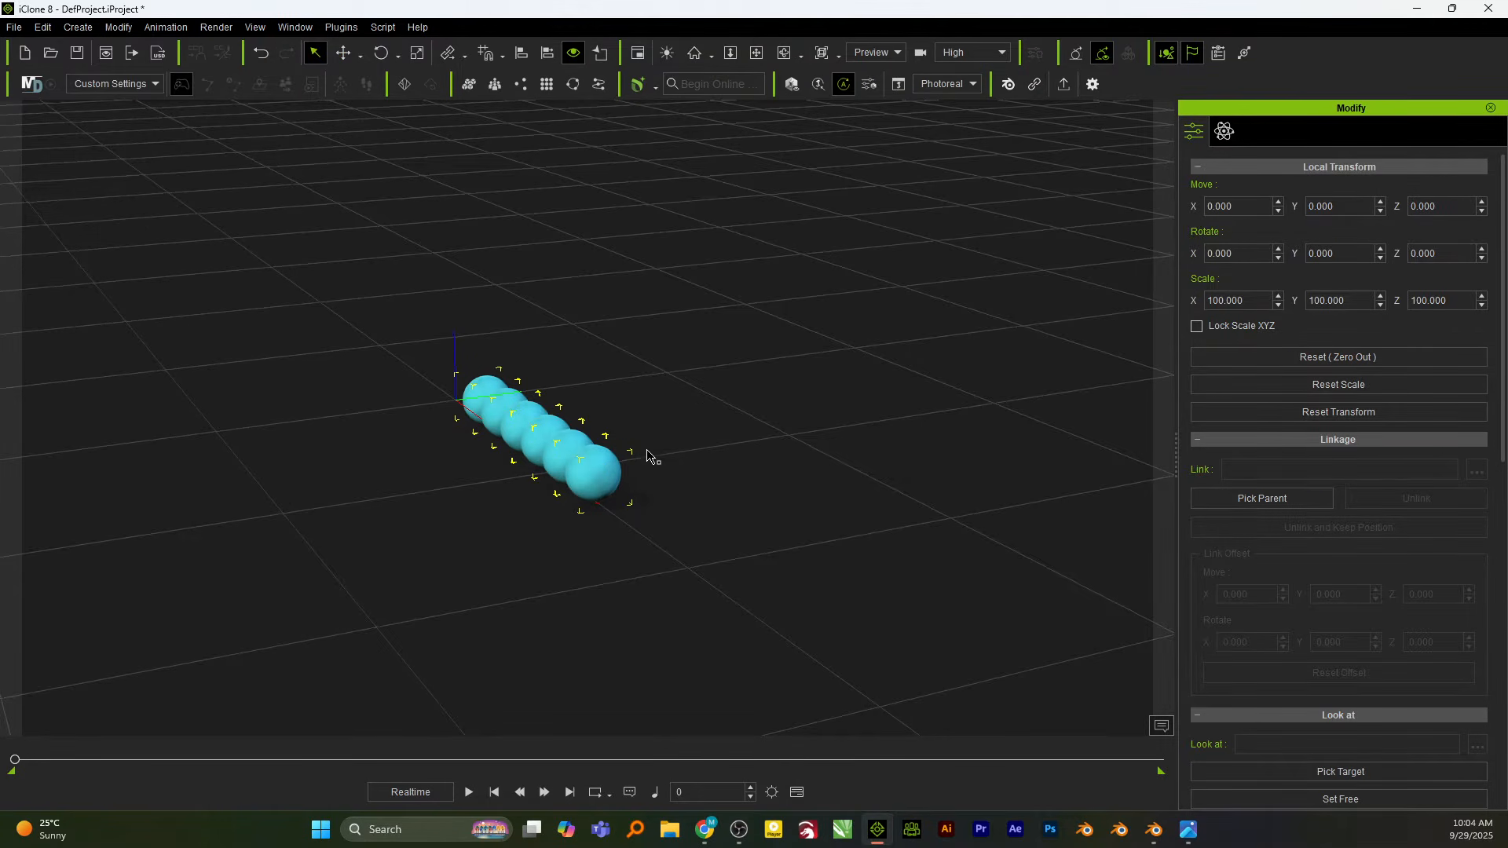
{"action": "key", "text": "w"}
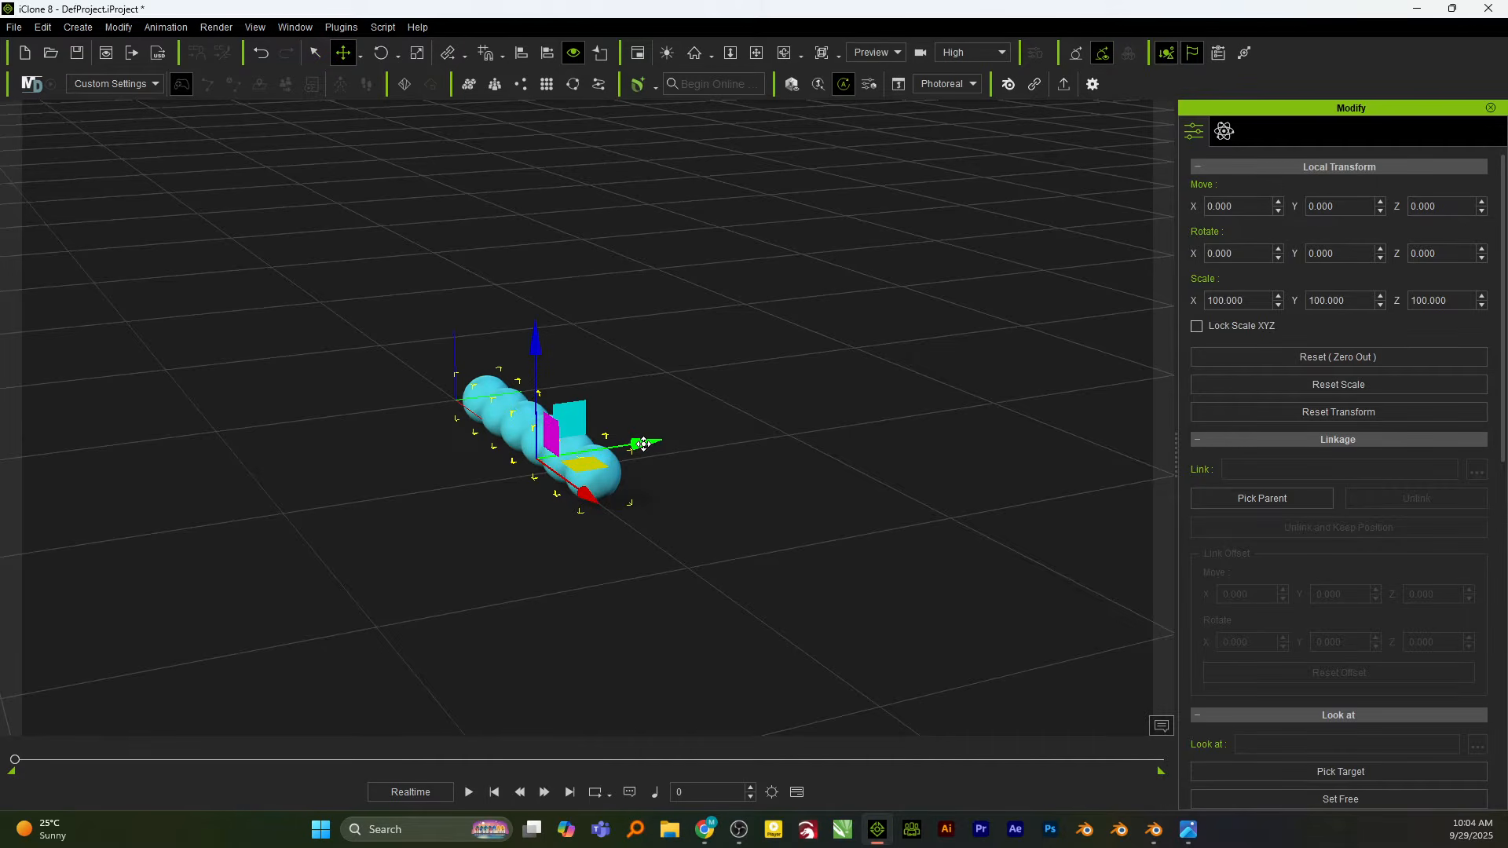
{"action": "mouse_move", "coordinate": [644, 445]}
{"action": "left_mouse_down"}
{"action": "mouse_move", "coordinate": [674, 438]}
{"action": "mouse_move", "coordinate": [595, 448]}
{"action": "mouse_move", "coordinate": [693, 432]}
{"action": "mouse_move", "coordinate": [671, 433]}
{"action": "left_mouse_up"}
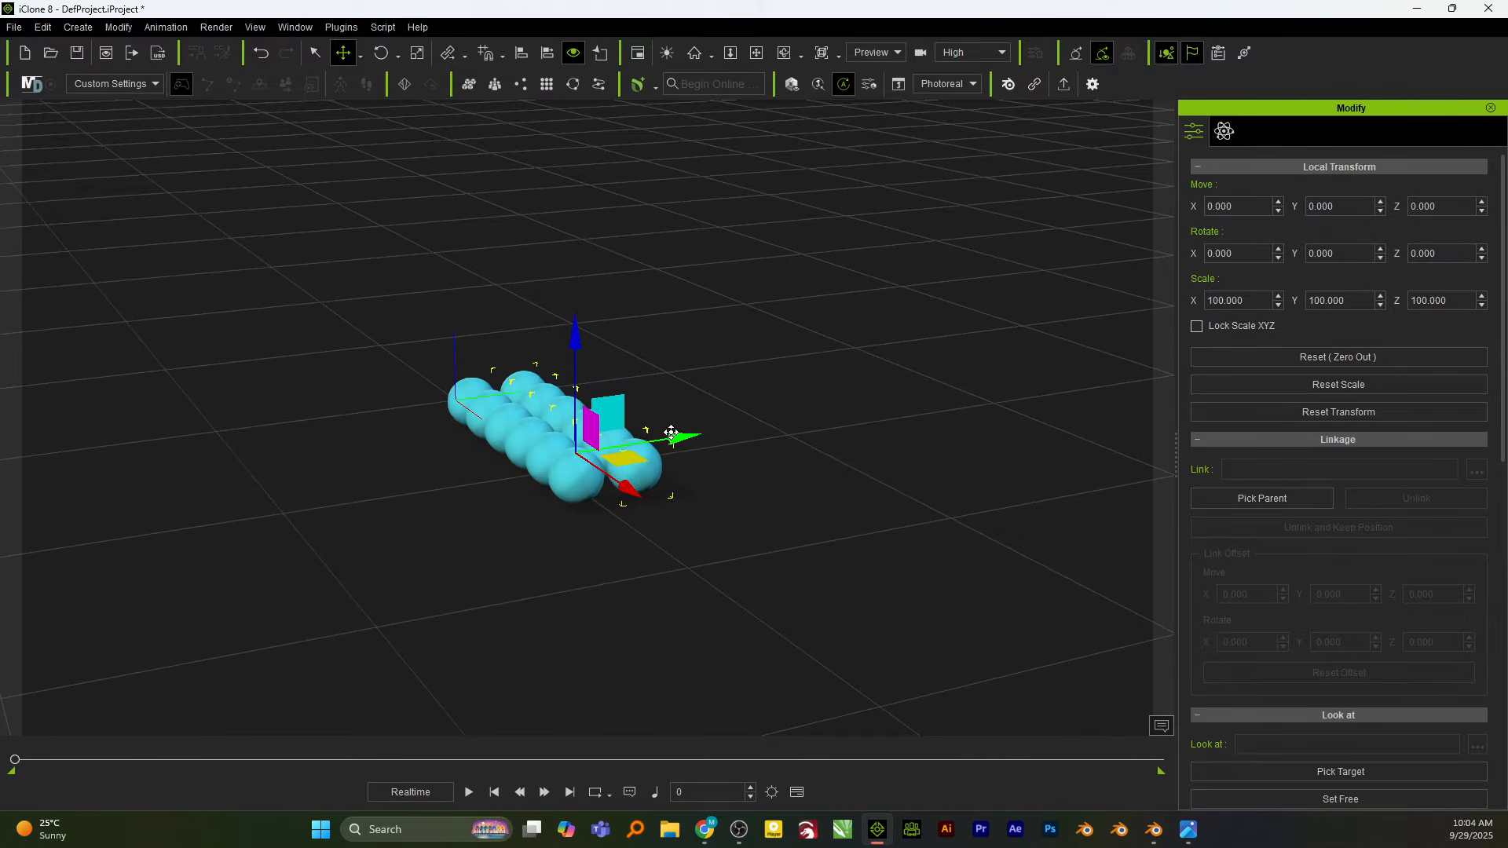
Duplicate the sphere row twice more along the Y axis to make four evenly spaced parallel rows.
{"action": "right_click_drag", "start_coordinate": [734, 542], "coordinate": [592, 595]}
{"action": "right_click_drag", "start_coordinate": [628, 513], "coordinate": [628, 513]}
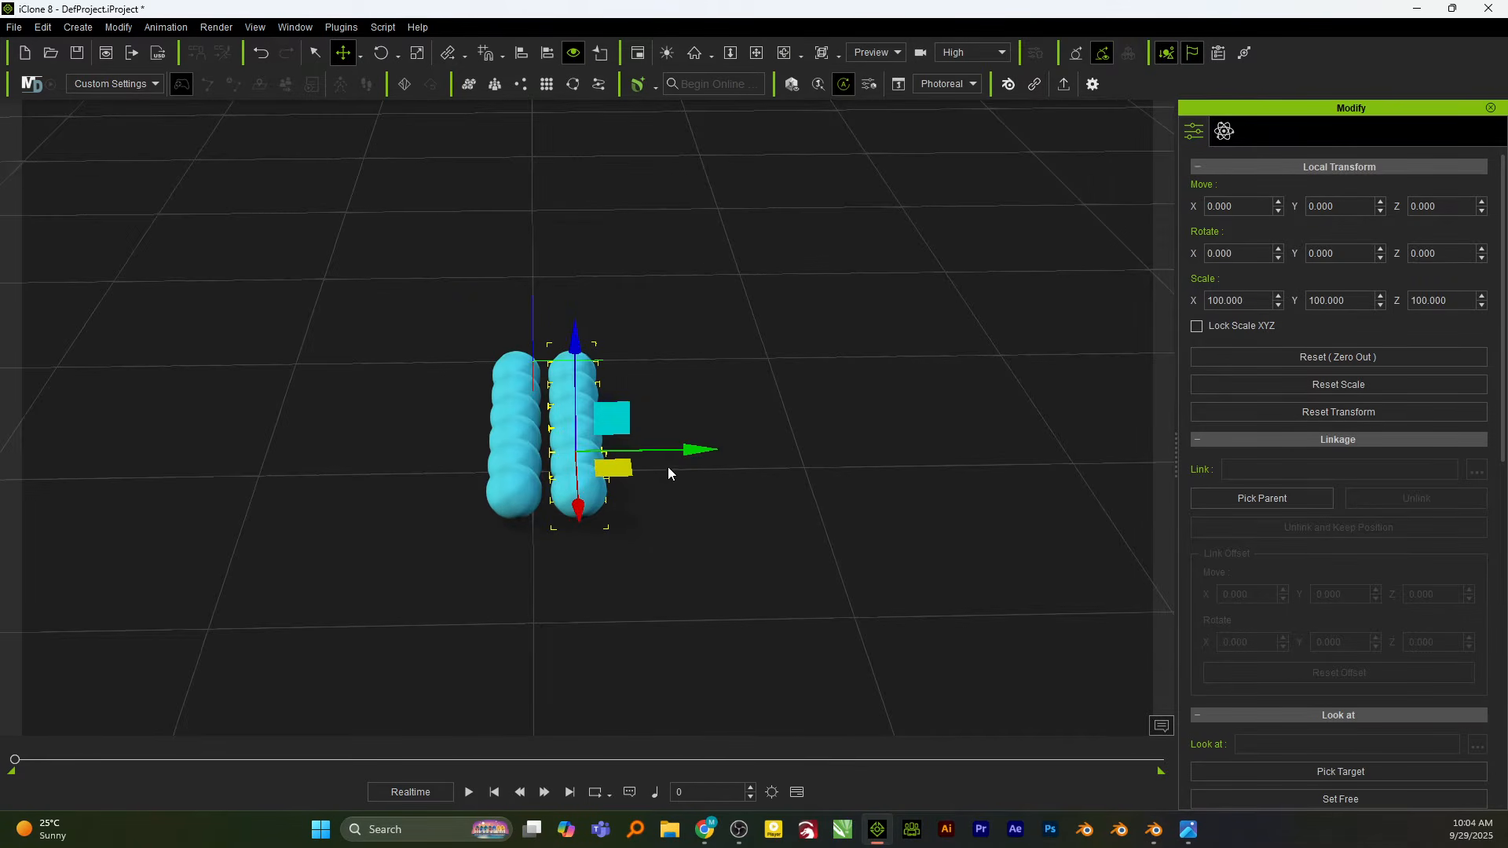
{"action": "left_click_drag", "start_coordinate": [691, 452], "coordinate": [815, 450], "text": "shift"}
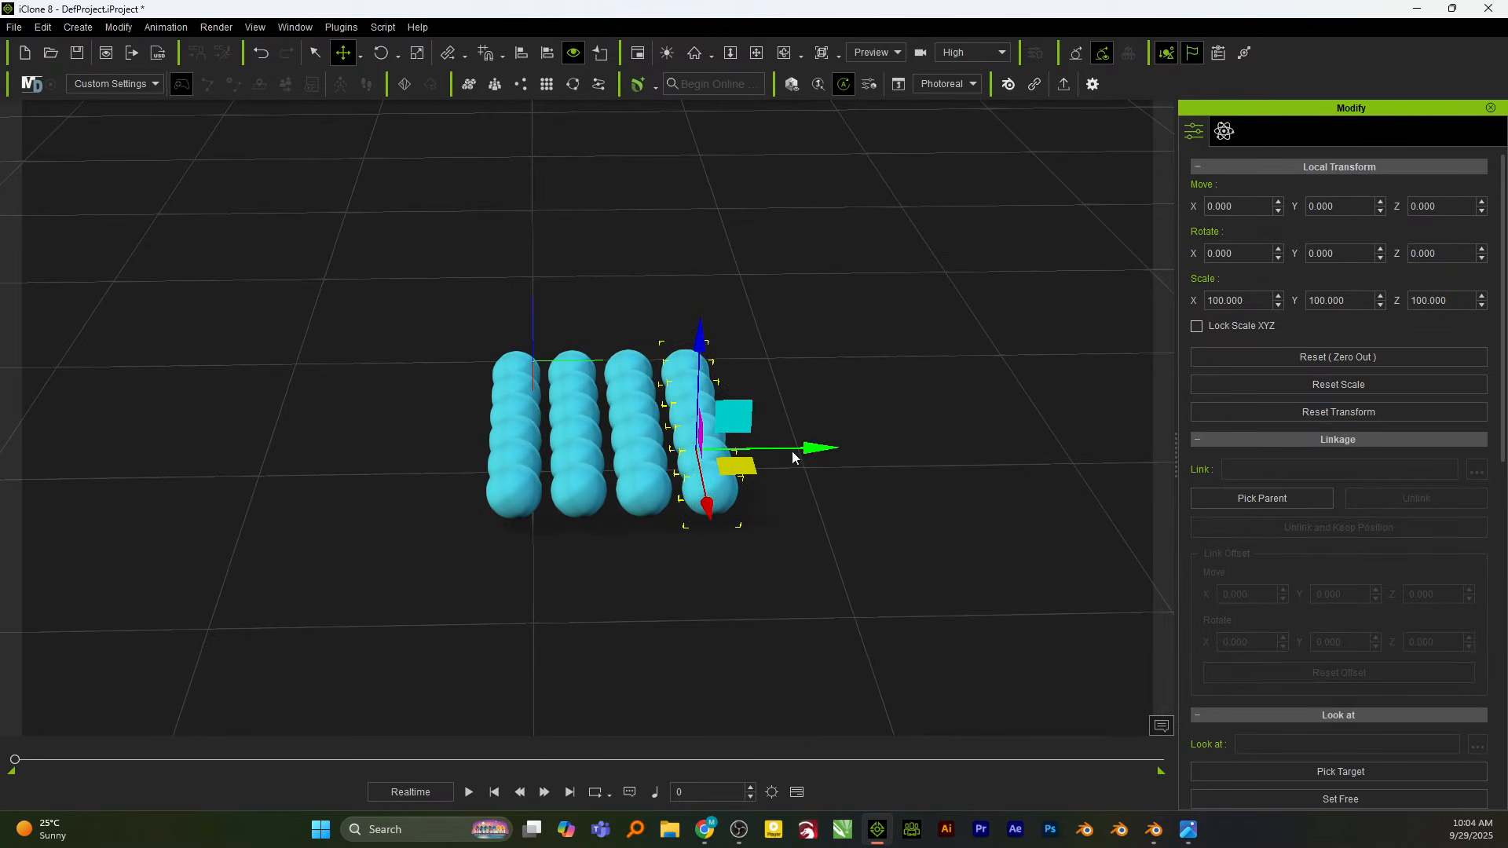
Select all four rows and duplicate the layer upward three times to stack four layers of spheres, then clear the selection.
{"action": "left_click_drag", "start_coordinate": [414, 272], "coordinate": [833, 648]}
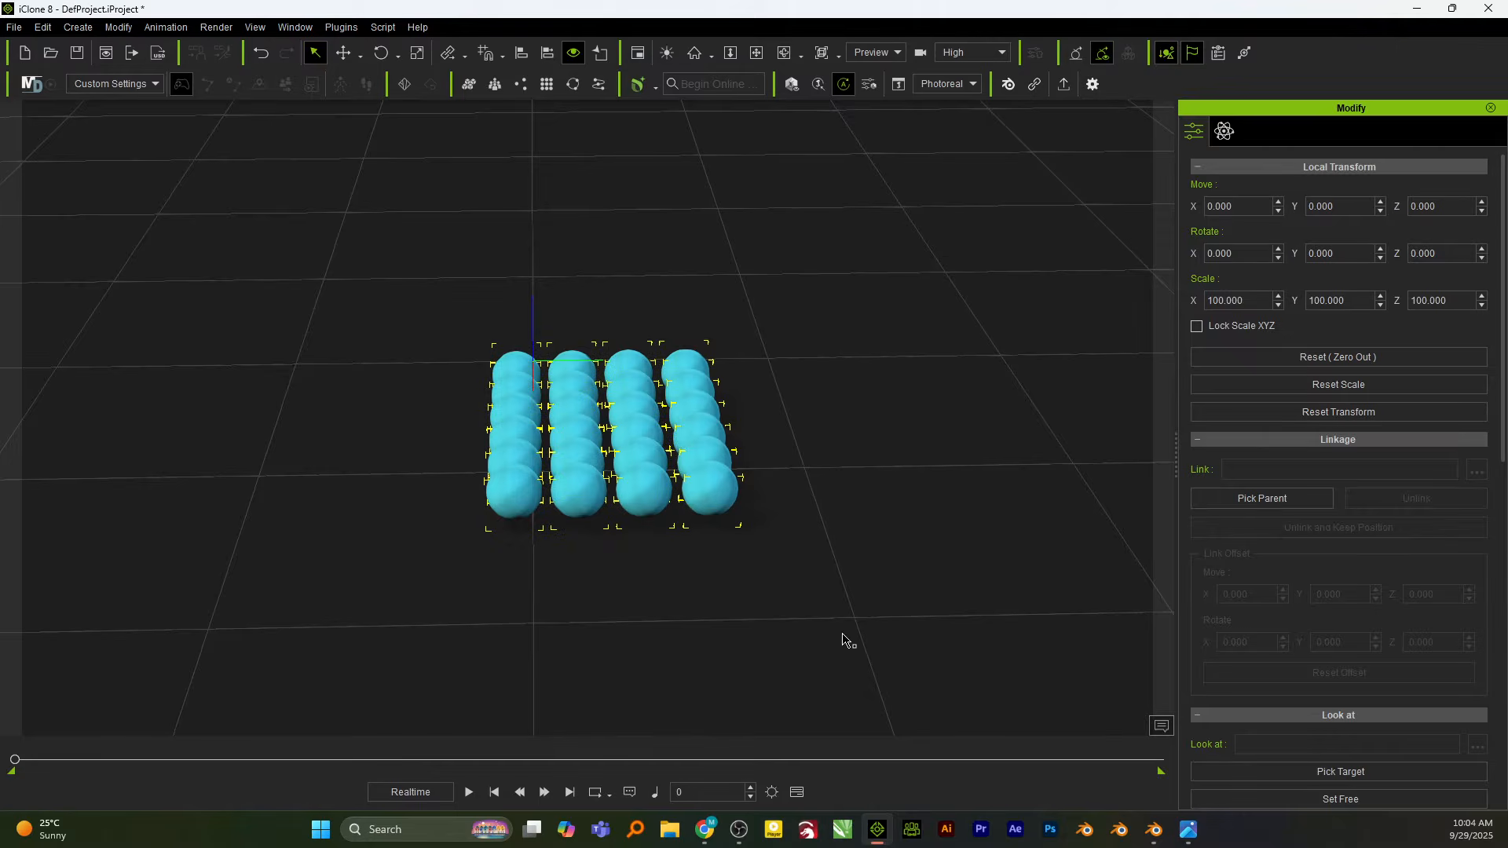
{"action": "left_click_drag", "start_coordinate": [605, 344], "coordinate": [608, 246], "text": "shift"}
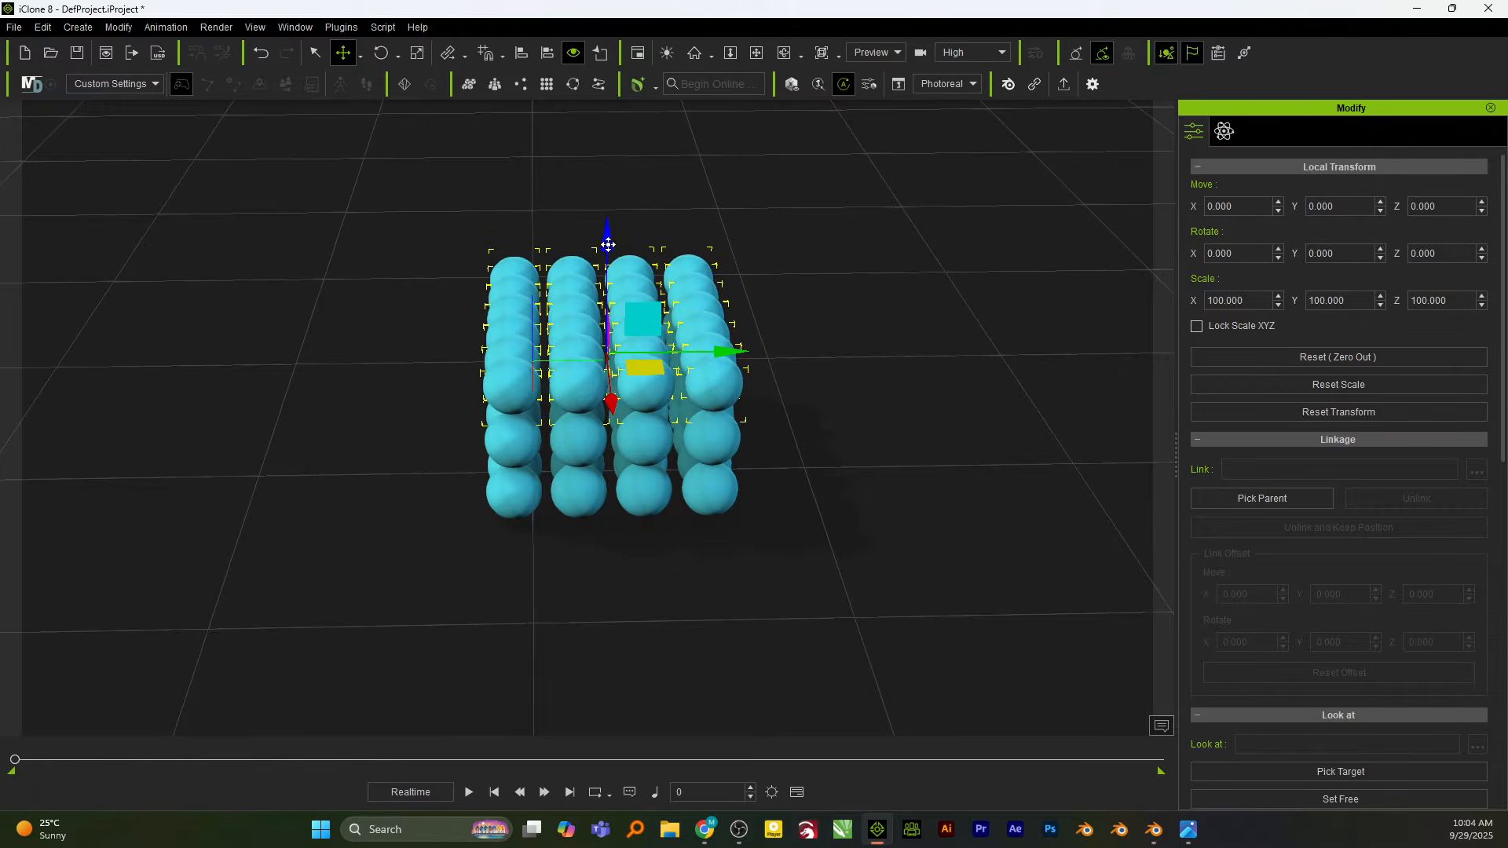
{"action": "right_click_drag", "start_coordinate": [635, 531], "coordinate": [640, 481], "text": "alt"}
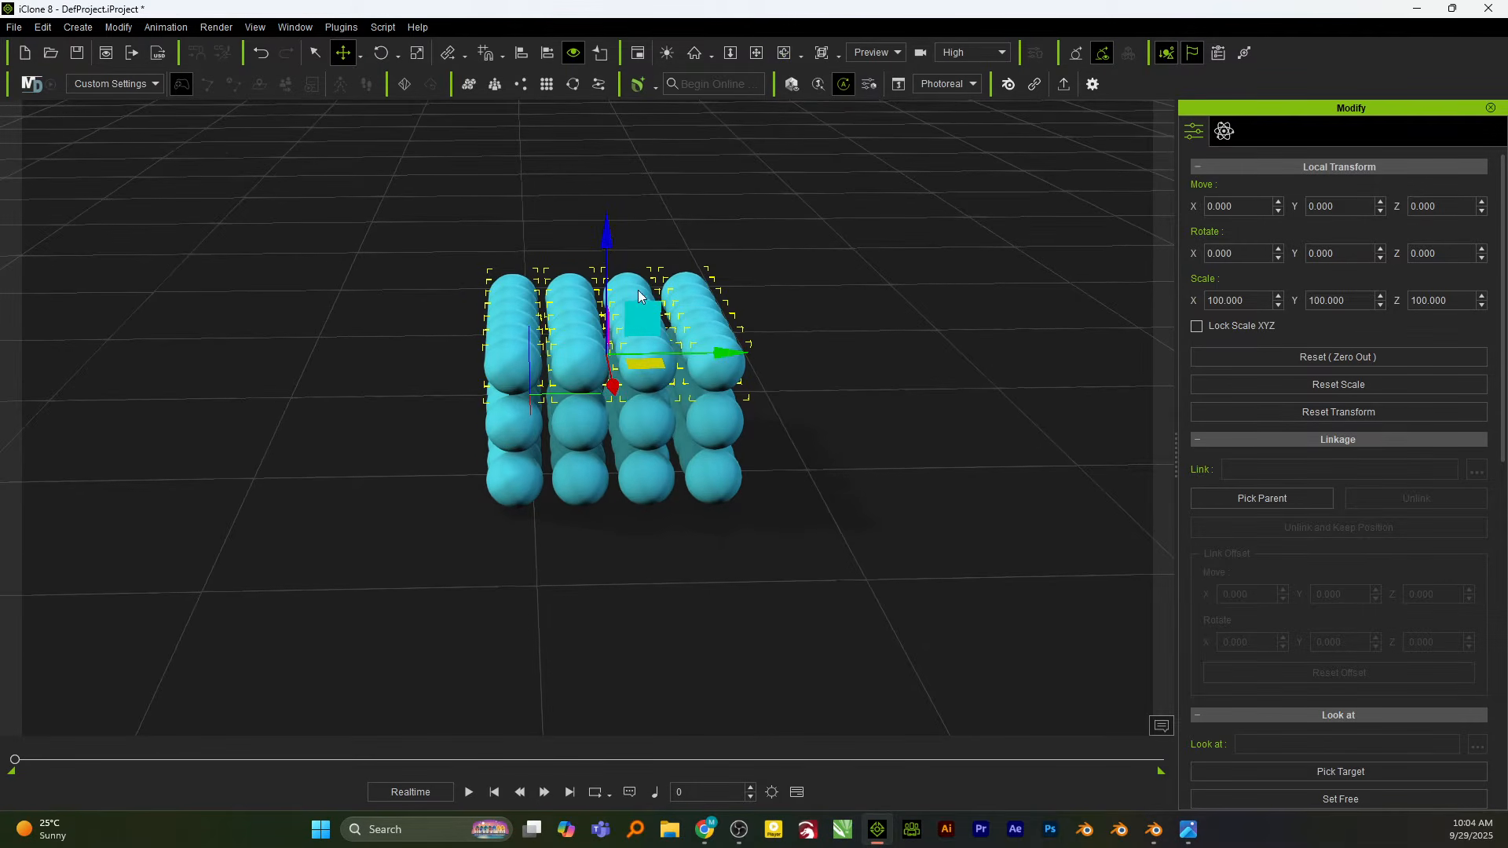
{"action": "left_click_drag", "start_coordinate": [612, 245], "coordinate": [605, 185], "text": "shift"}
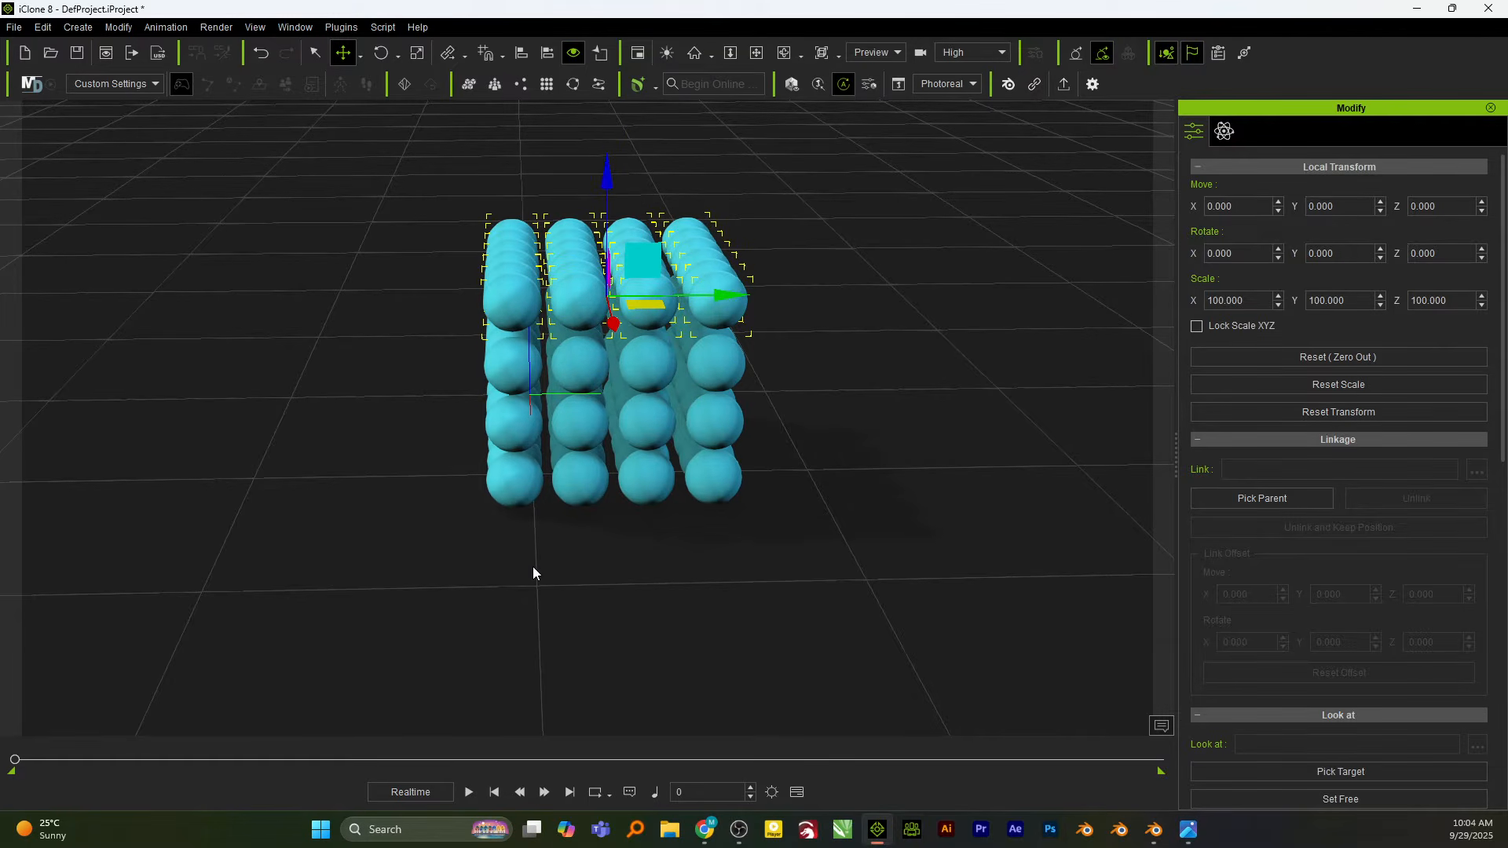
{"action": "left_click", "coordinate": [546, 583]}
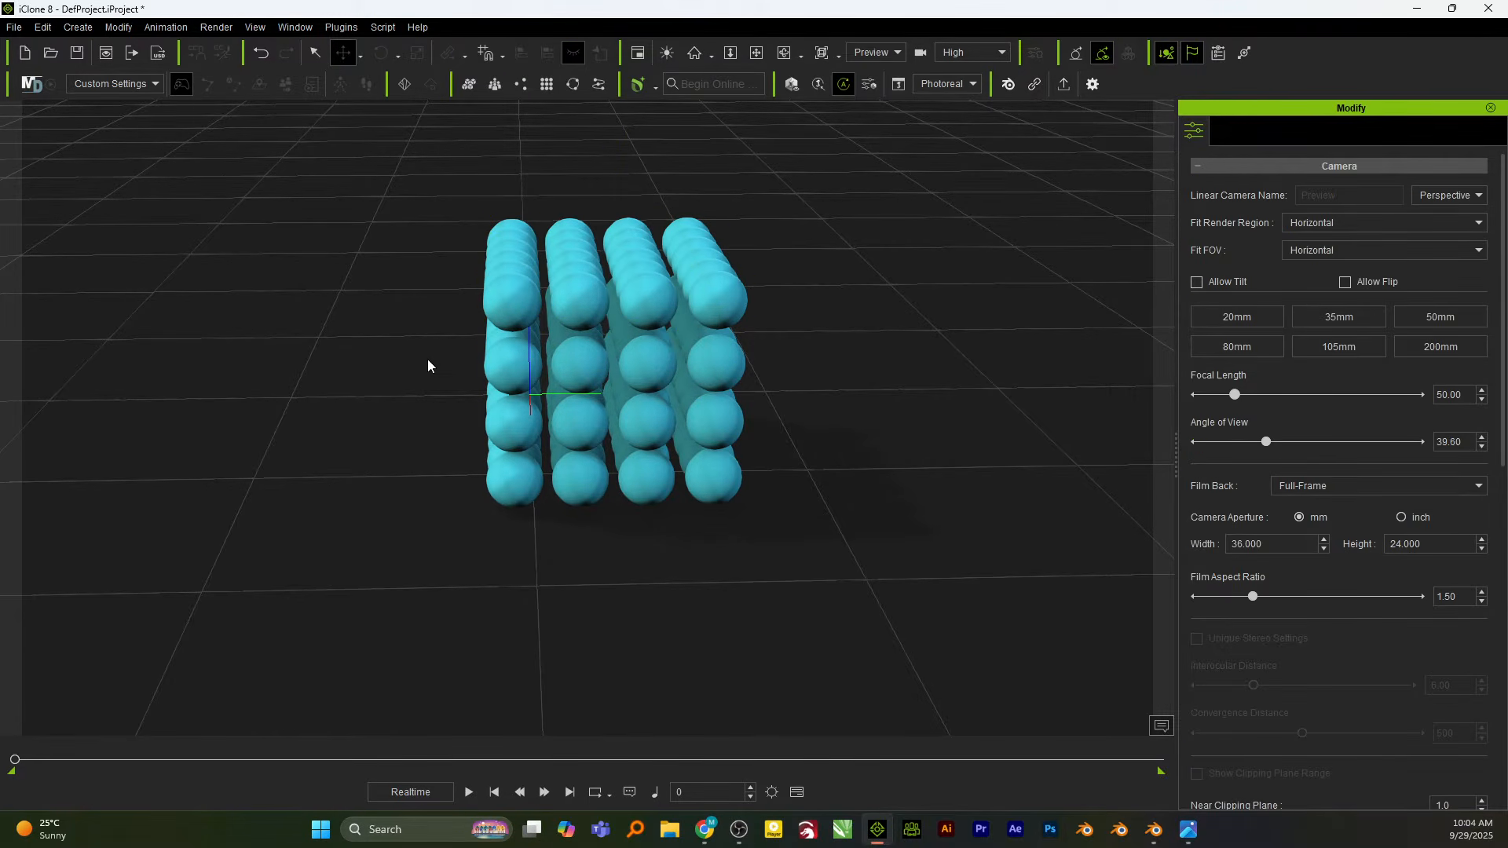
Create a physics Infinite Plane beneath the sphere block and scale it up uniformly to 905.5.
{"action": "scroll", "coordinate": [428, 360], "scroll_direction": "down", "scroll_amount": 5}
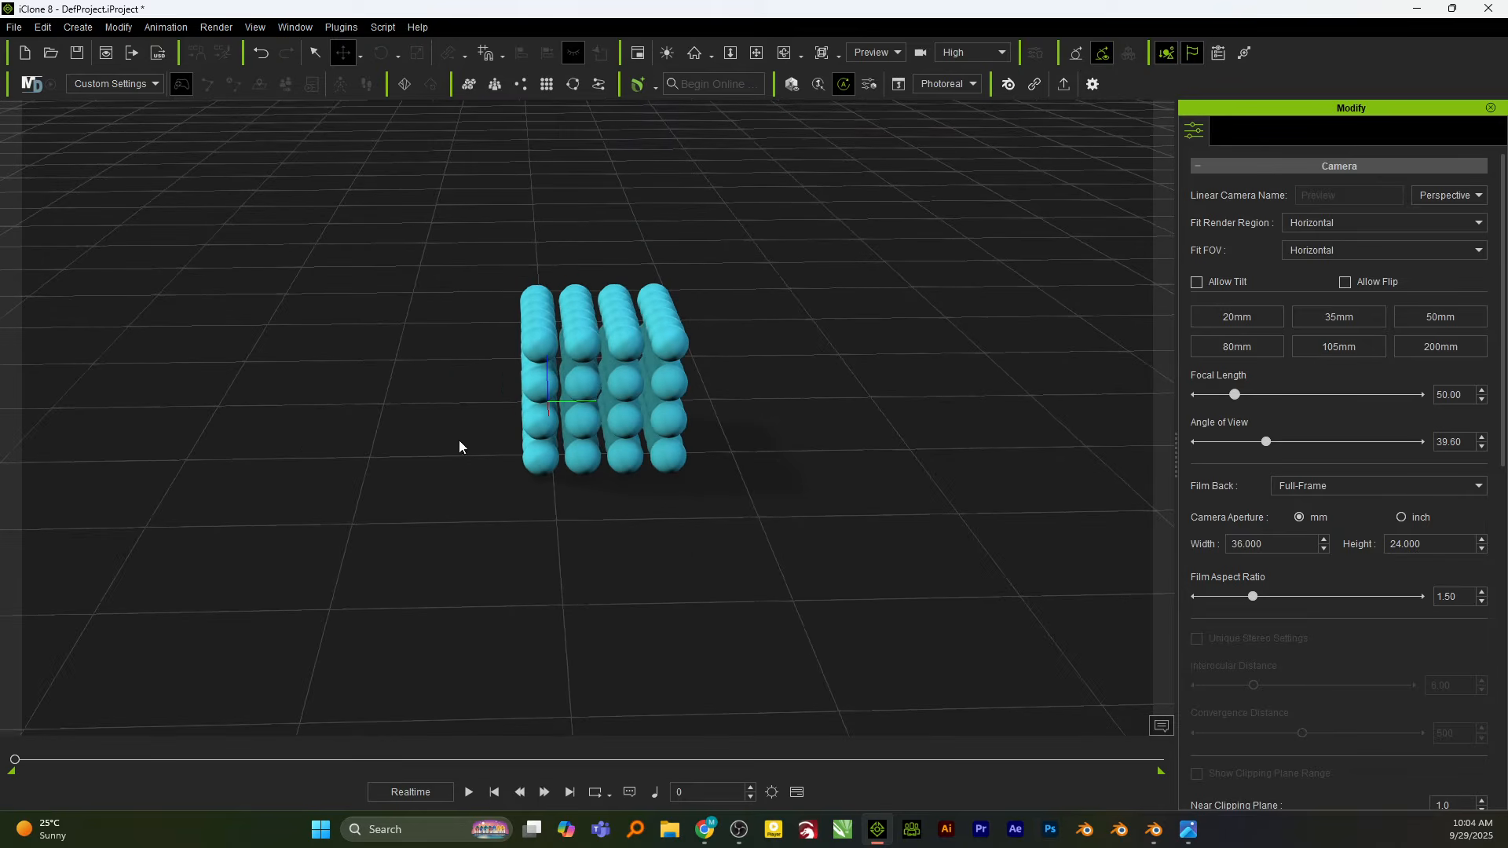
{"action": "right_click_drag", "start_coordinate": [460, 441], "coordinate": [545, 505]}
{"action": "middle_click_drag", "start_coordinate": [755, 489], "coordinate": [508, 431]}
{"action": "right_click_drag", "start_coordinate": [509, 432], "coordinate": [877, 512]}
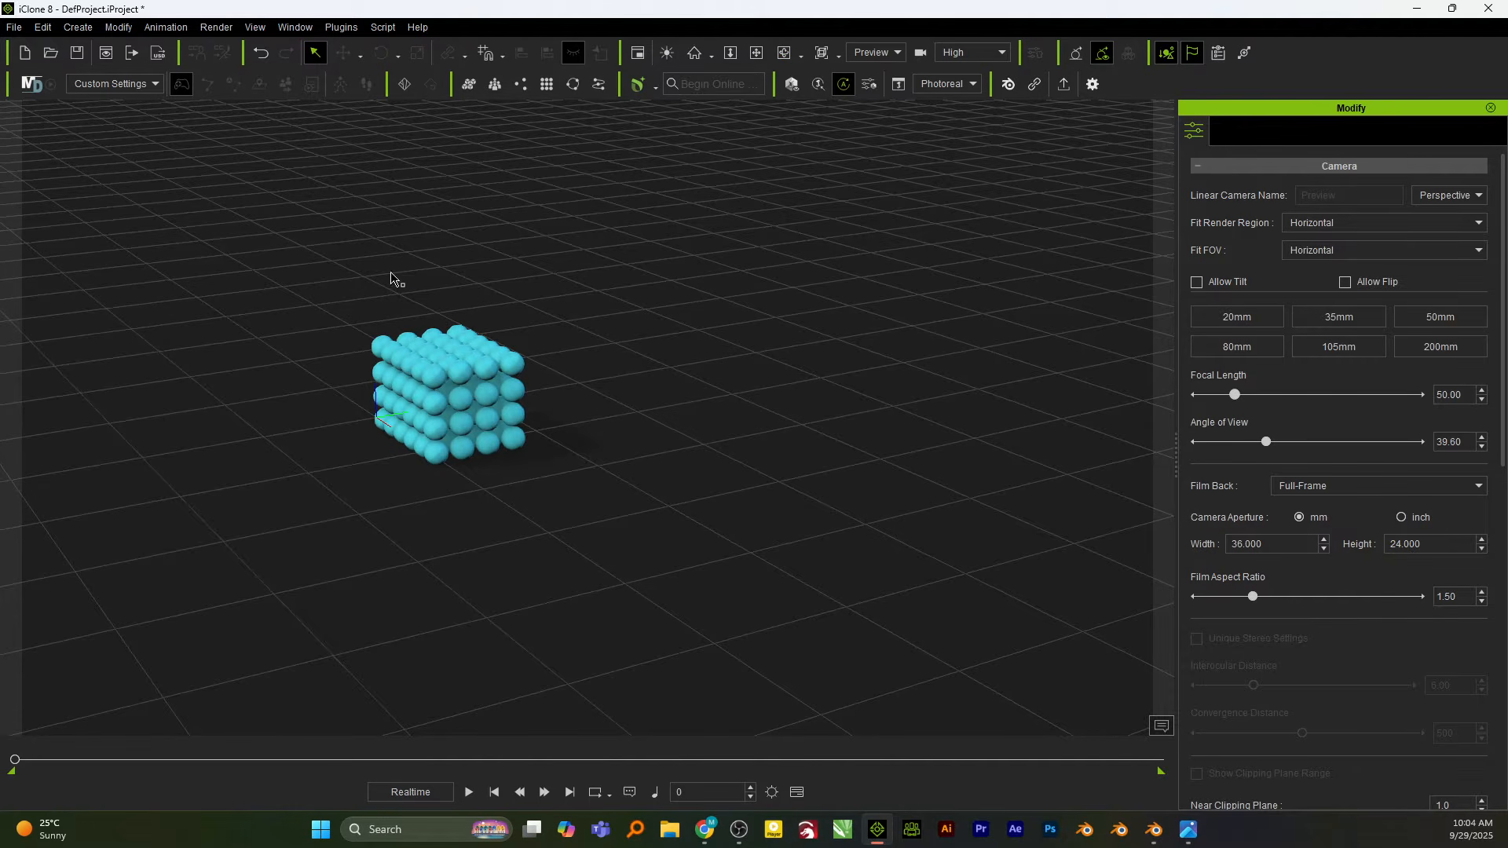
{"action": "left_click", "coordinate": [78, 27]}
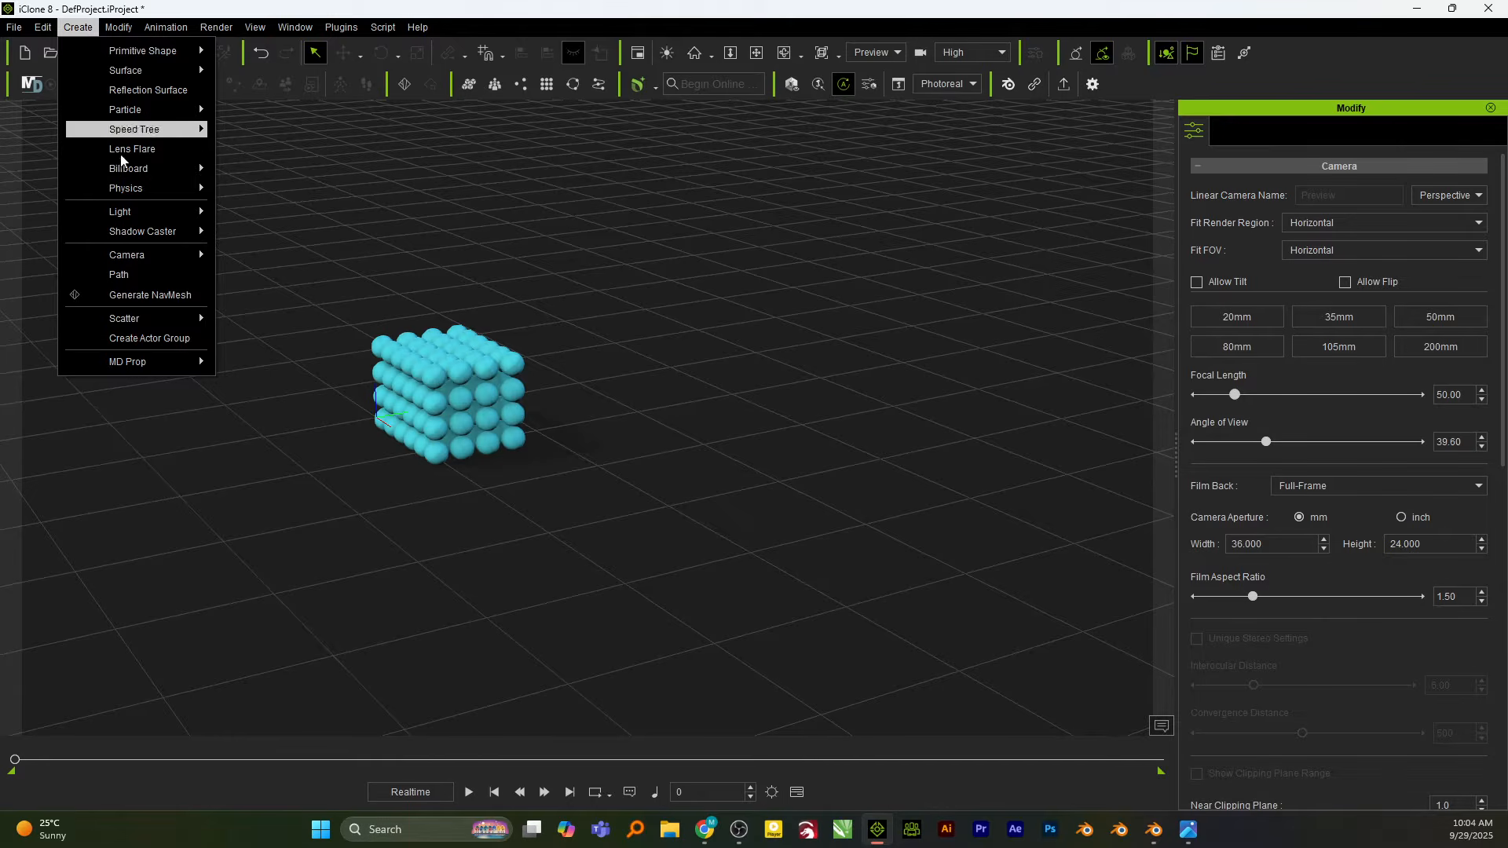
{"action": "mouse_move", "coordinate": [148, 193]}
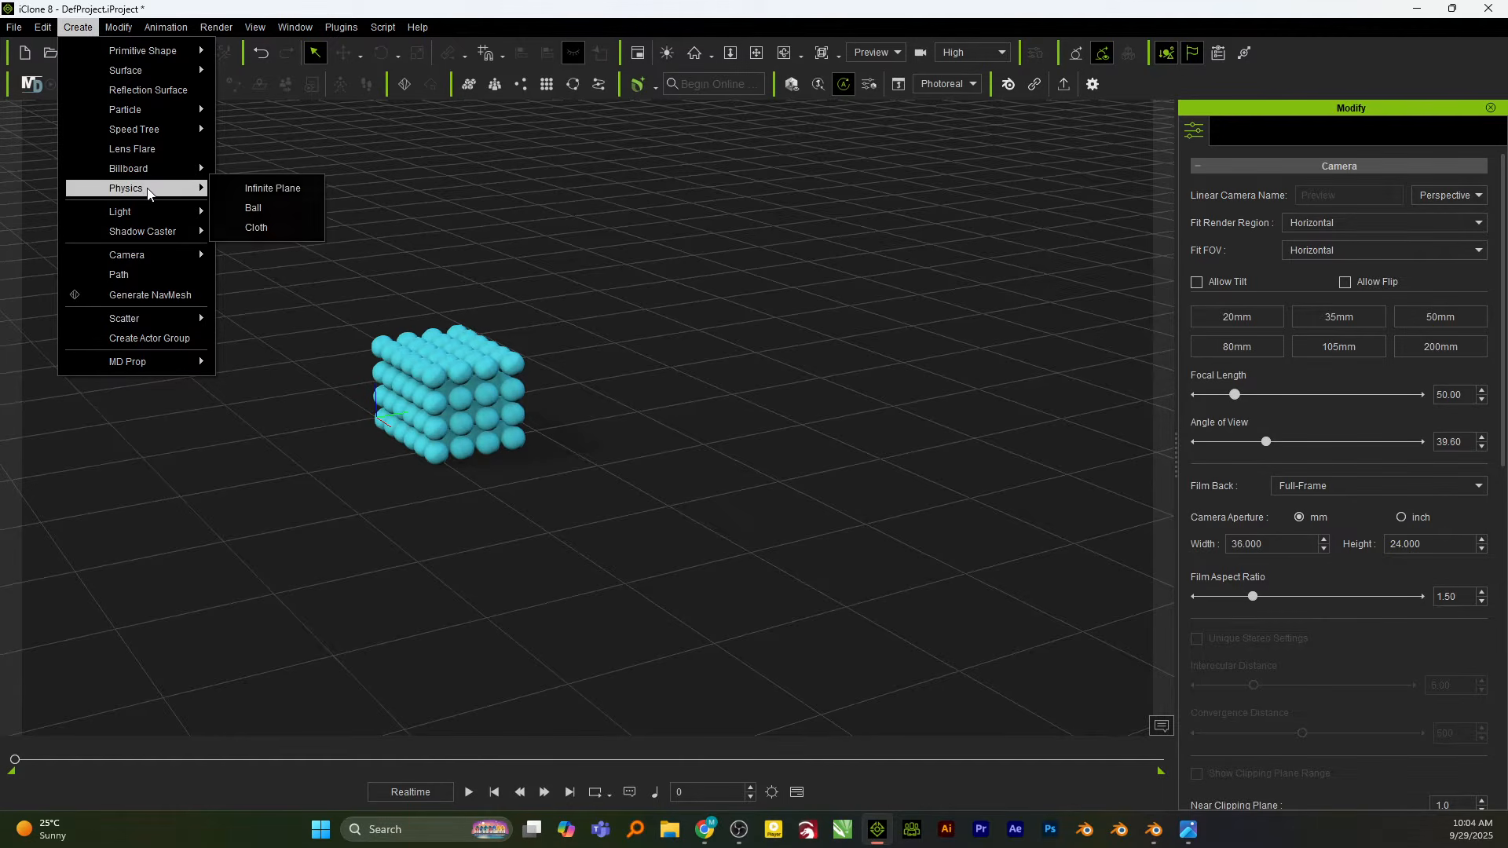
{"action": "left_click", "coordinate": [260, 190]}
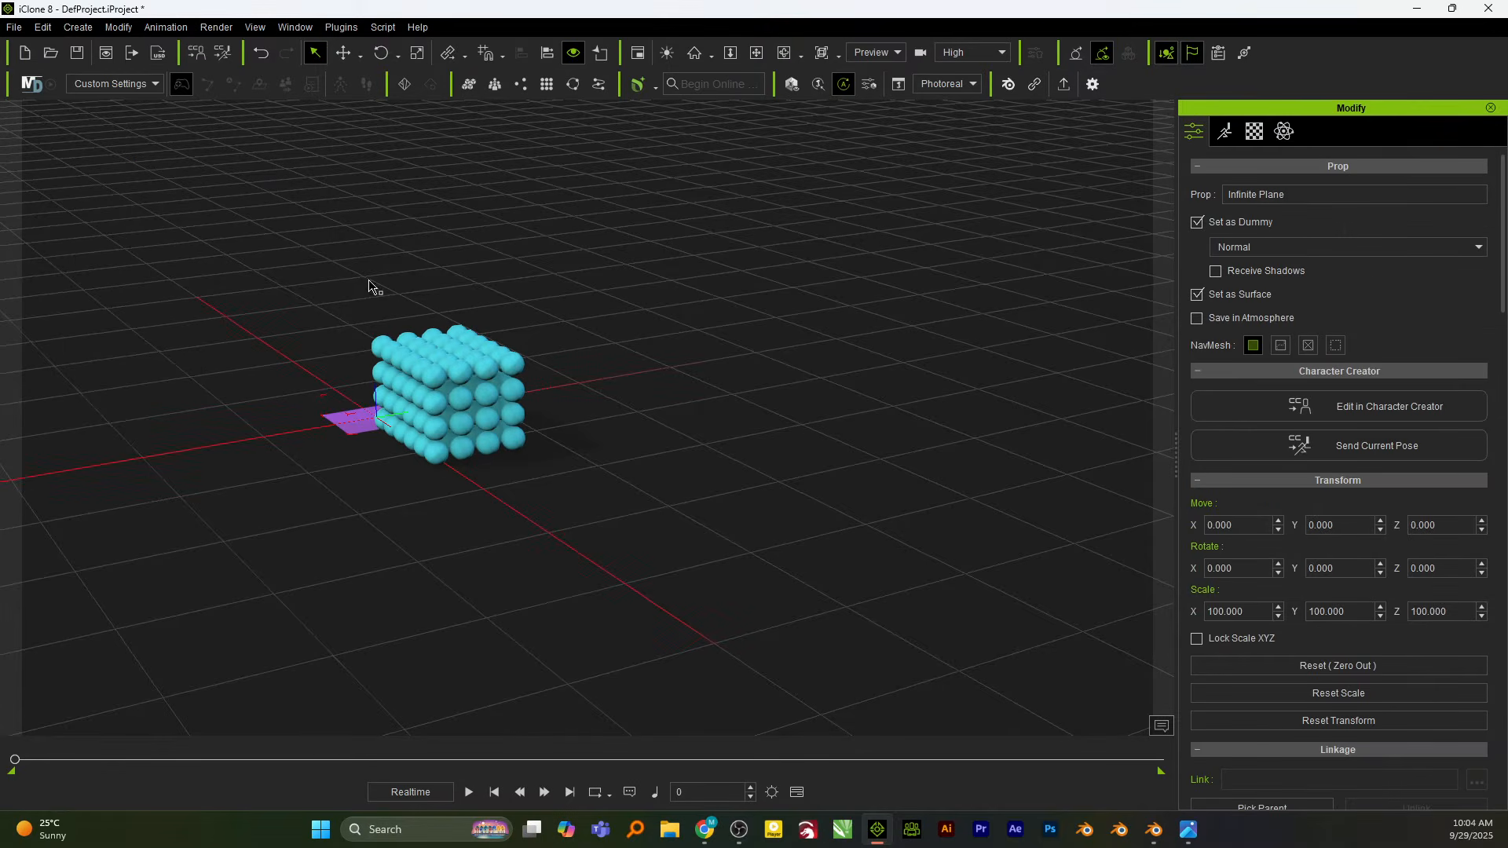
{"action": "left_click_drag", "start_coordinate": [378, 420], "coordinate": [707, 2]}
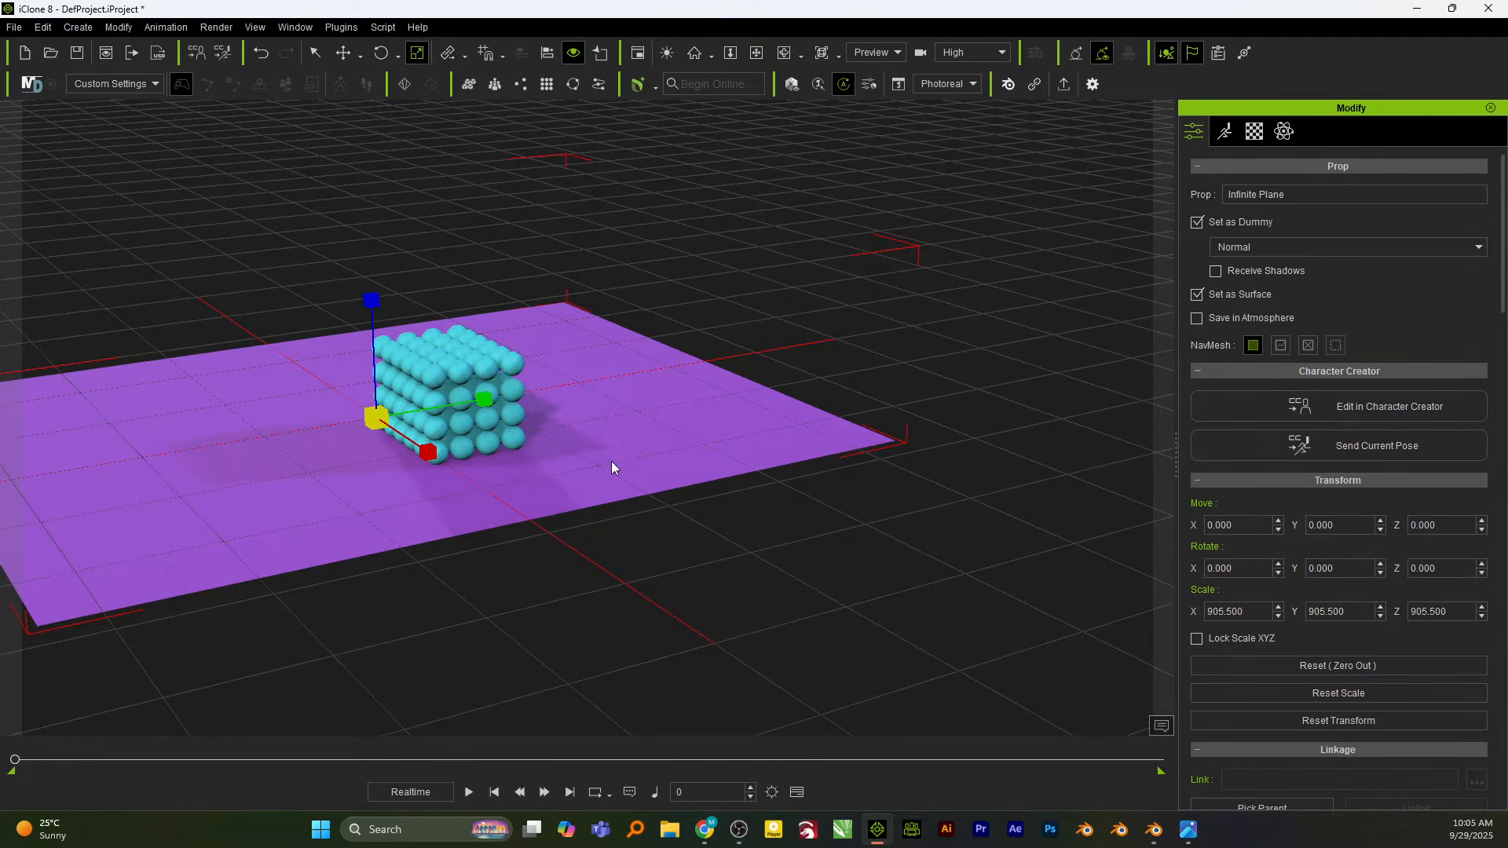
Turn off the dummy setting of the Infinite Plane so it is an ordinary prop.
{"action": "mouse_move", "coordinate": [623, 532]}
{"action": "right_mouse_down"}
{"action": "mouse_move", "coordinate": [521, 555]}
{"action": "mouse_move", "coordinate": [596, 535]}
{"action": "right_mouse_up"}
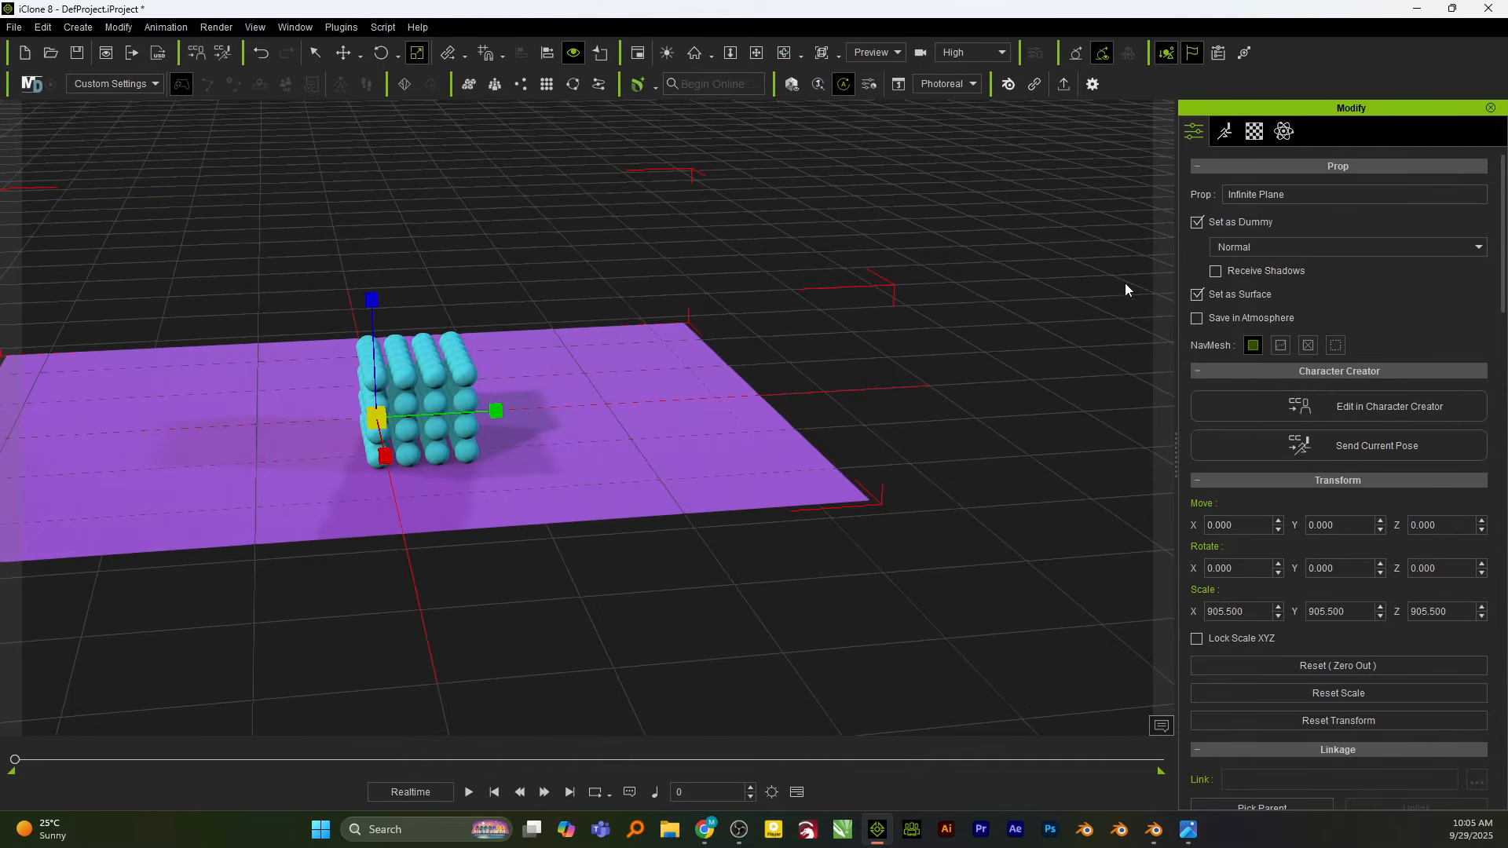
{"action": "left_click", "coordinate": [1198, 222]}
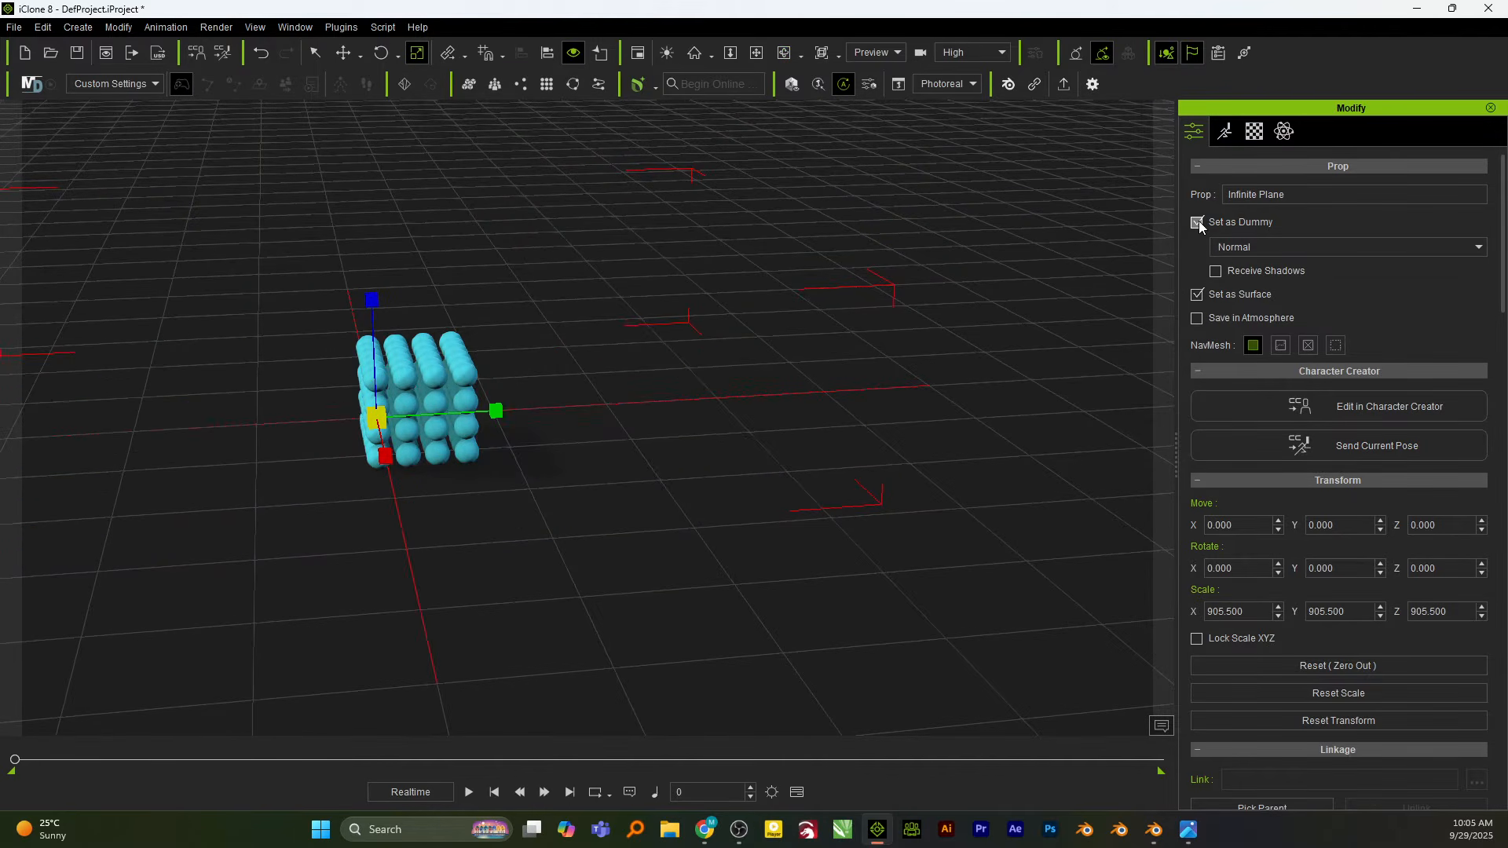
{"action": "left_click", "coordinate": [1198, 222]}
{"action": "left_click", "coordinate": [1198, 222]}
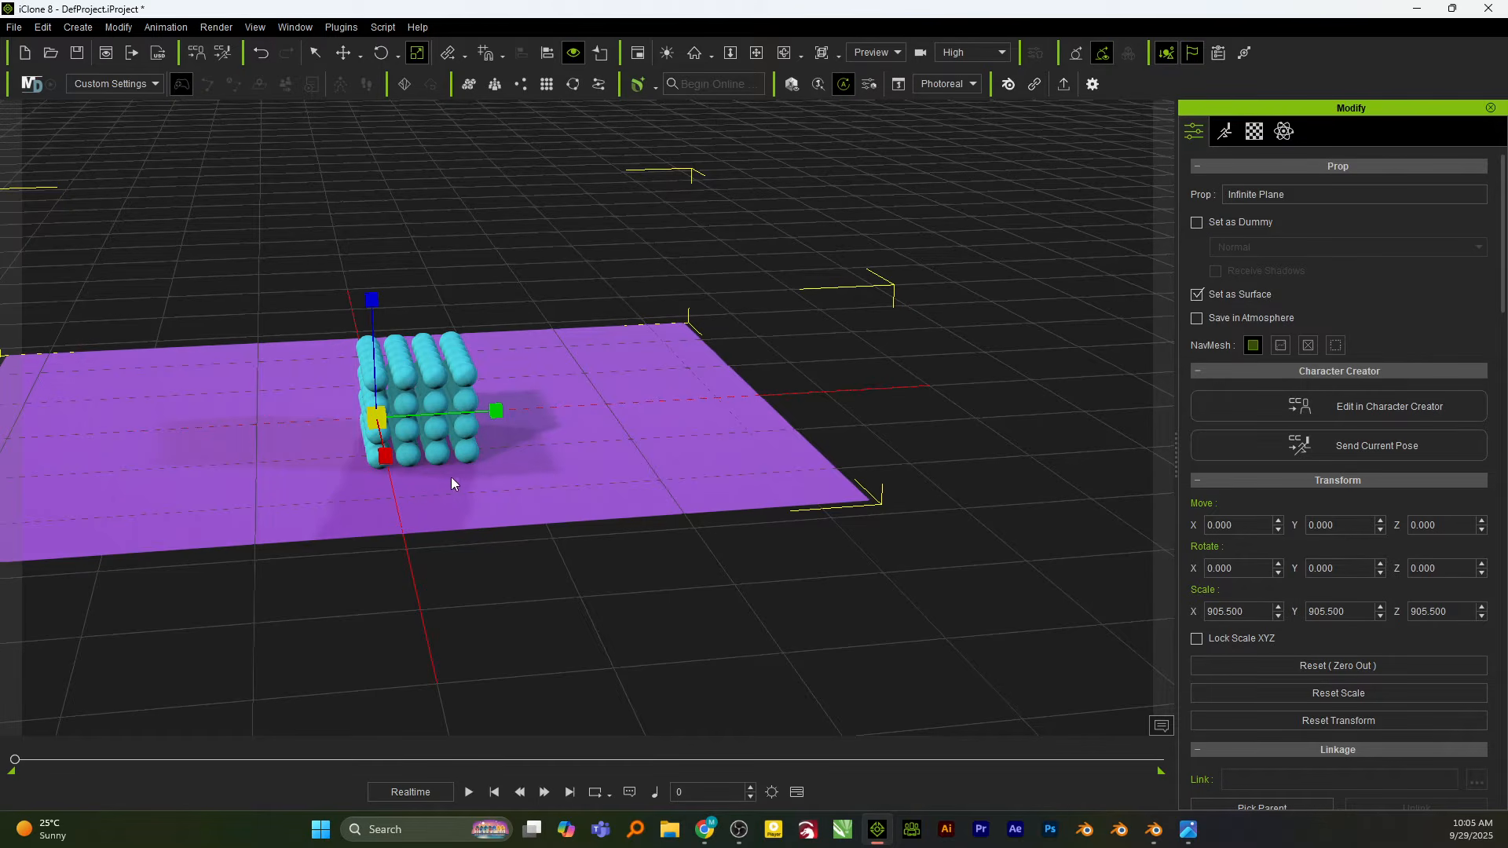
Scale the Infinite Plane up uniformly to 1711.395 so it extends well beyond the sphere block.
{"action": "left_click_drag", "start_coordinate": [377, 417], "coordinate": [521, 277]}
{"action": "right_click_drag", "start_coordinate": [534, 525], "coordinate": [603, 690]}
{"action": "scroll", "coordinate": [603, 690], "scroll_direction": "down", "scroll_amount": 4}
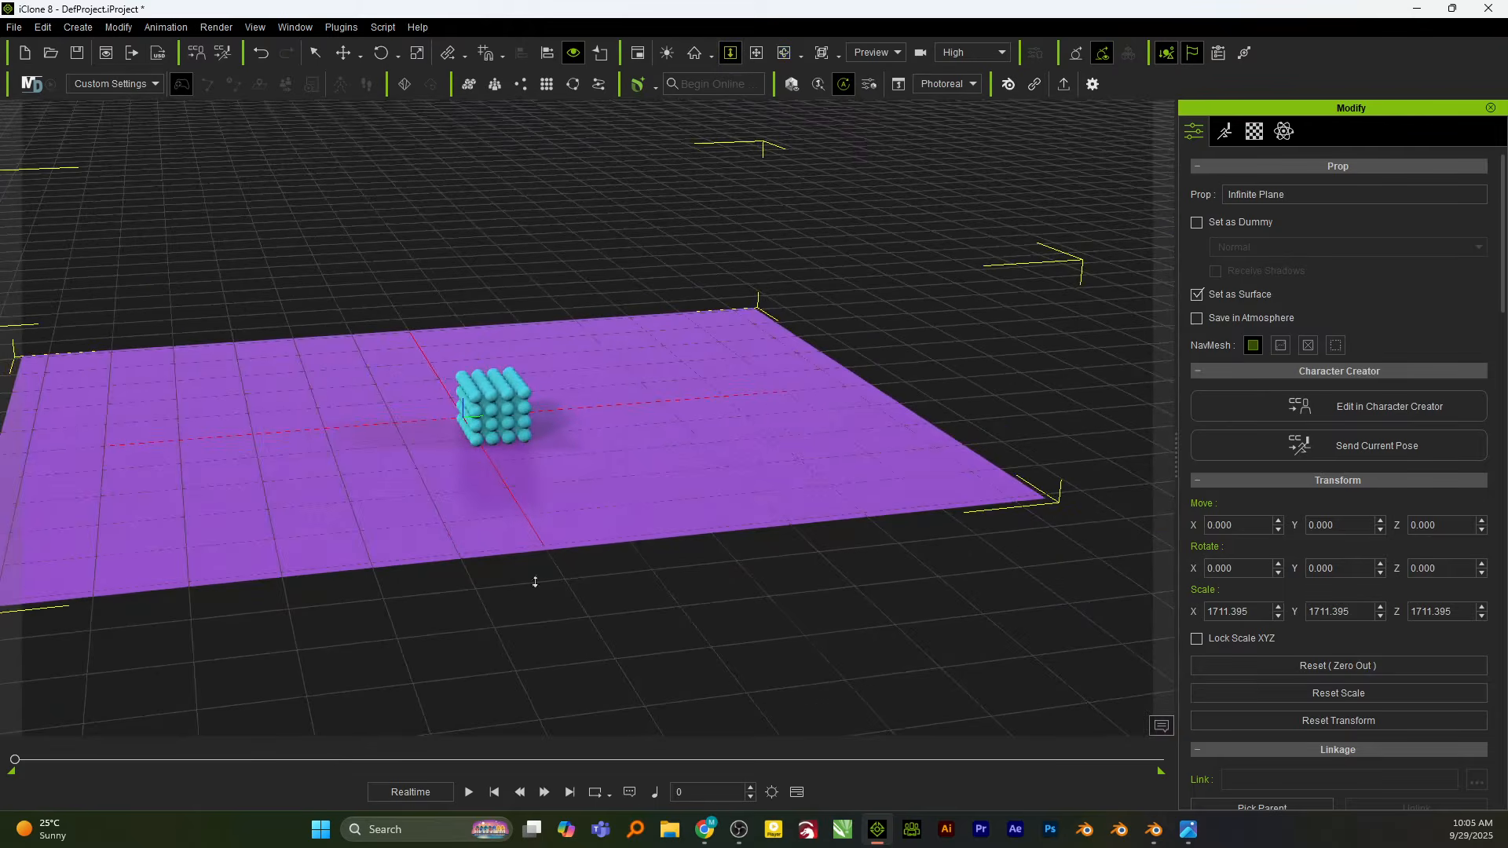
{"action": "scroll", "coordinate": [536, 473], "scroll_direction": "down", "scroll_amount": 4}
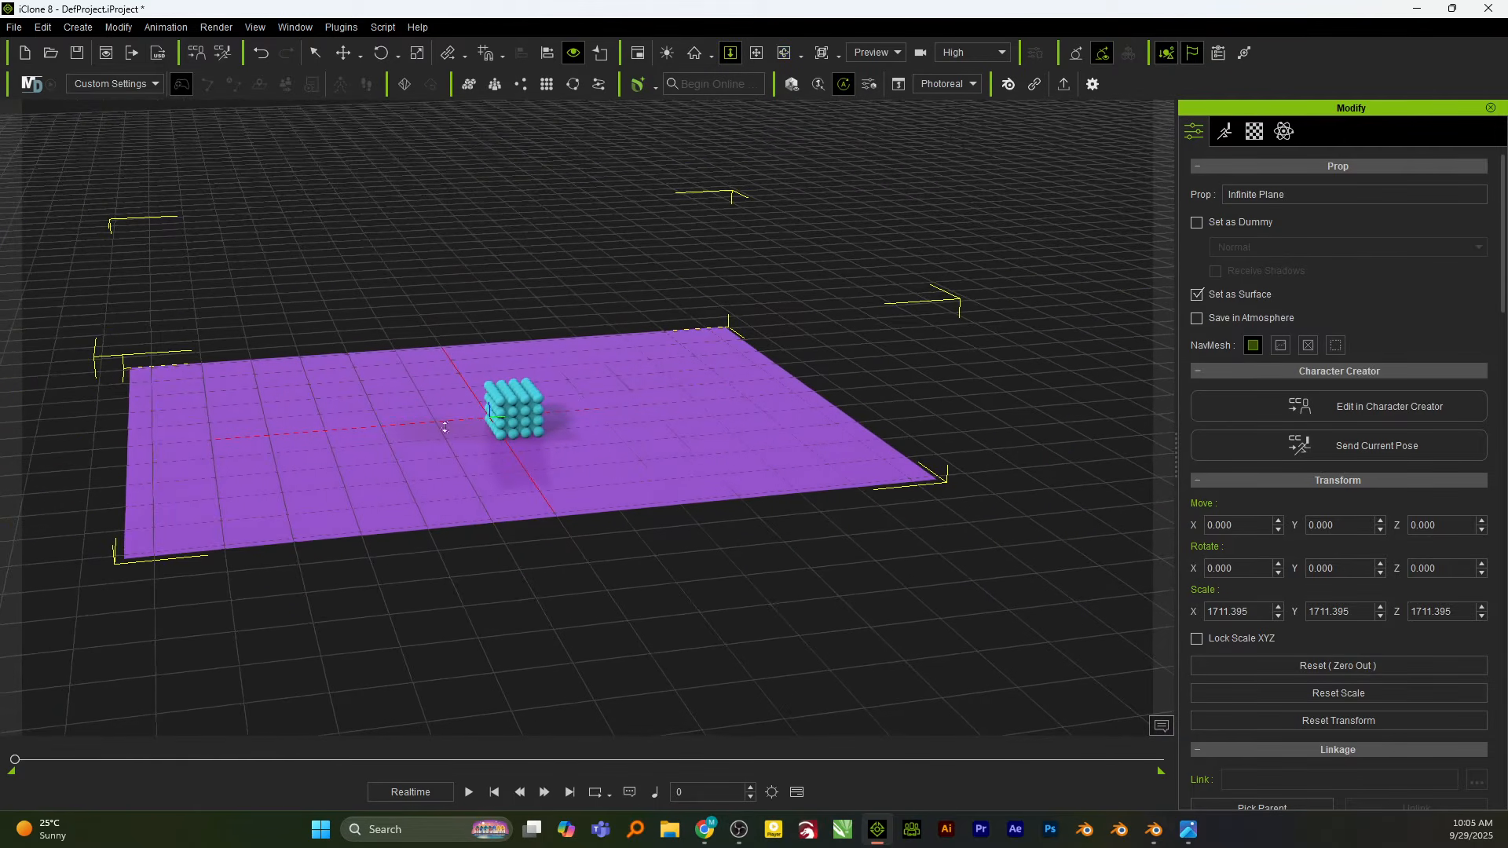
{"action": "key", "text": "ctrl+g"}
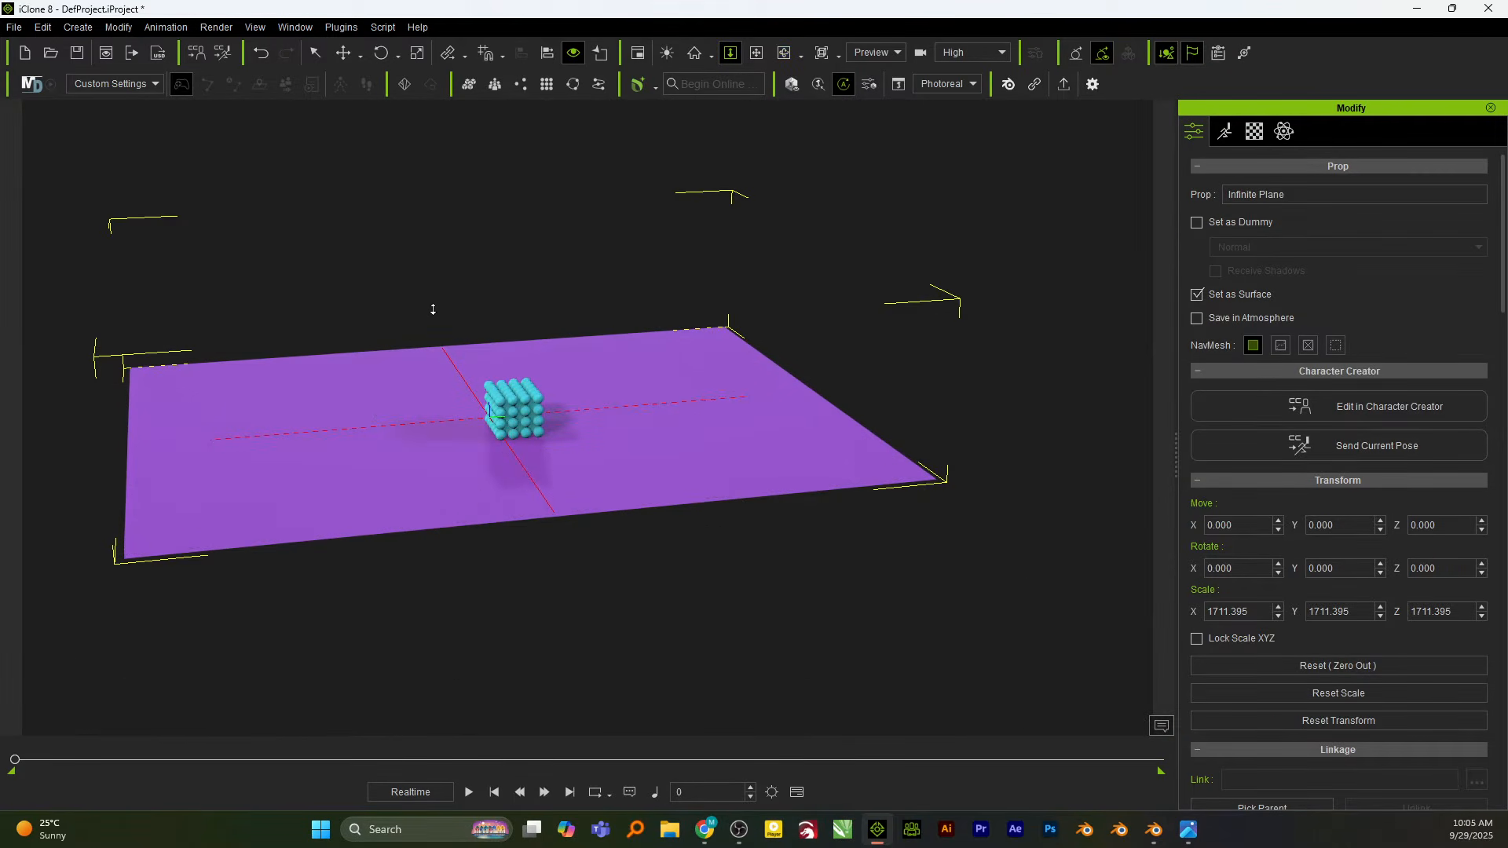
{"action": "key", "text": "ctrl+g"}
{"action": "key", "text": "ctrl+g"}
{"action": "key", "text": "ctrl+g"}
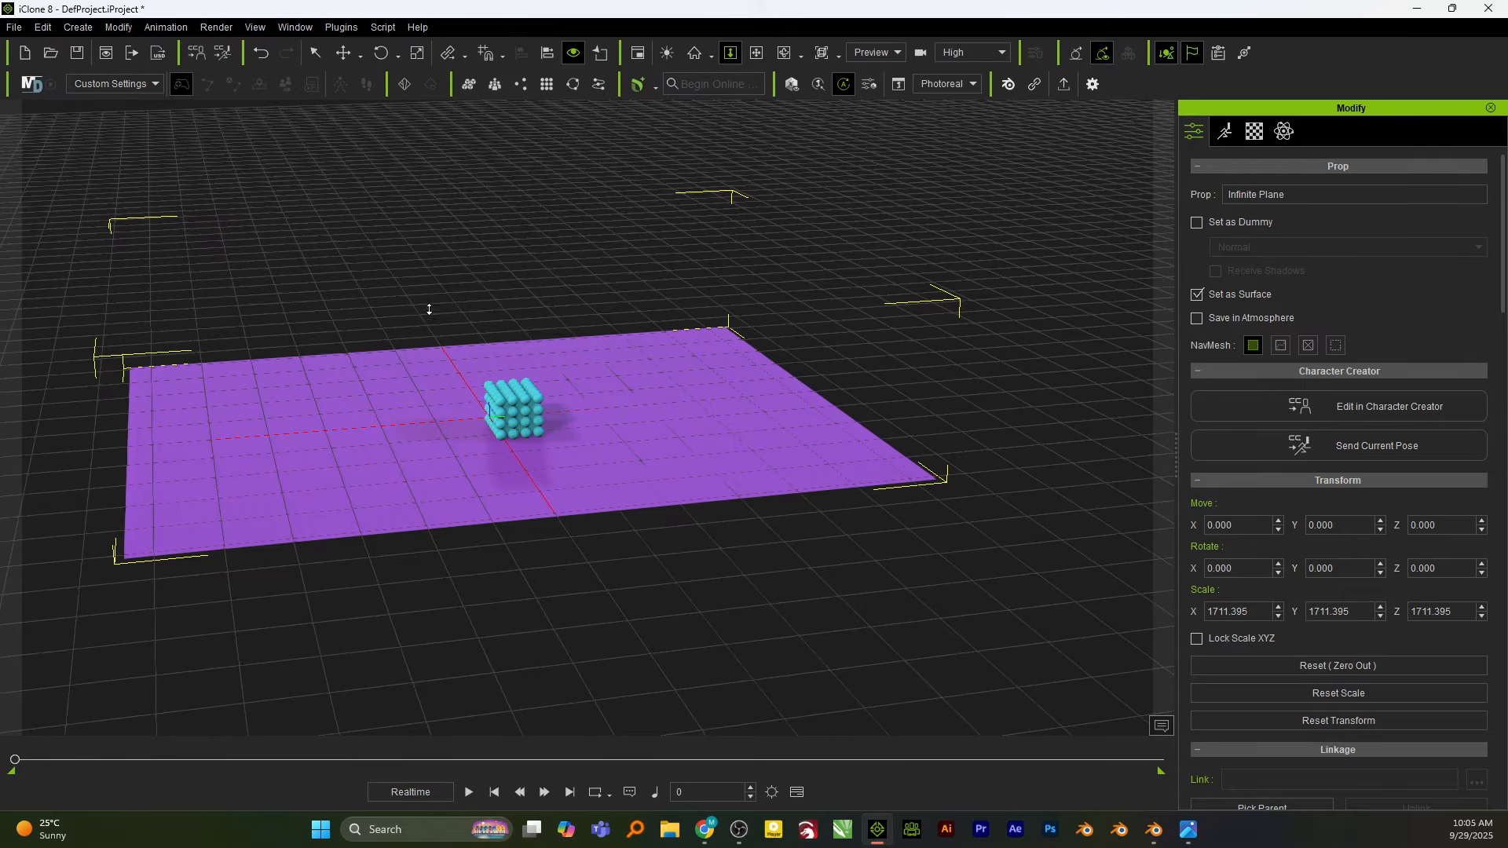
Select a sphere in the block and change its material's diffuse color from the shared blue to a bright green.
{"action": "key", "text": "q"}
{"action": "left_click", "coordinate": [498, 406]}
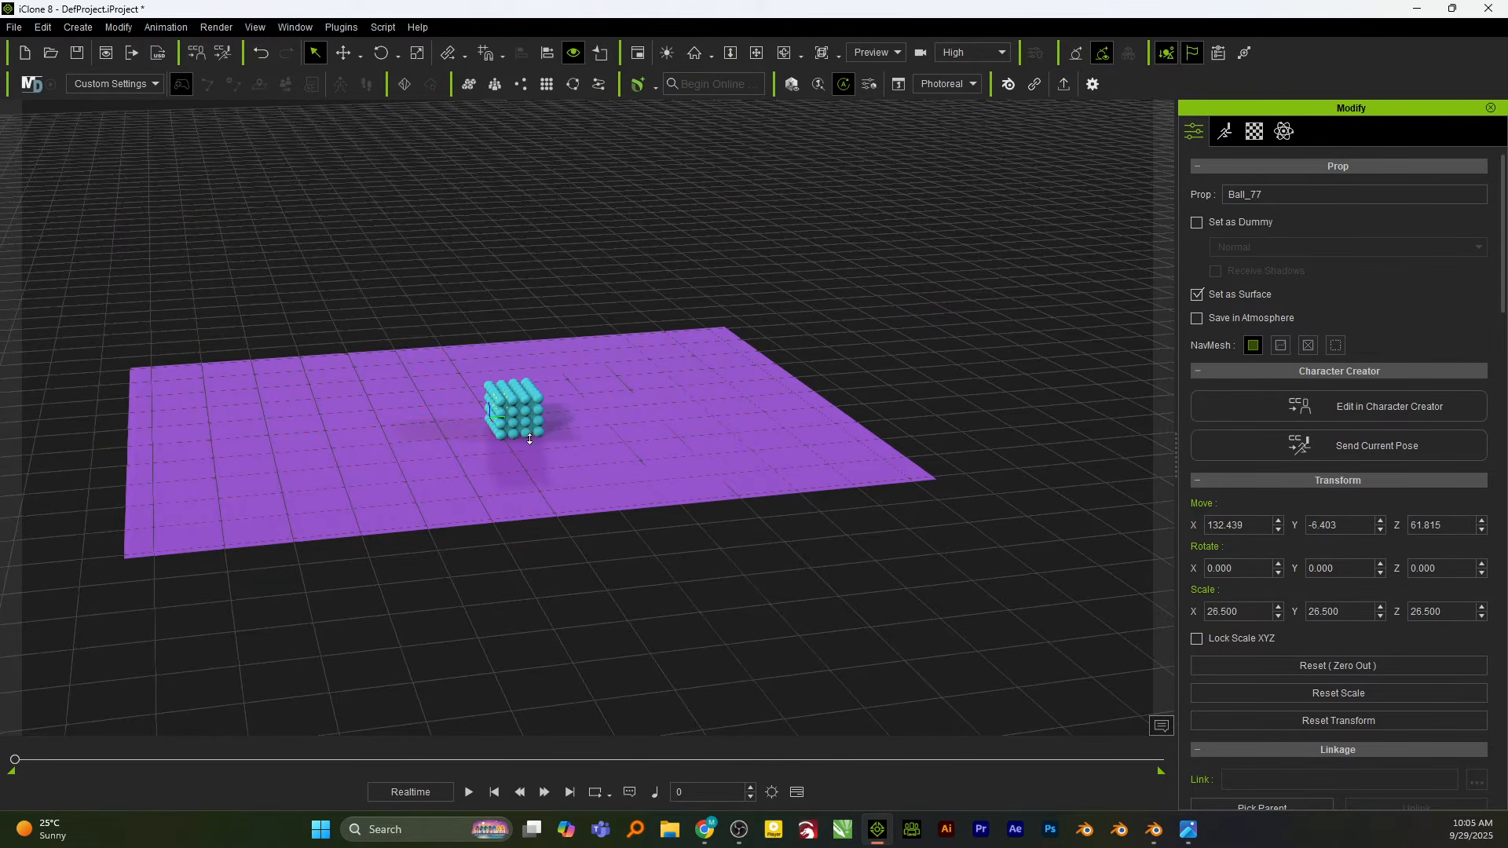
{"action": "scroll", "coordinate": [529, 439], "scroll_direction": "up", "scroll_amount": 2}
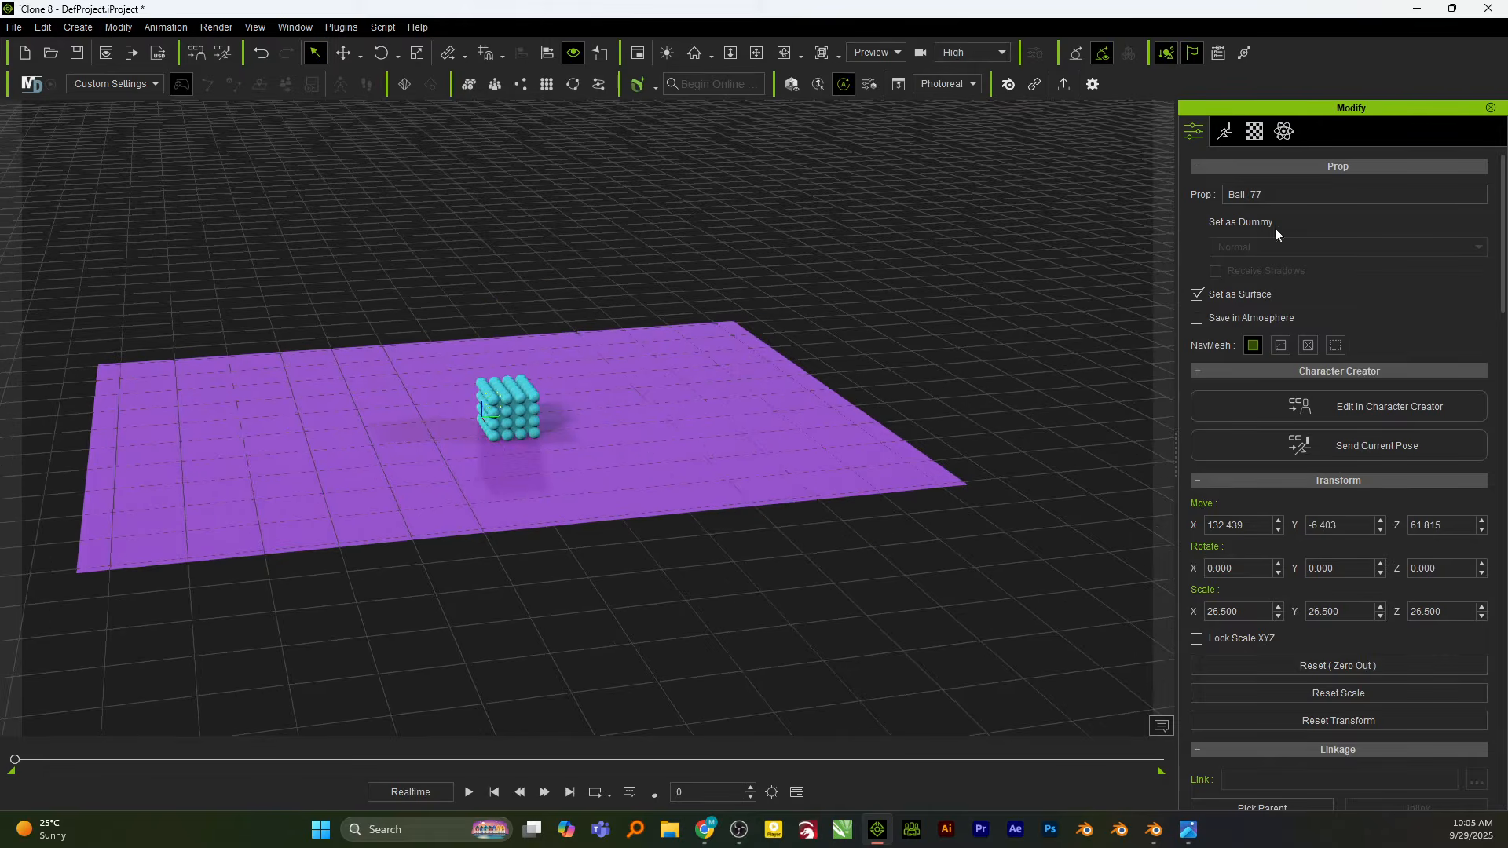
{"action": "left_click", "coordinate": [1255, 131]}
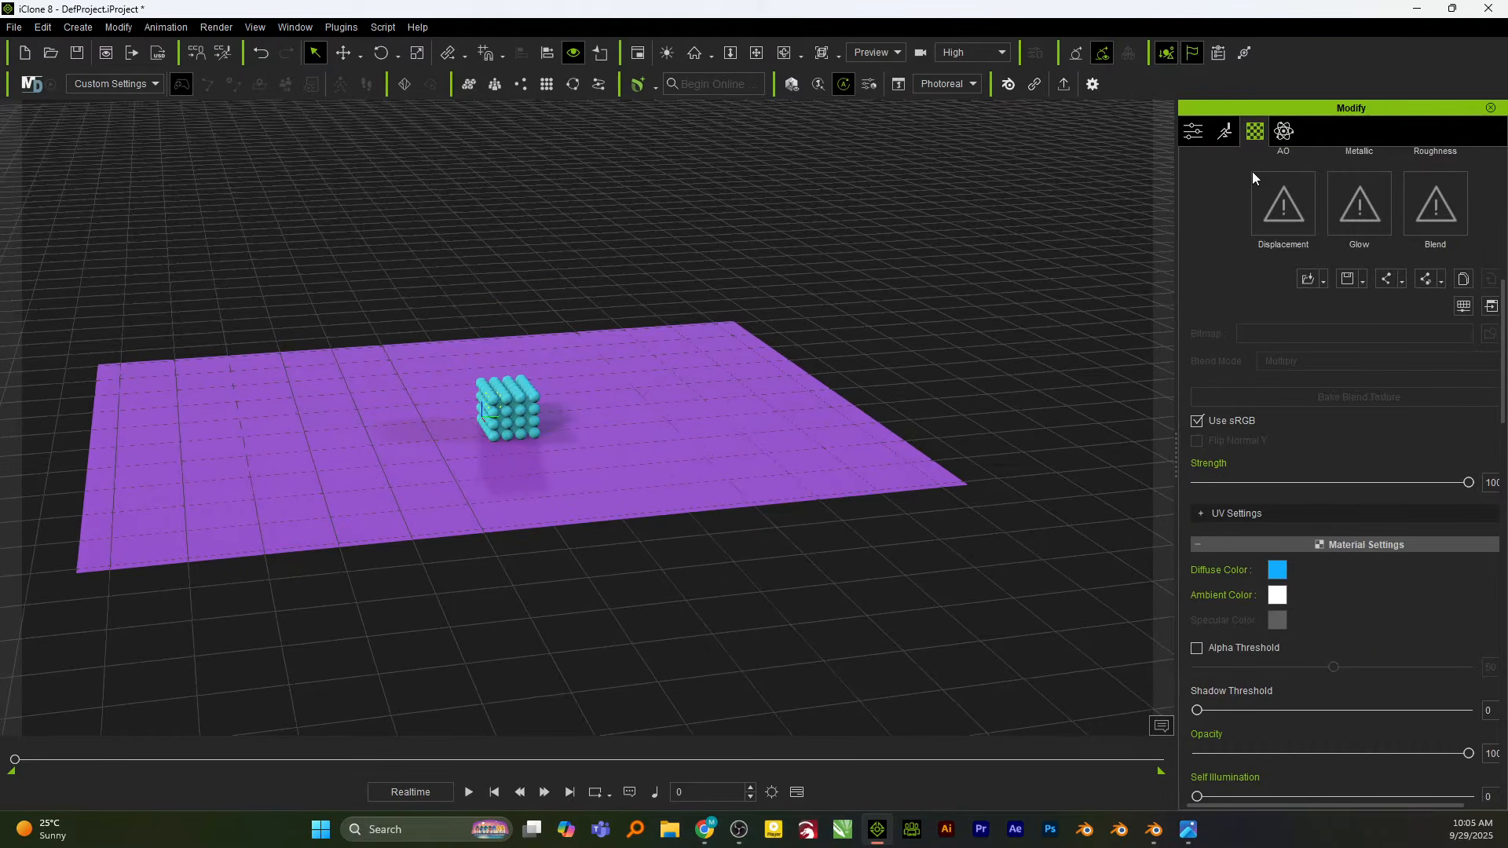
{"action": "left_click", "coordinate": [1278, 571]}
{"action": "left_click_drag", "start_coordinate": [818, 327], "coordinate": [723, 267]}
{"action": "left_click_drag", "start_coordinate": [758, 357], "coordinate": [758, 285]}
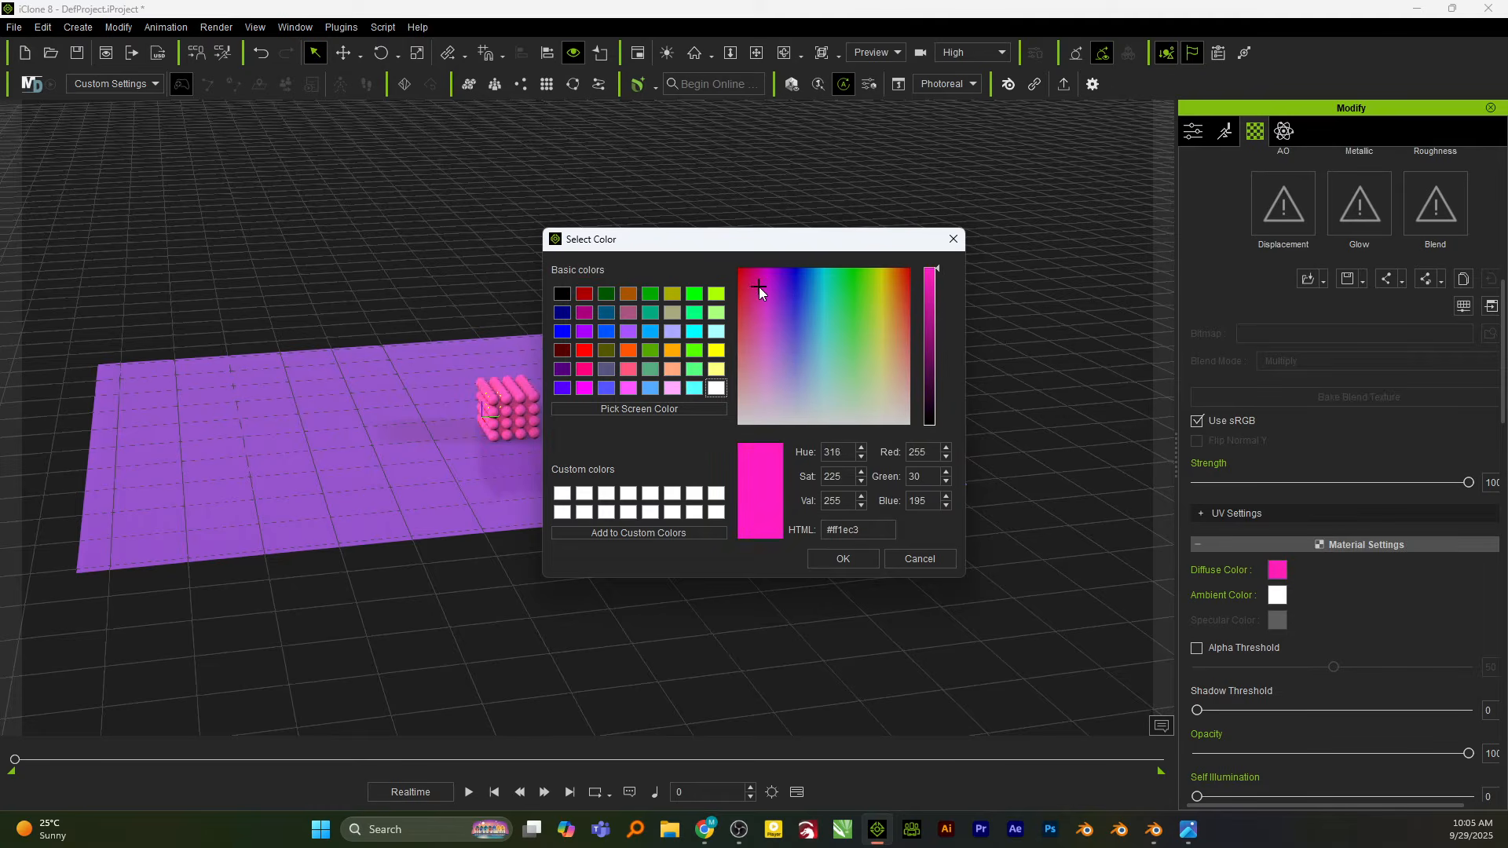
{"action": "left_click_drag", "start_coordinate": [864, 285], "coordinate": [861, 290]}
{"action": "left_click", "coordinate": [828, 562]}
Create a new primitive sphere at the scene origin.
{"action": "key", "text": "z"}
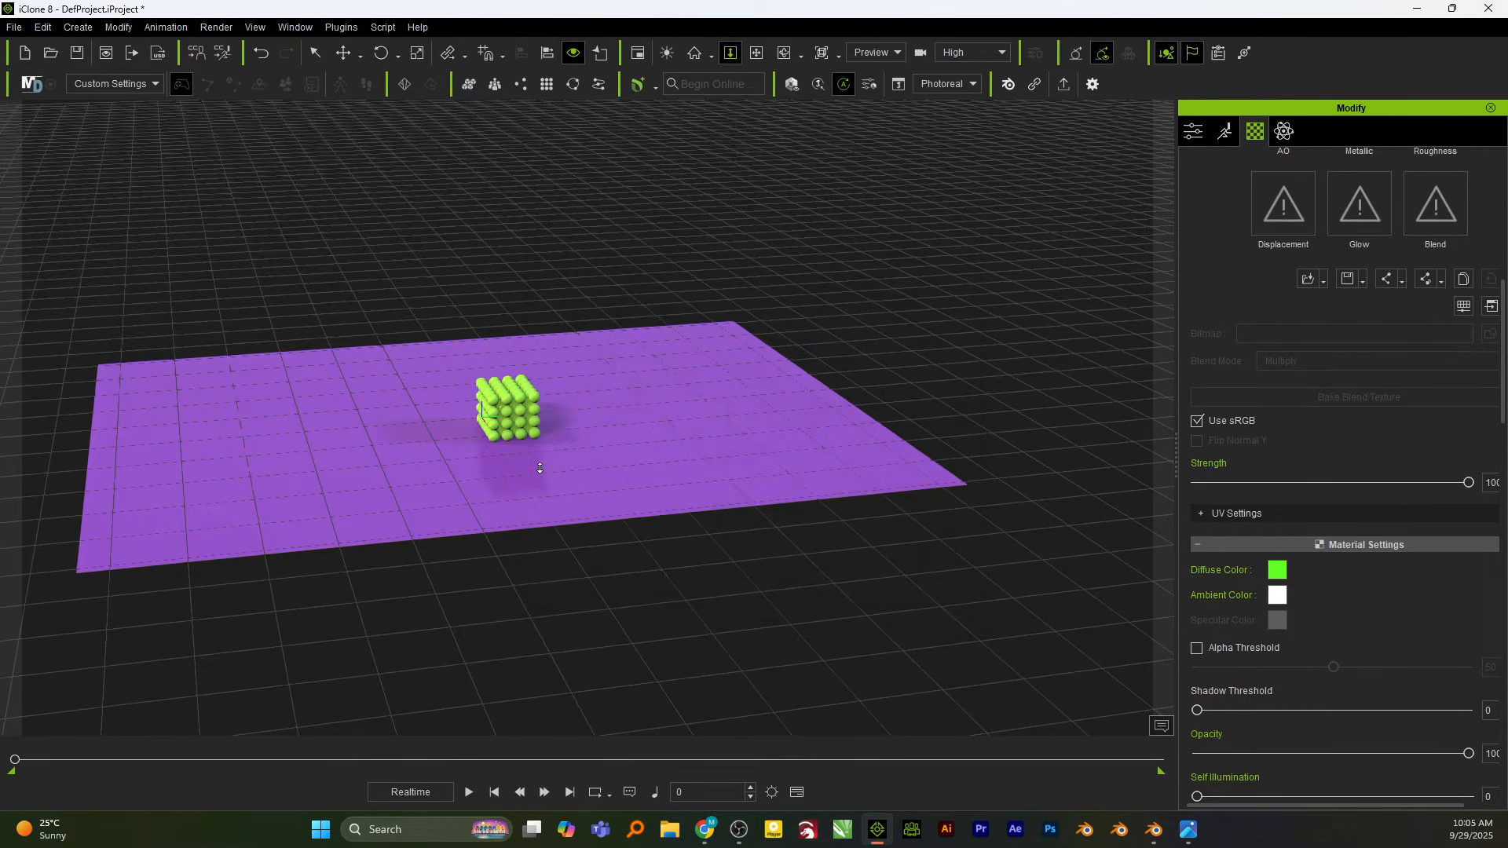
{"action": "left_click_drag", "start_coordinate": [542, 471], "coordinate": [573, 226]}
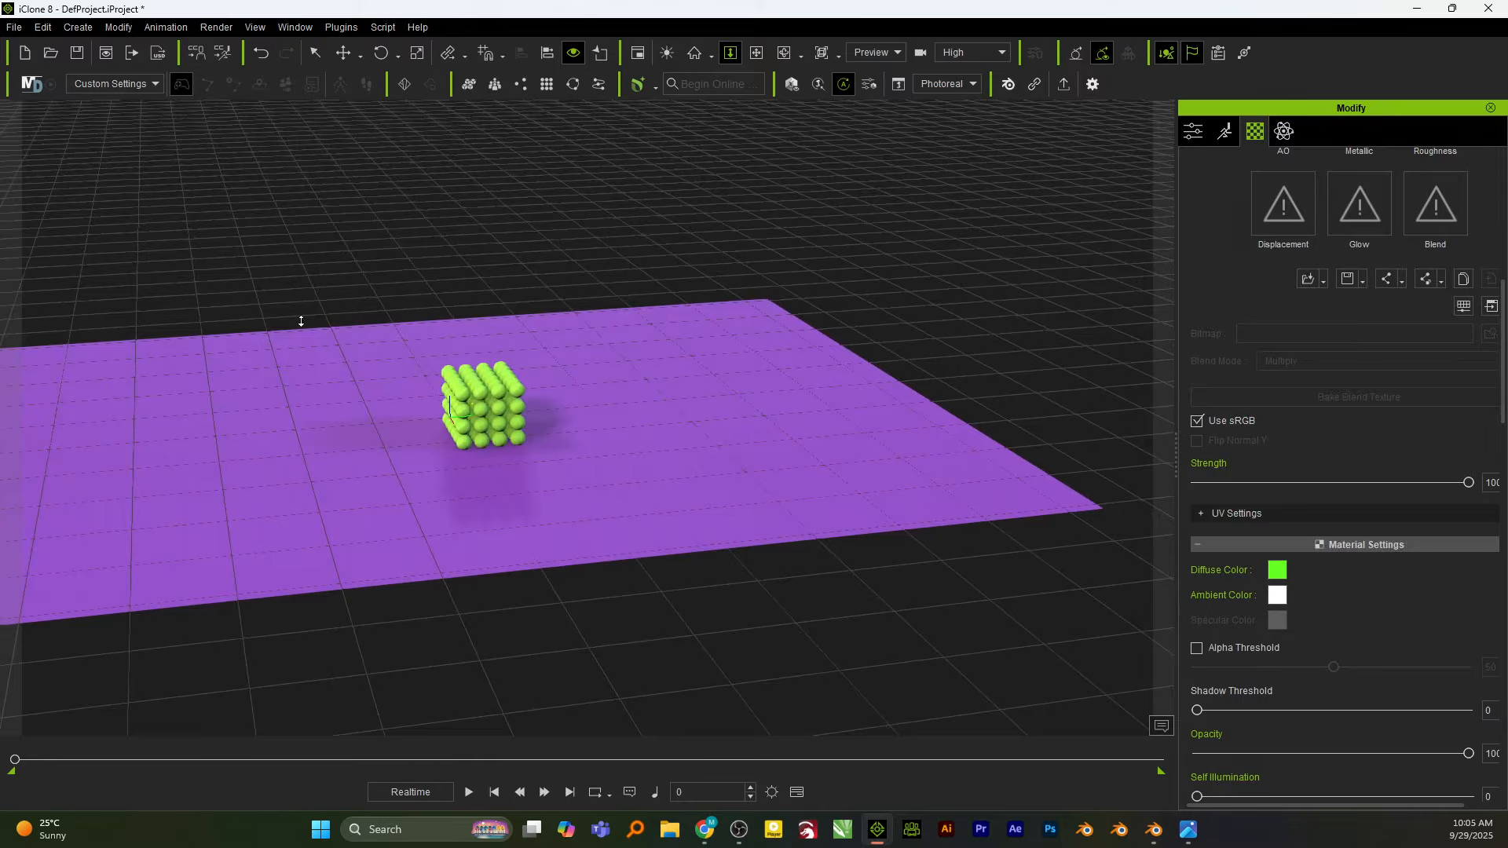
{"action": "key", "text": "ctrl+a"}
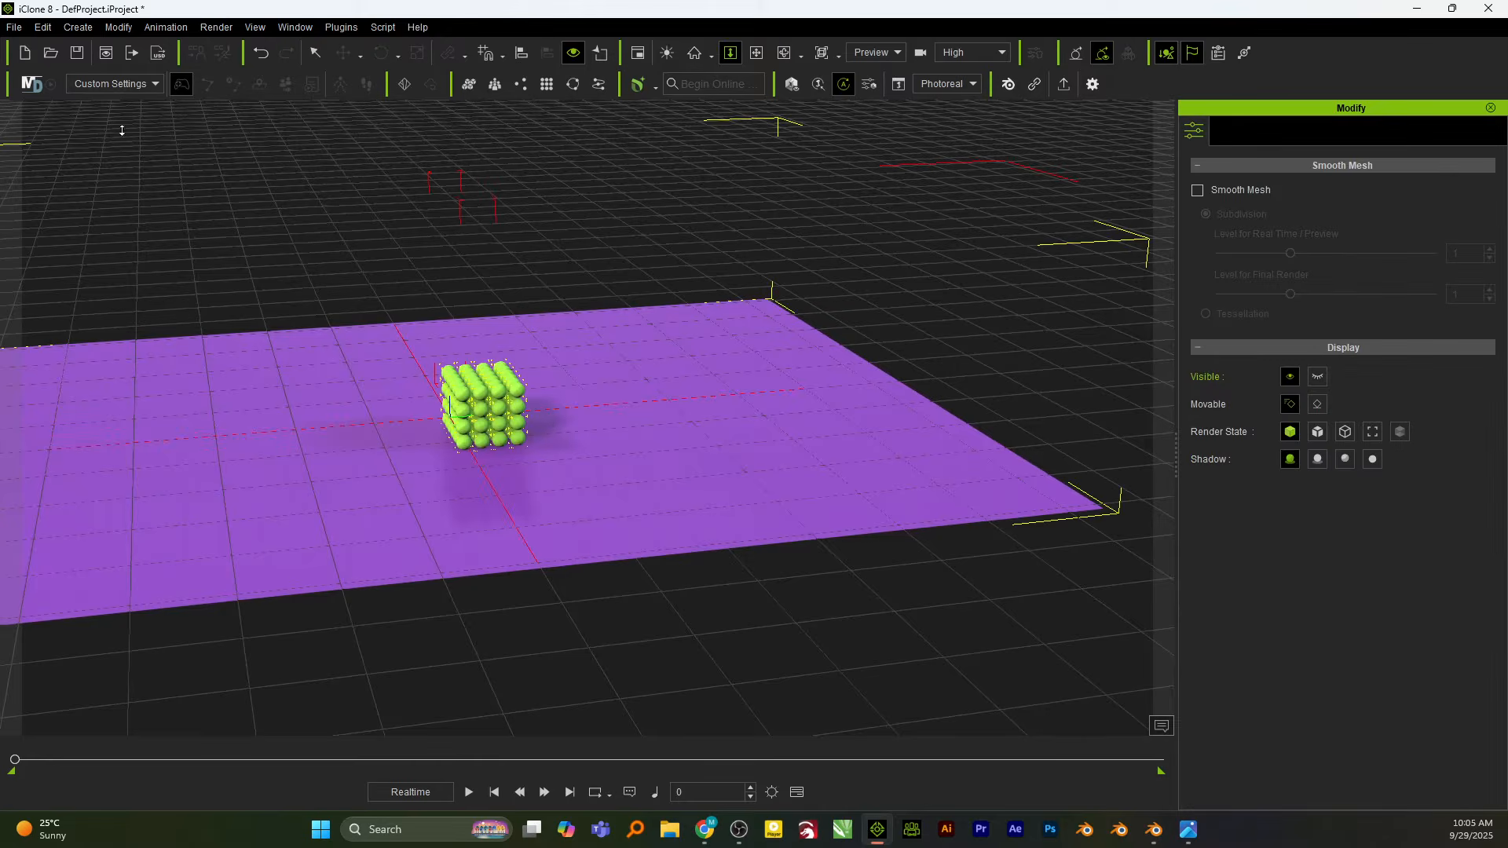
{"action": "left_click", "coordinate": [82, 30]}
{"action": "mouse_move", "coordinate": [206, 47]}
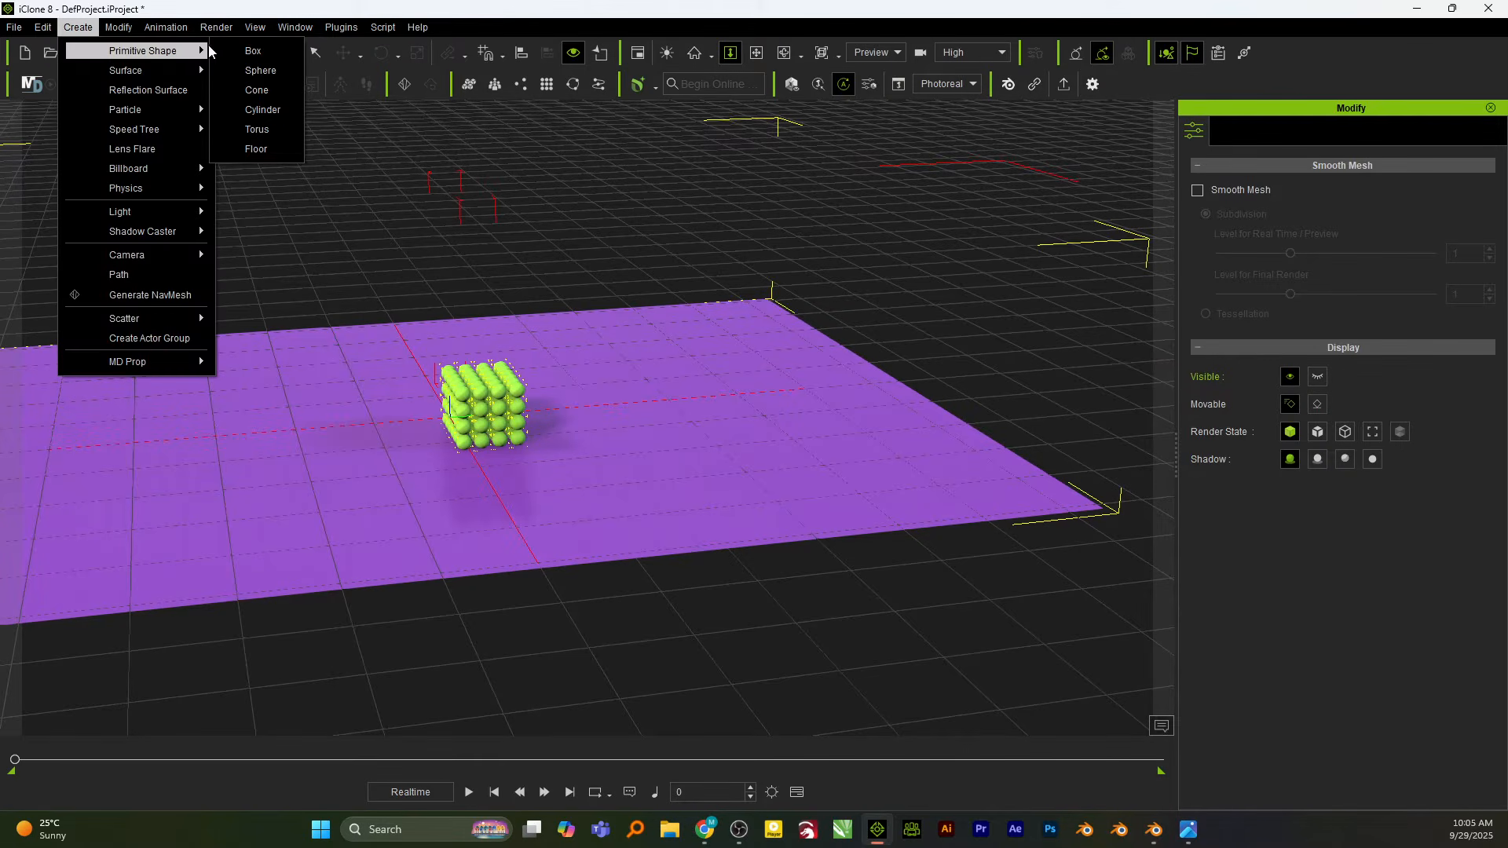
{"action": "left_click", "coordinate": [282, 70]}
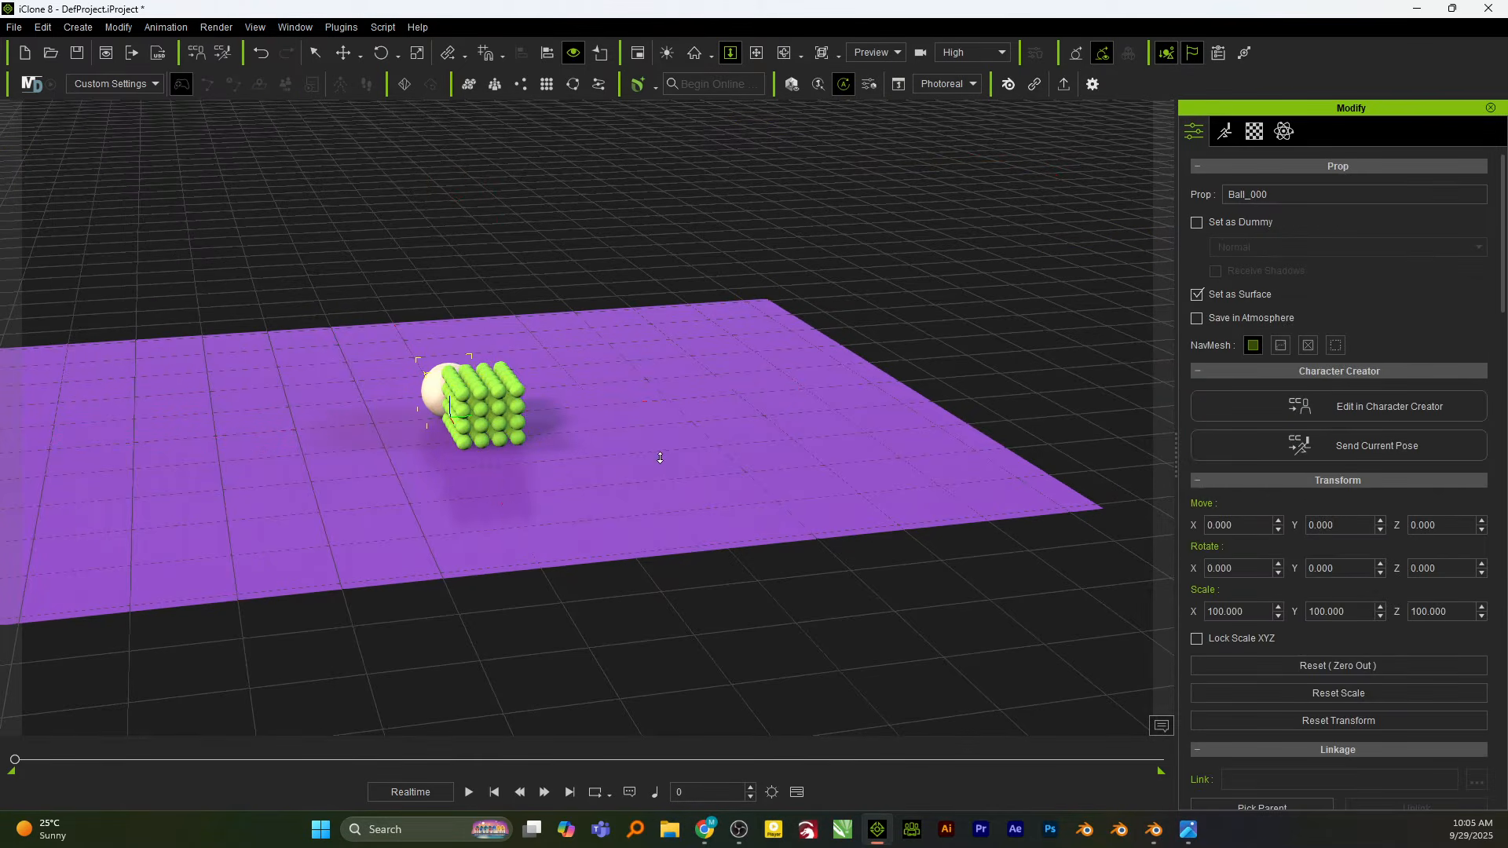
Using the top view, move the new sphere to about X 89.871 and Y 25.678, in the middle of the block.
{"action": "key", "text": "h"}
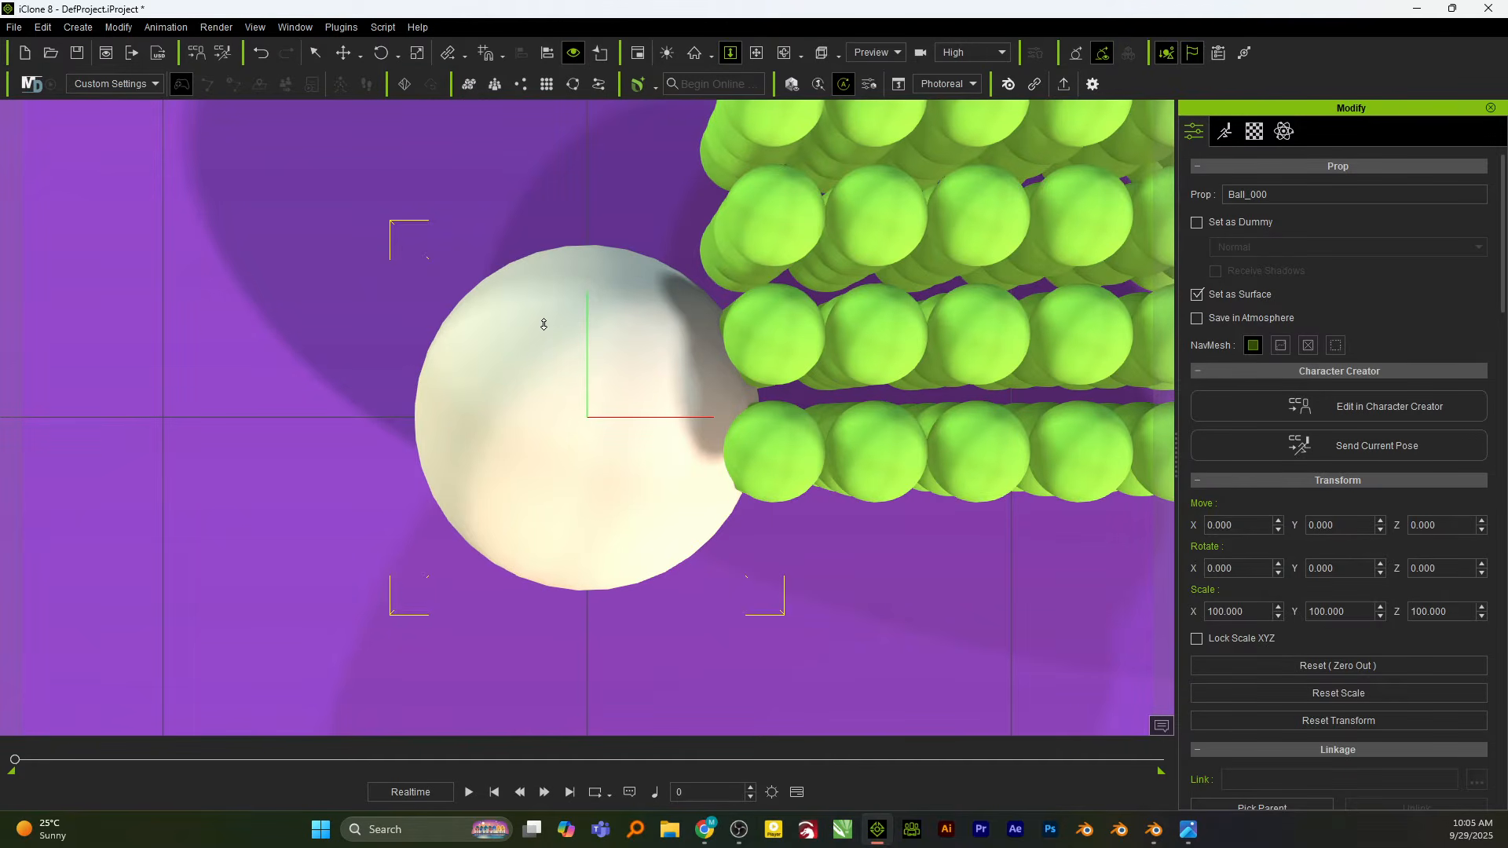
{"action": "scroll", "coordinate": [543, 324], "scroll_direction": "down", "scroll_amount": 6}
{"action": "key", "text": "w"}
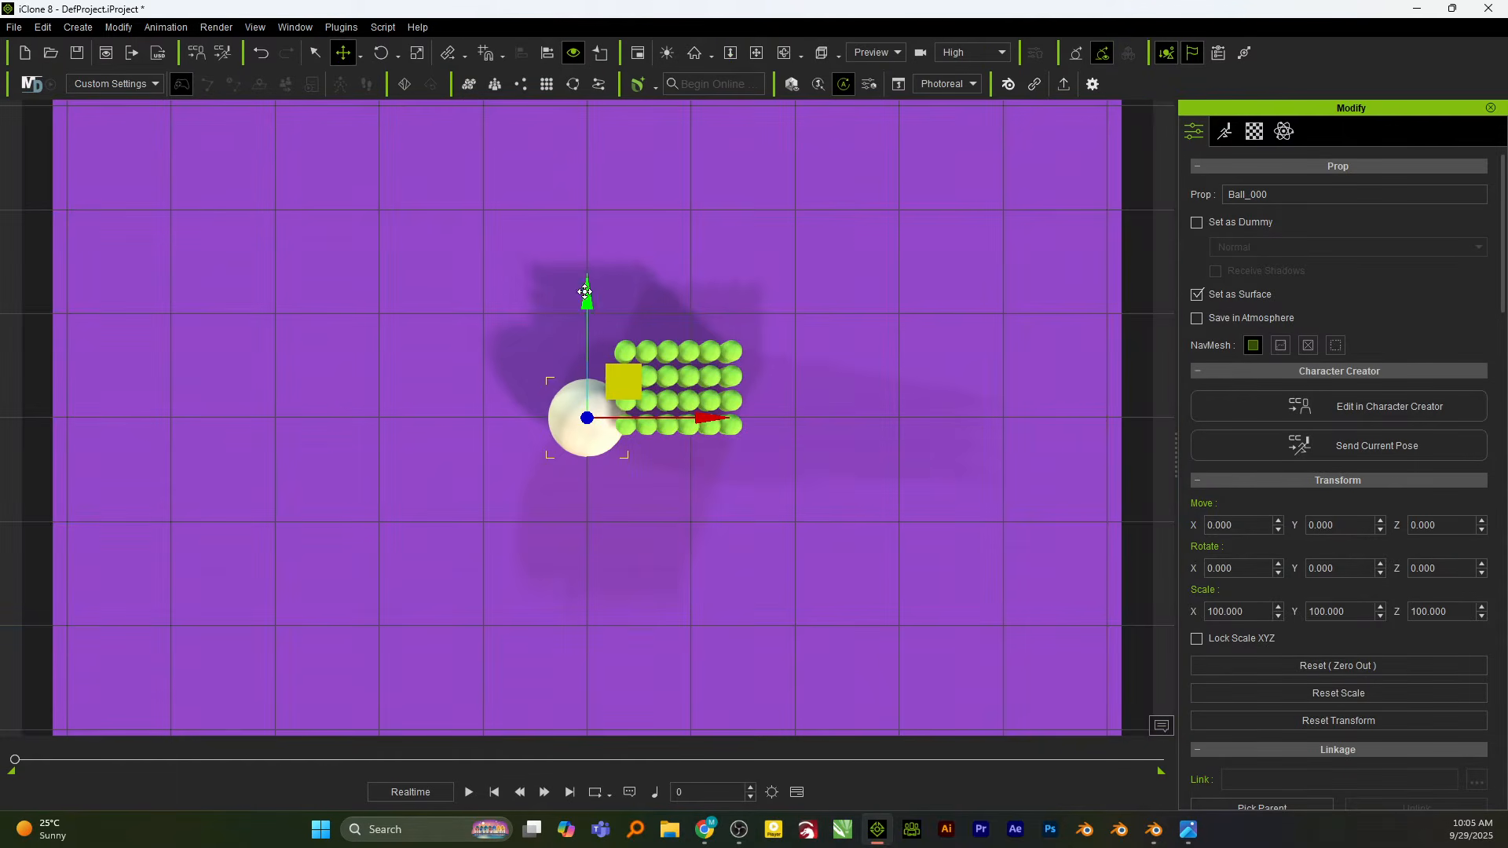
{"action": "left_click_drag", "start_coordinate": [585, 292], "coordinate": [587, 263]}
{"action": "left_click_drag", "start_coordinate": [711, 391], "coordinate": [801, 393]}
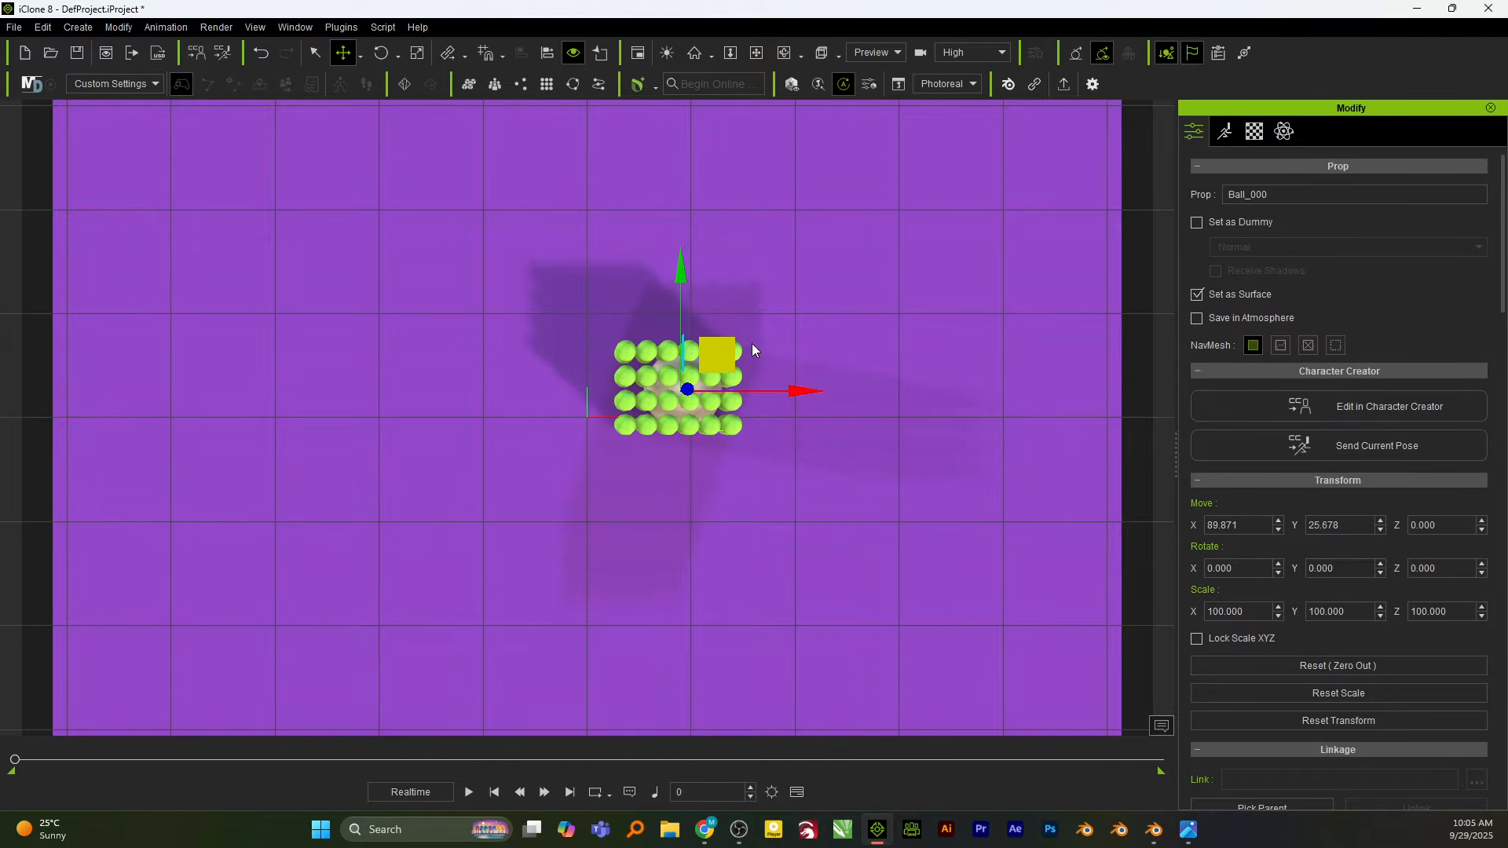
Examine the white sphere's position inside the green block from the front and side views.
{"action": "right_click_drag", "start_coordinate": [829, 351], "coordinate": [741, 417]}
{"action": "key", "text": "w"}
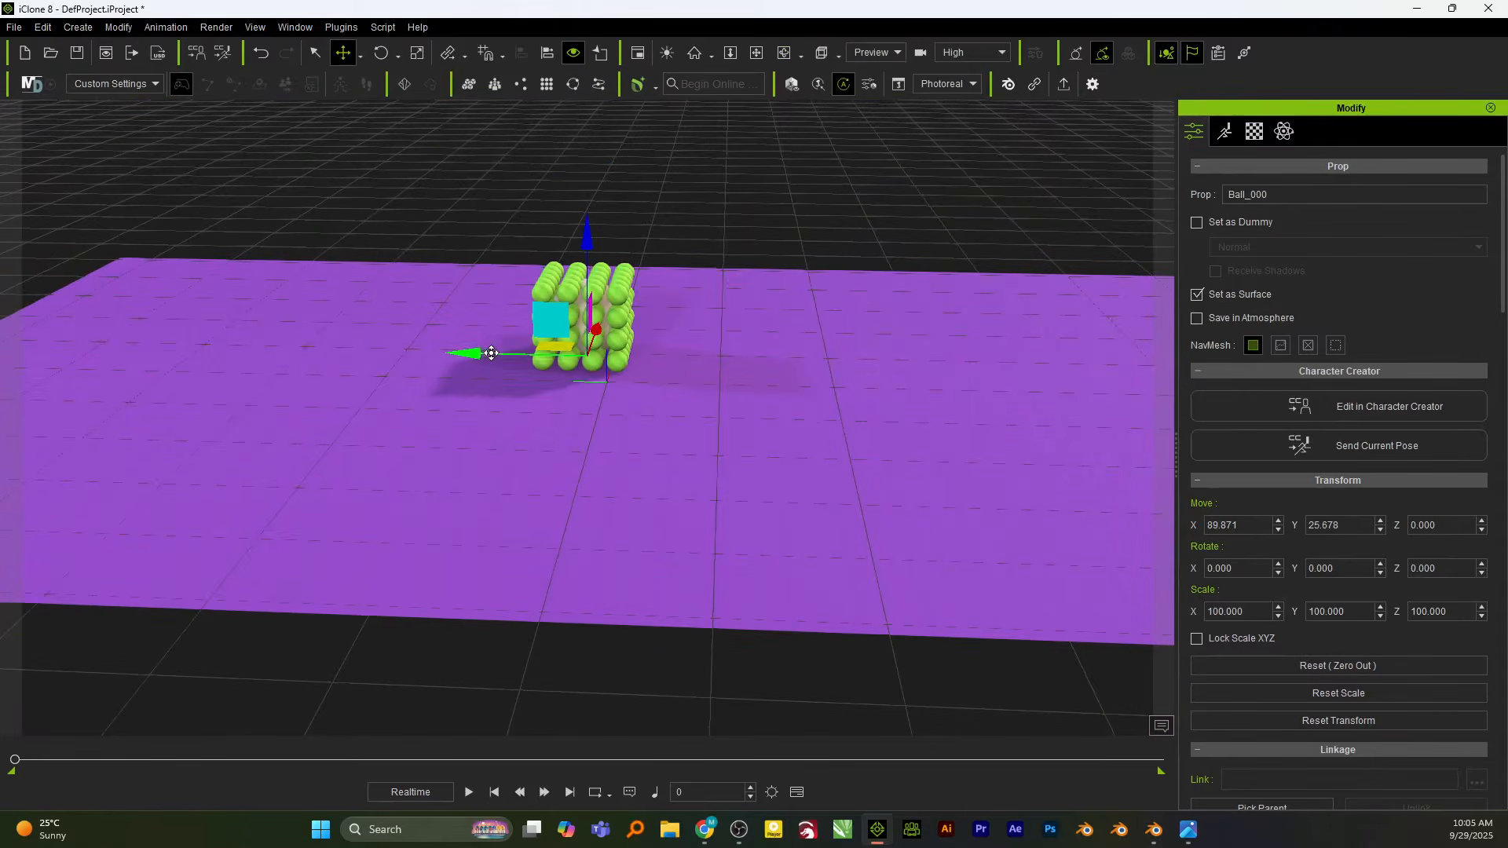
{"action": "key", "text": "n"}
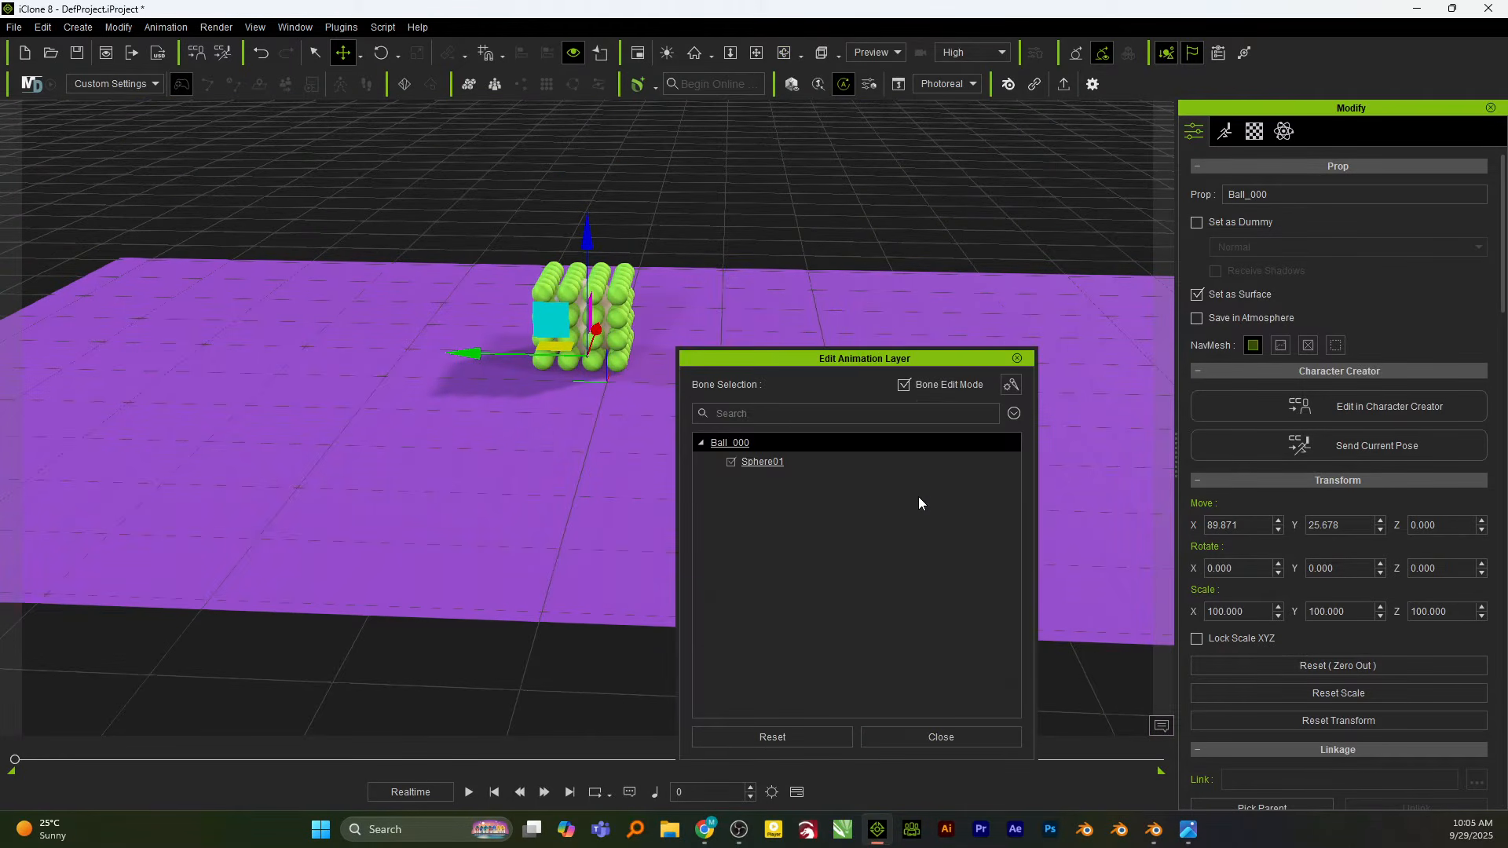
{"action": "left_click", "coordinate": [1018, 358]}
{"action": "key", "text": "f"}
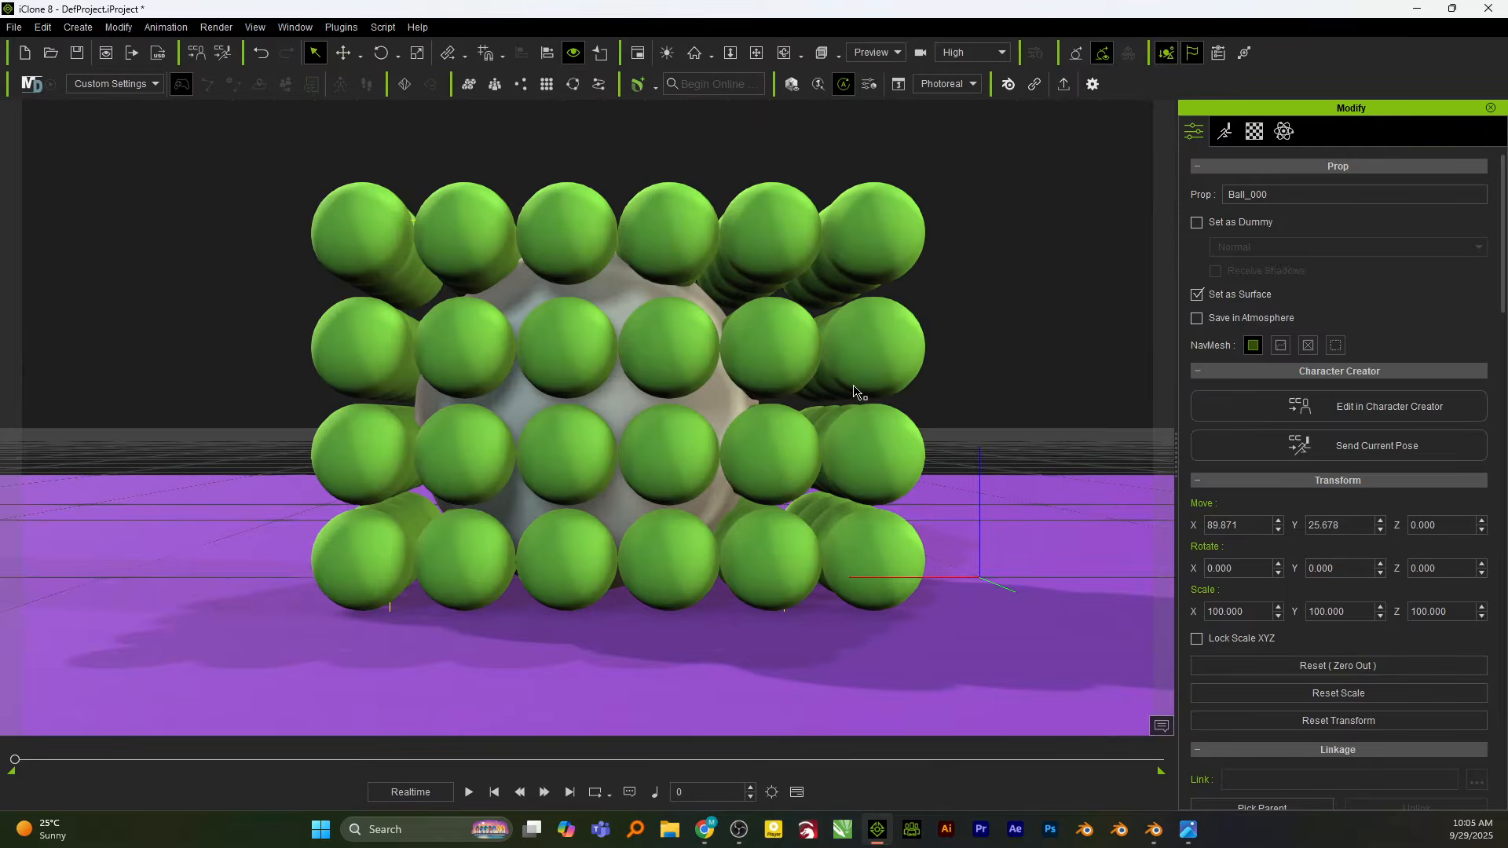
{"action": "key", "text": "s"}
{"action": "key", "text": "d"}
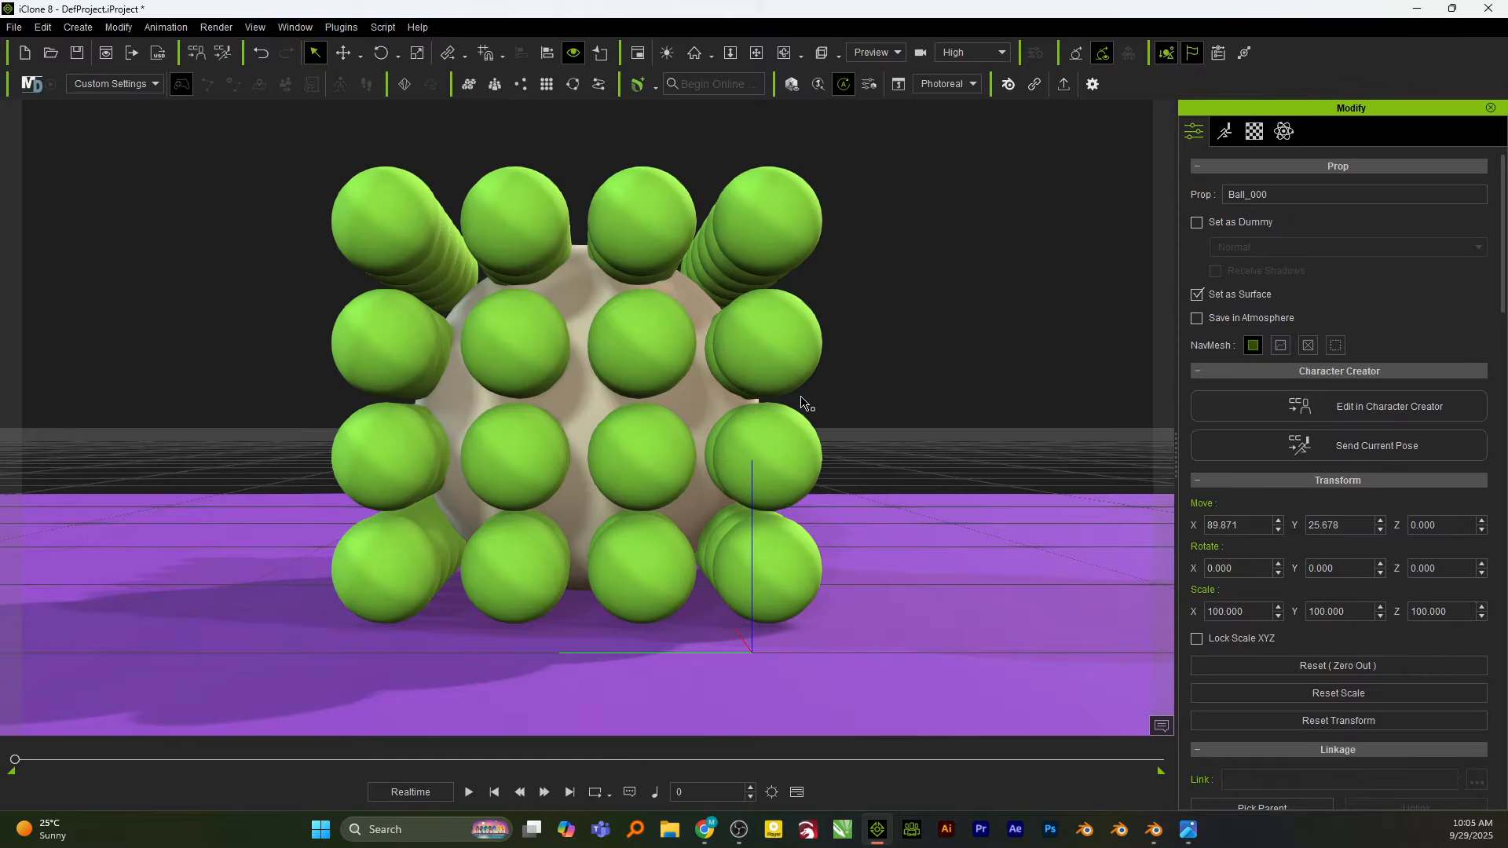
{"action": "scroll", "coordinate": [696, 498], "scroll_direction": "down", "scroll_amount": 10}
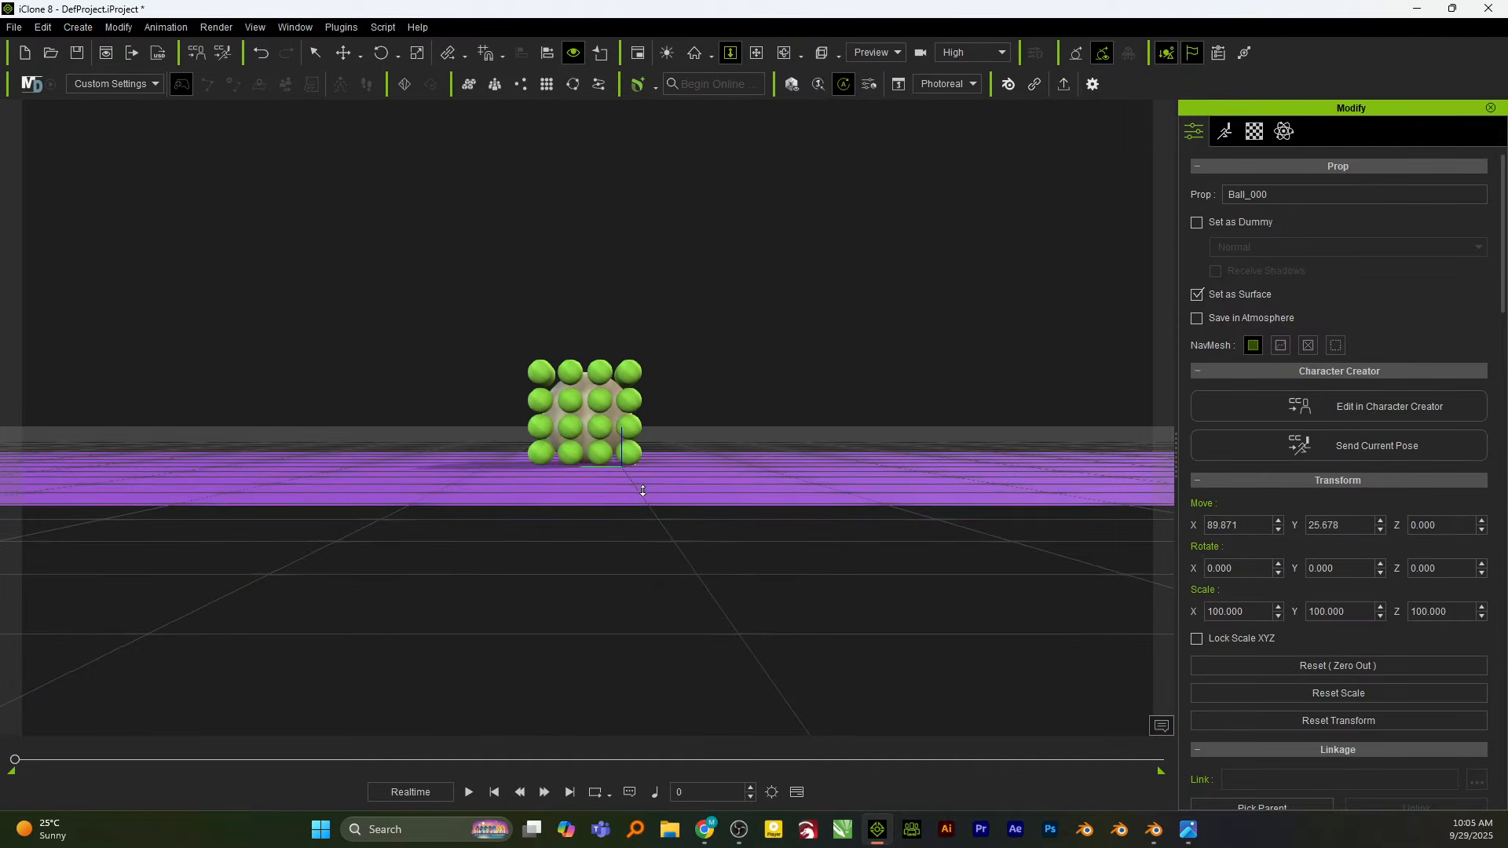
{"action": "scroll", "coordinate": [642, 491], "scroll_direction": "up", "scroll_amount": 10}
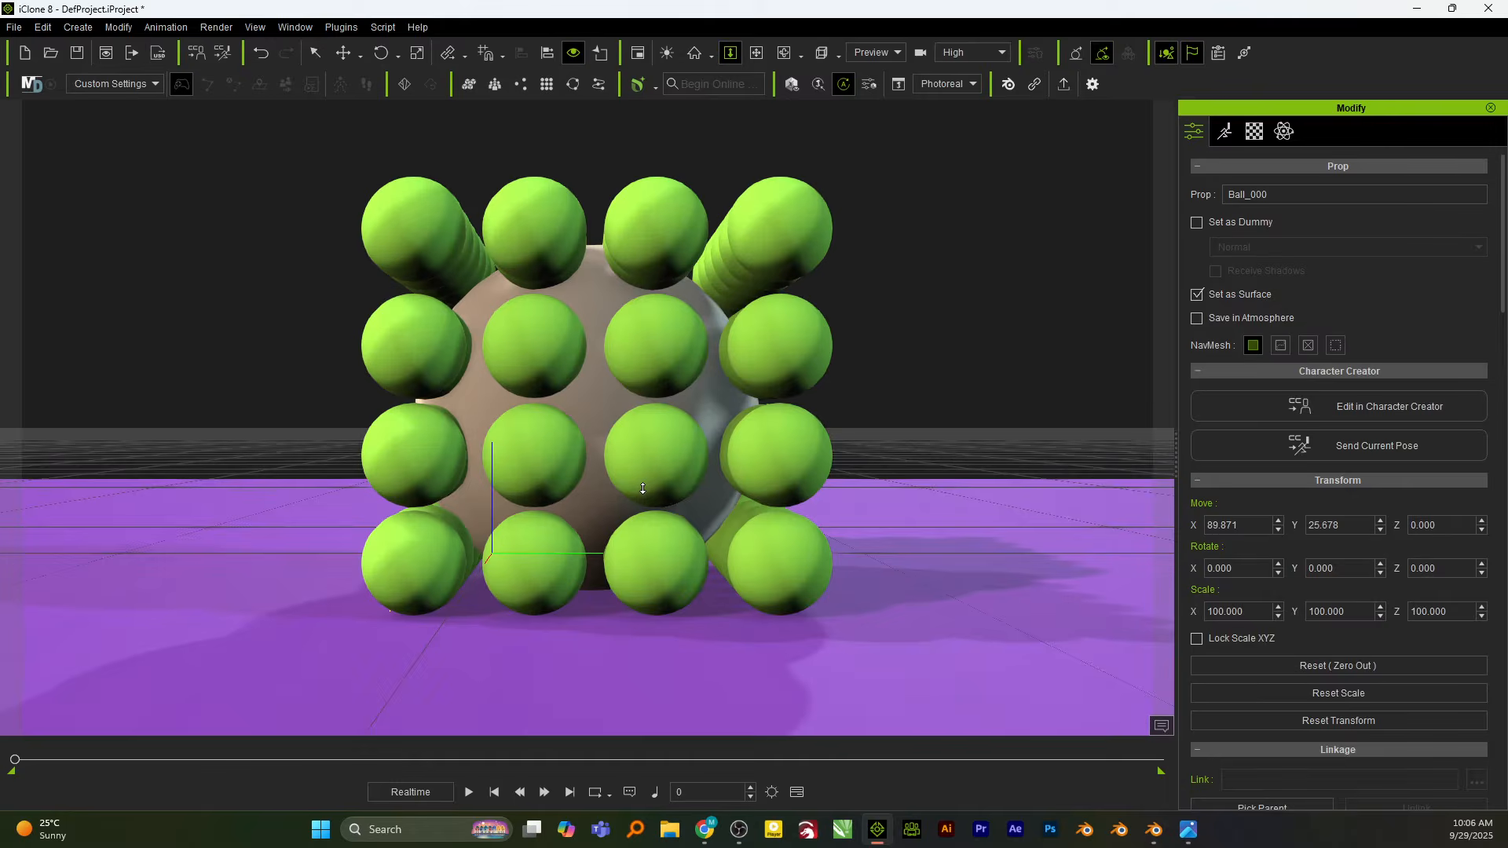
{"action": "scroll", "coordinate": [644, 484], "scroll_direction": "down", "scroll_amount": 10}
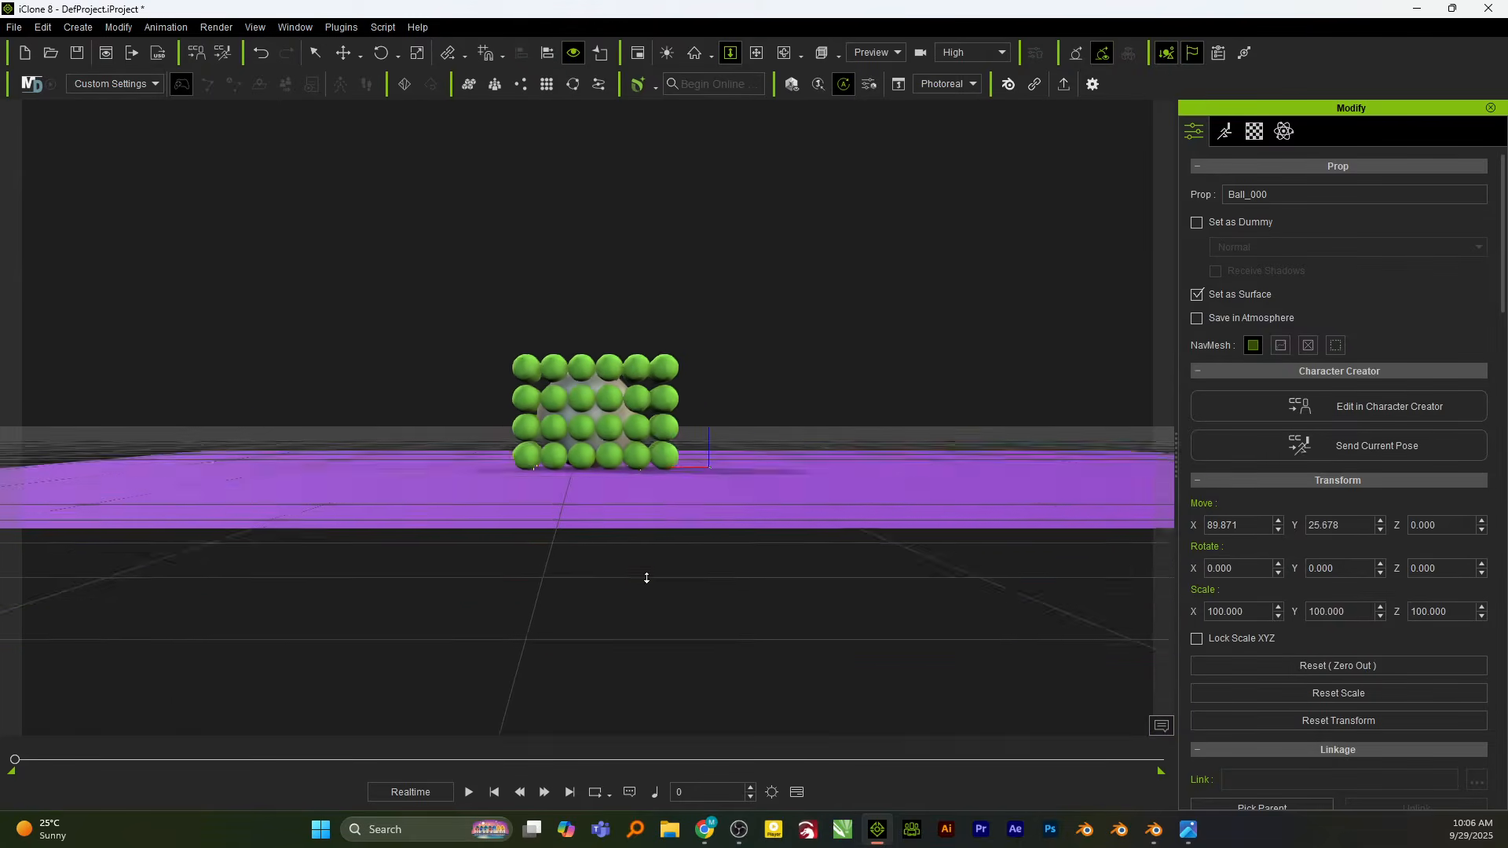
Move the white sphere along the Y axis to about 356.786, well clear of the green block.
{"action": "right_click_drag", "start_coordinate": [647, 579], "coordinate": [622, 614]}
{"action": "key", "text": "w"}
{"action": "right_click_drag", "start_coordinate": [658, 536], "coordinate": [687, 491]}
{"action": "left_click_drag", "start_coordinate": [689, 487], "coordinate": [1127, 603]}
{"action": "scroll", "coordinate": [943, 561], "scroll_direction": "down", "scroll_amount": 3}
Scale the white sphere down uniformly to 51 and raise it to about Z 21.818 above the plane.
{"action": "key", "text": "r"}
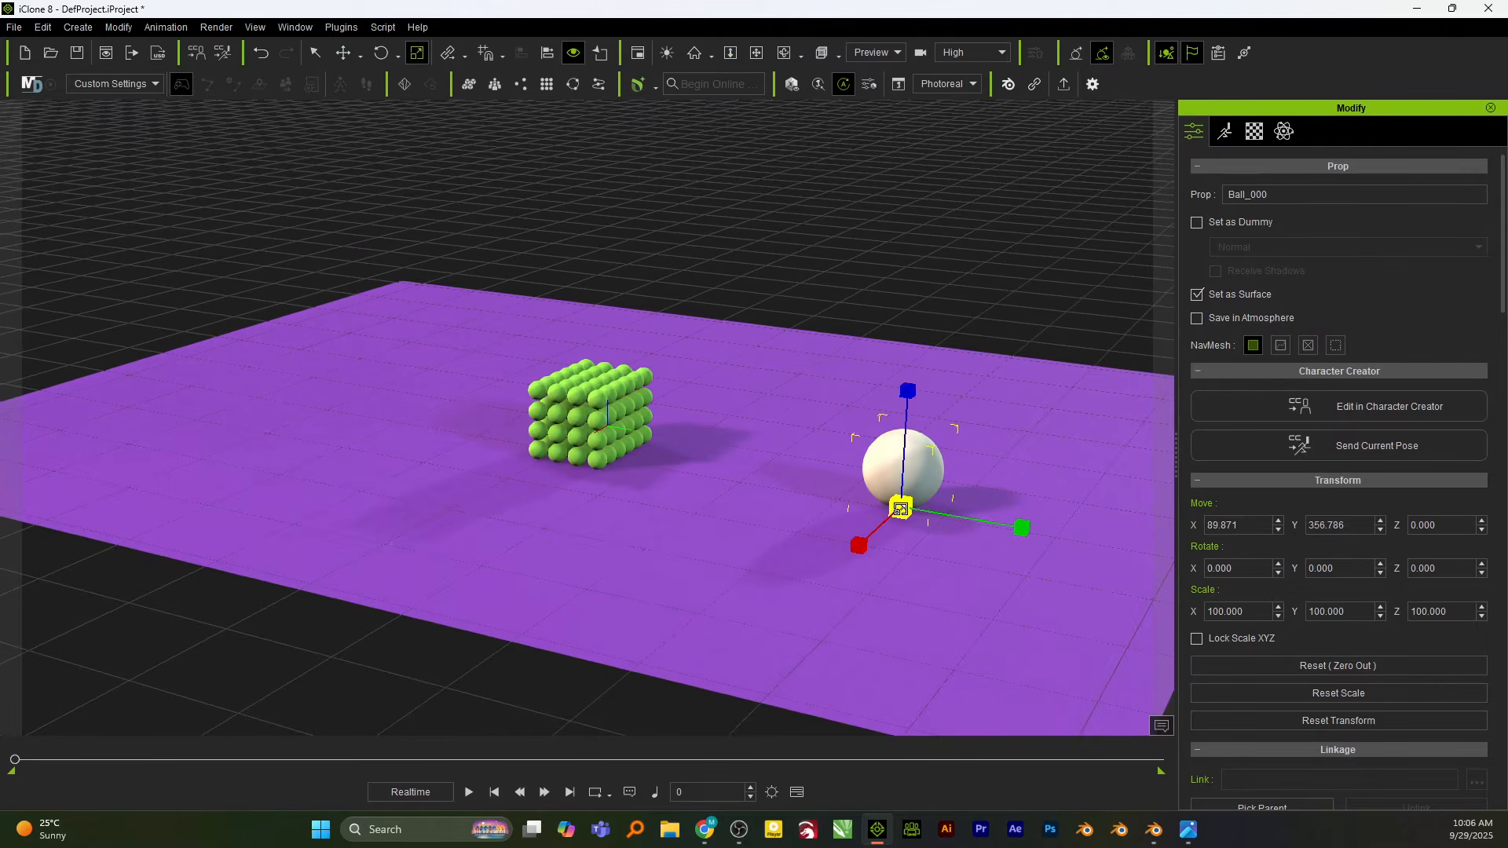
{"action": "left_click_drag", "start_coordinate": [901, 507], "coordinate": [845, 588]}
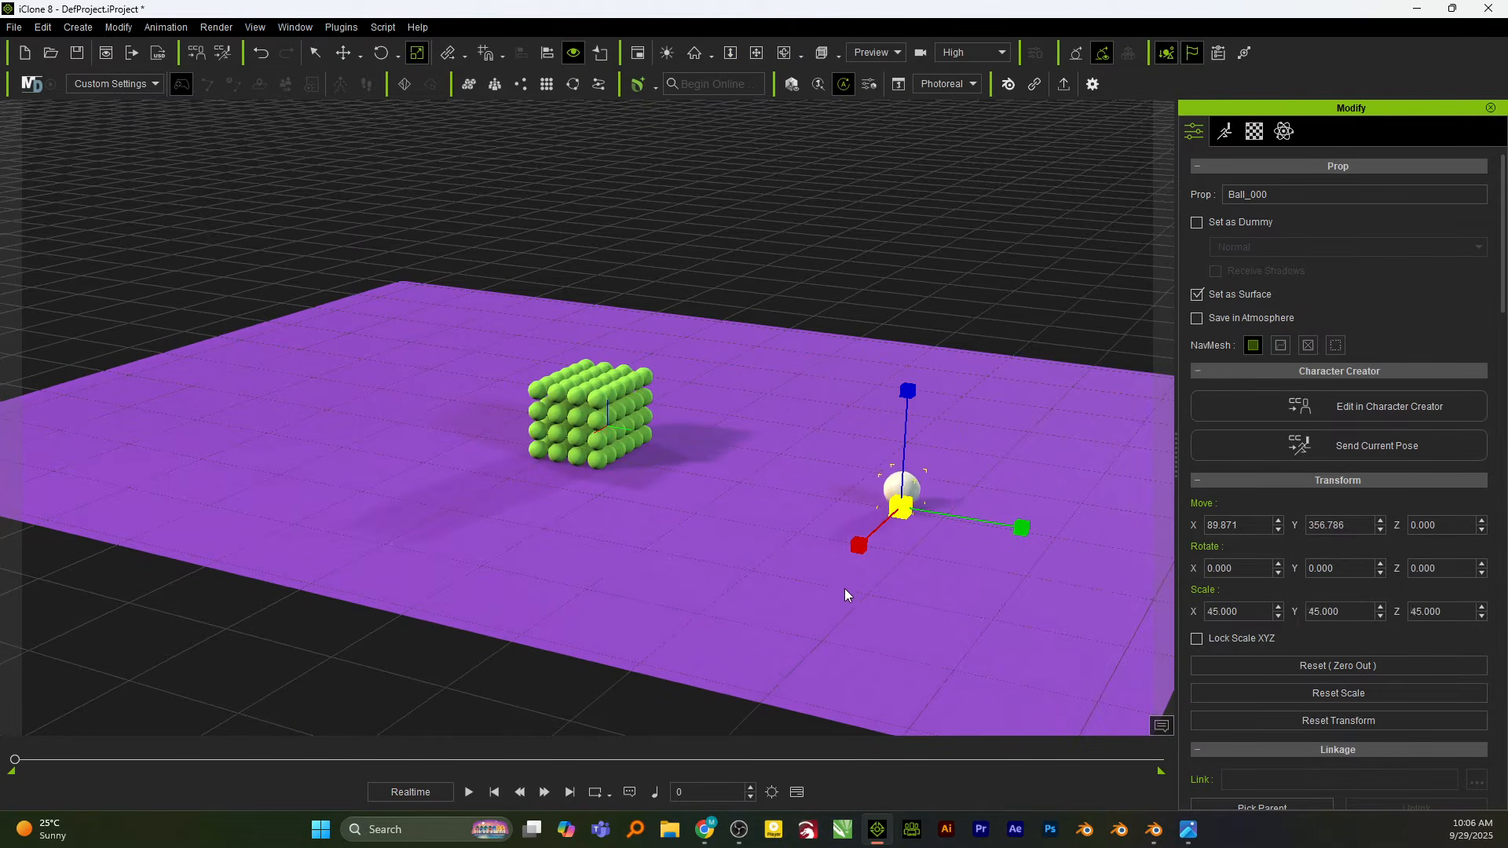
{"action": "key", "text": "w"}
{"action": "left_click_drag", "start_coordinate": [907, 401], "coordinate": [915, 373]}
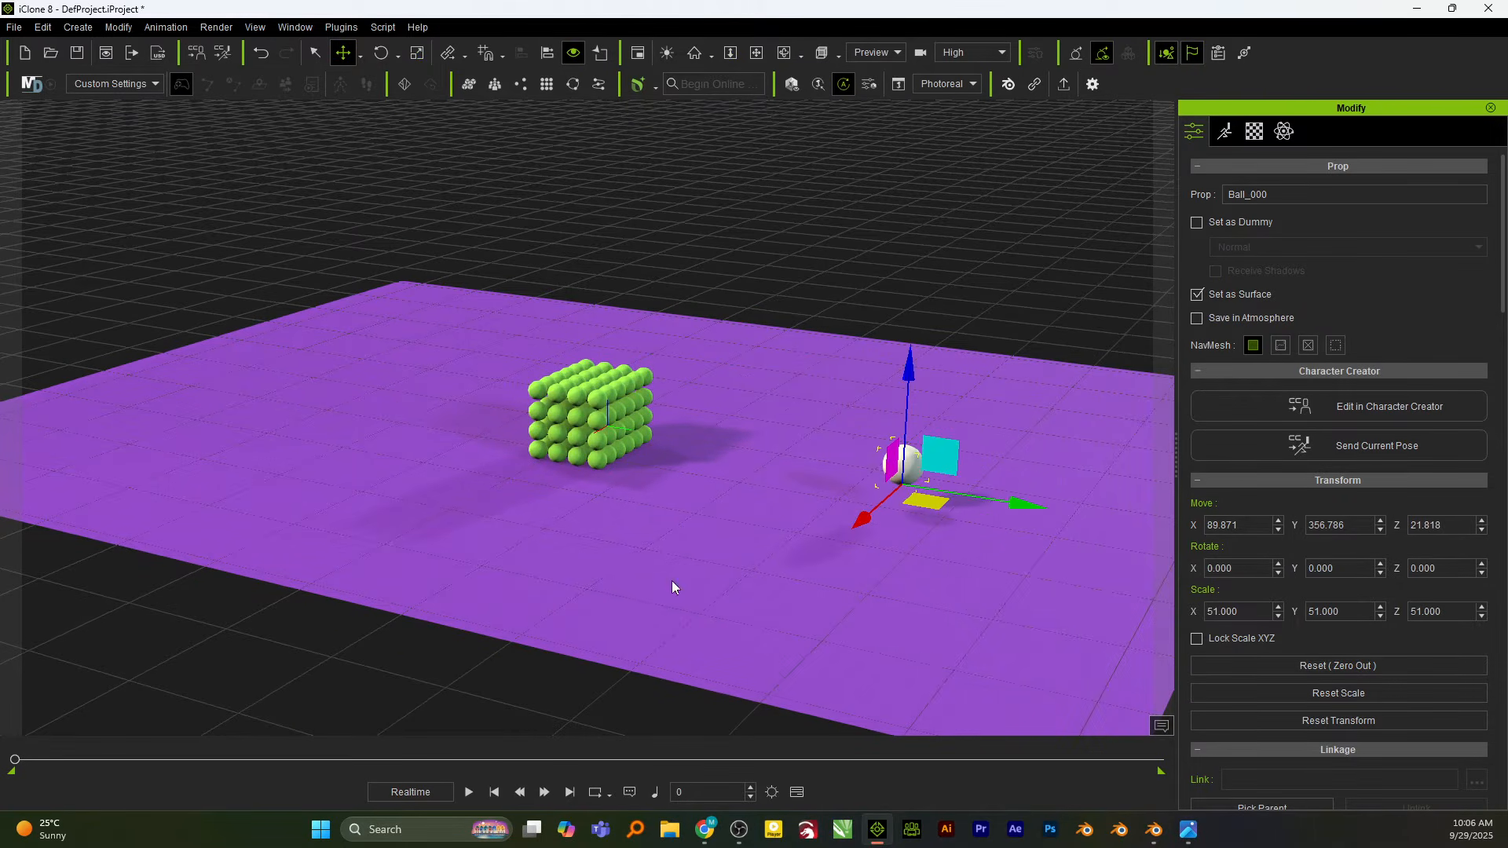
Activate physics on the white sphere as a rigid body and set its state to Kinematic.
{"action": "right_click_drag", "start_coordinate": [673, 584], "coordinate": [850, 594]}
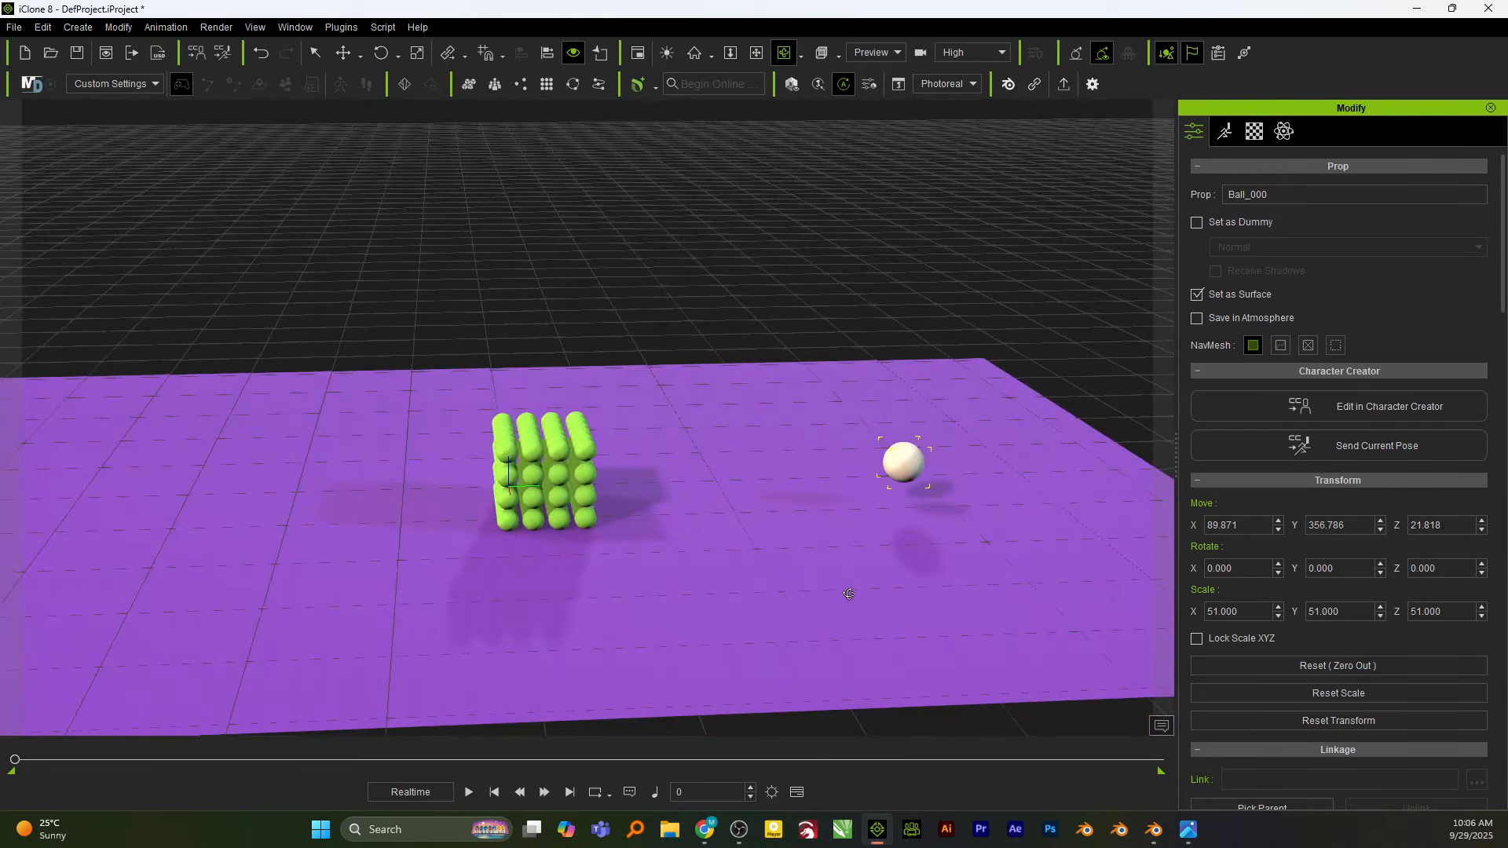
{"action": "middle_click_drag", "start_coordinate": [849, 594], "coordinate": [798, 498]}
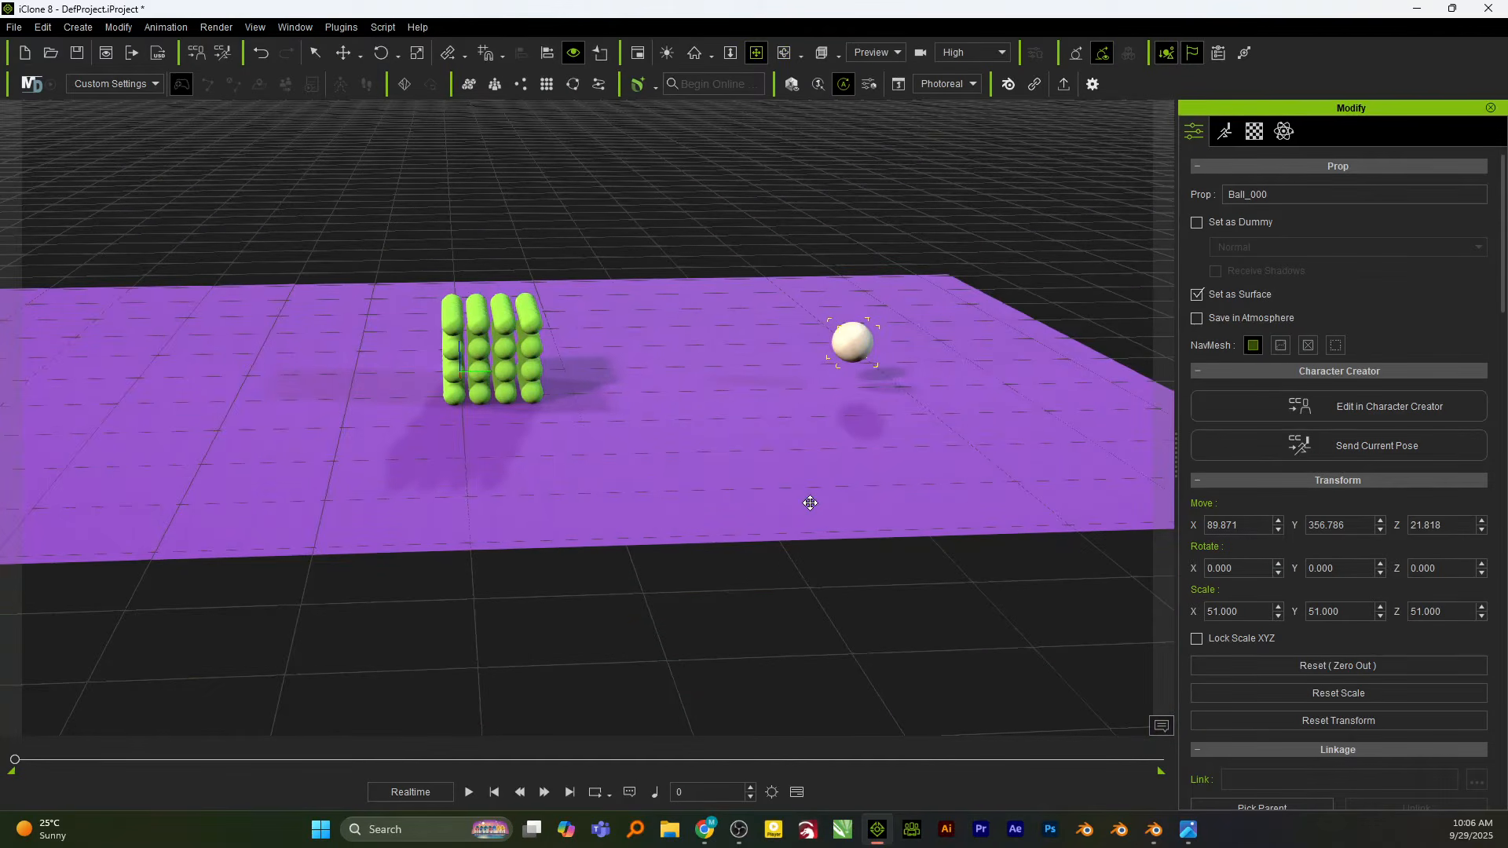
{"action": "right_click", "coordinate": [855, 342]}
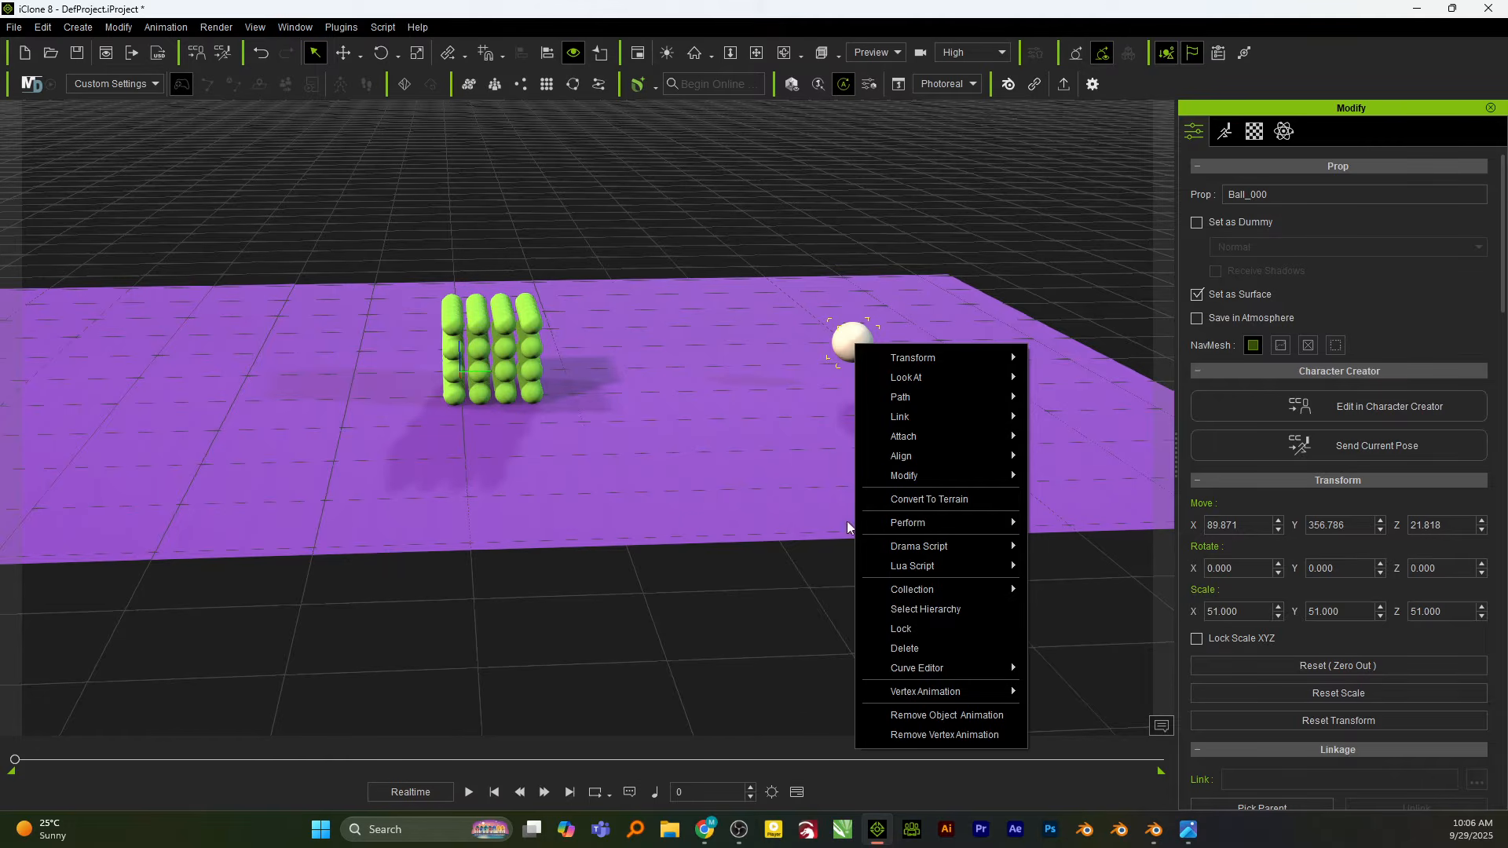
{"action": "mouse_move", "coordinate": [926, 426]}
{"action": "left_click", "coordinate": [844, 340]}
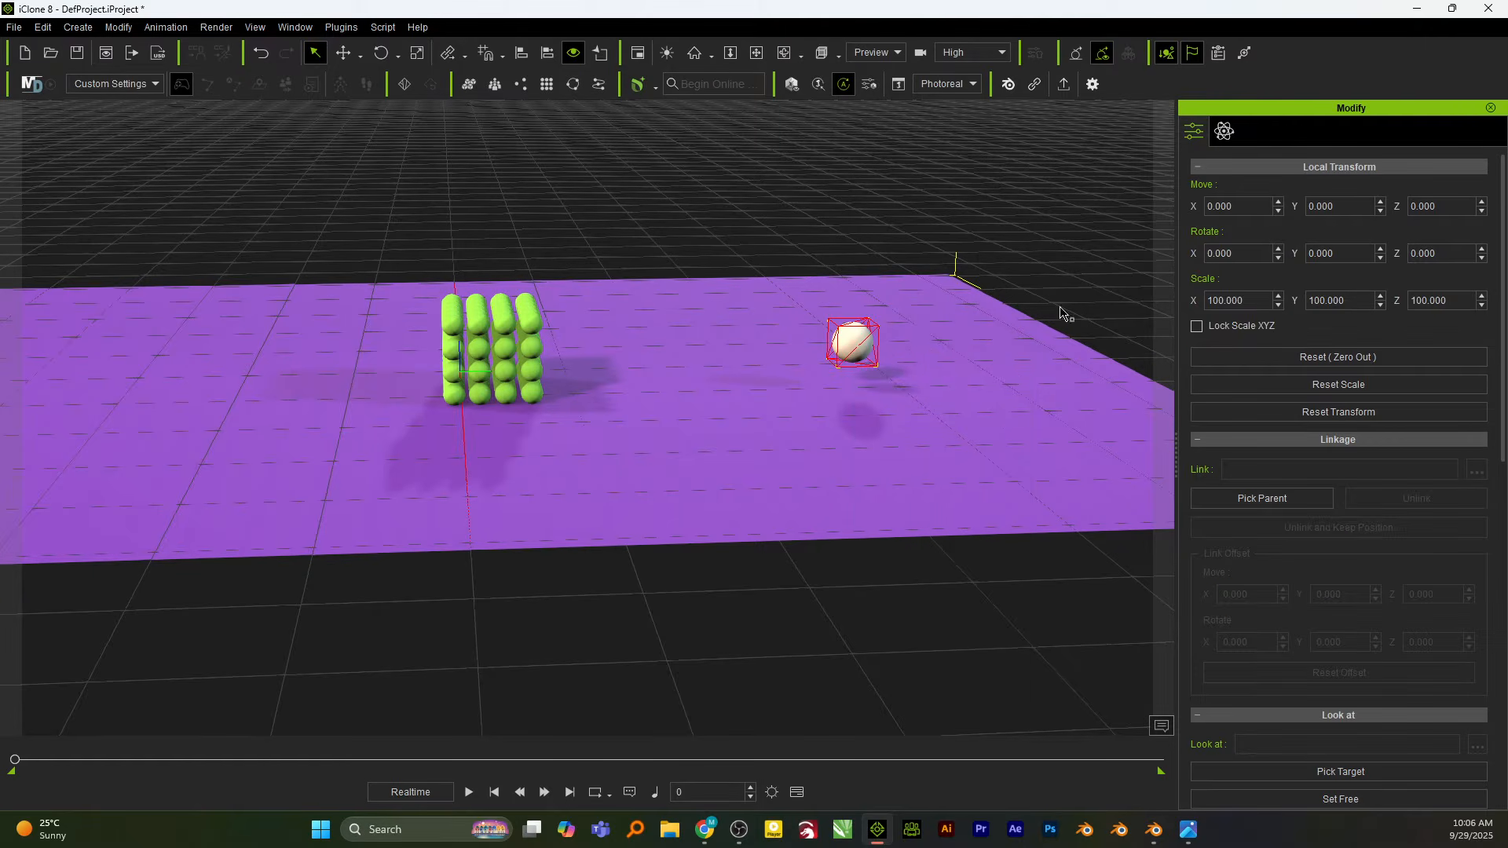
{"action": "left_click", "coordinate": [864, 345]}
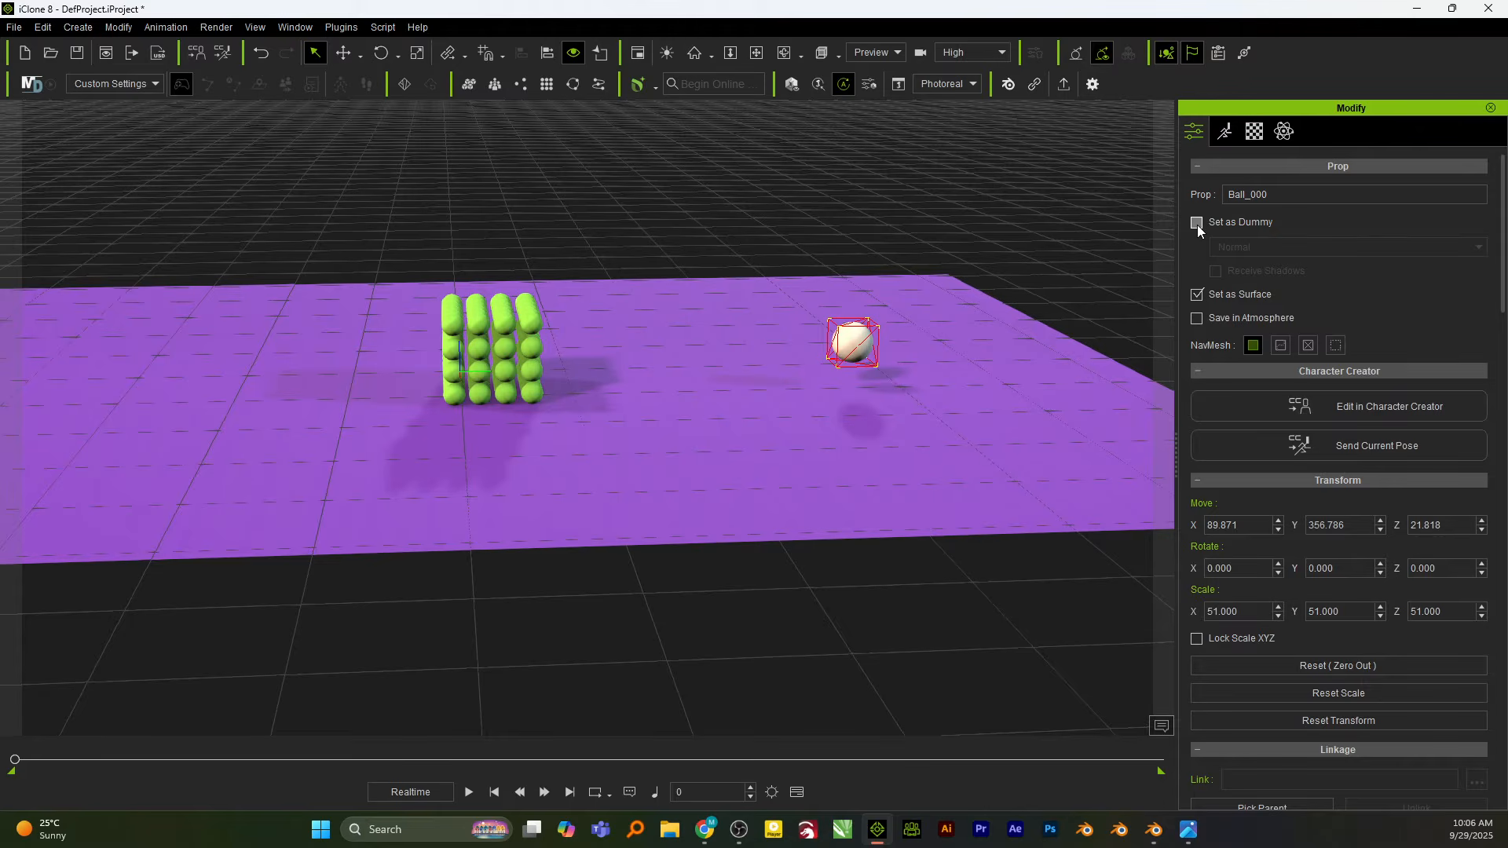
{"action": "left_click", "coordinate": [1284, 132]}
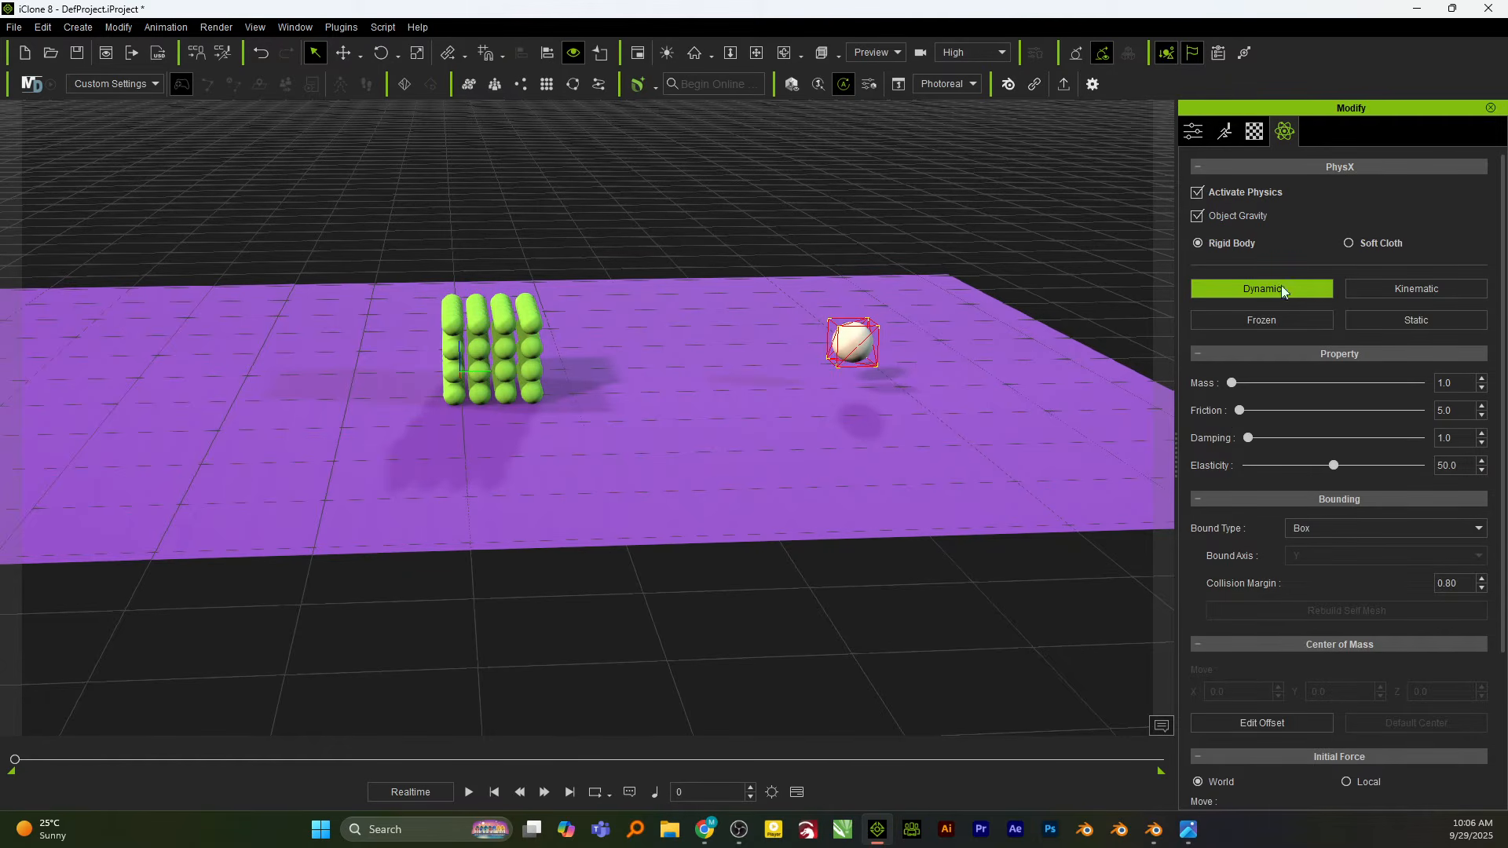
{"action": "left_click", "coordinate": [1368, 292]}
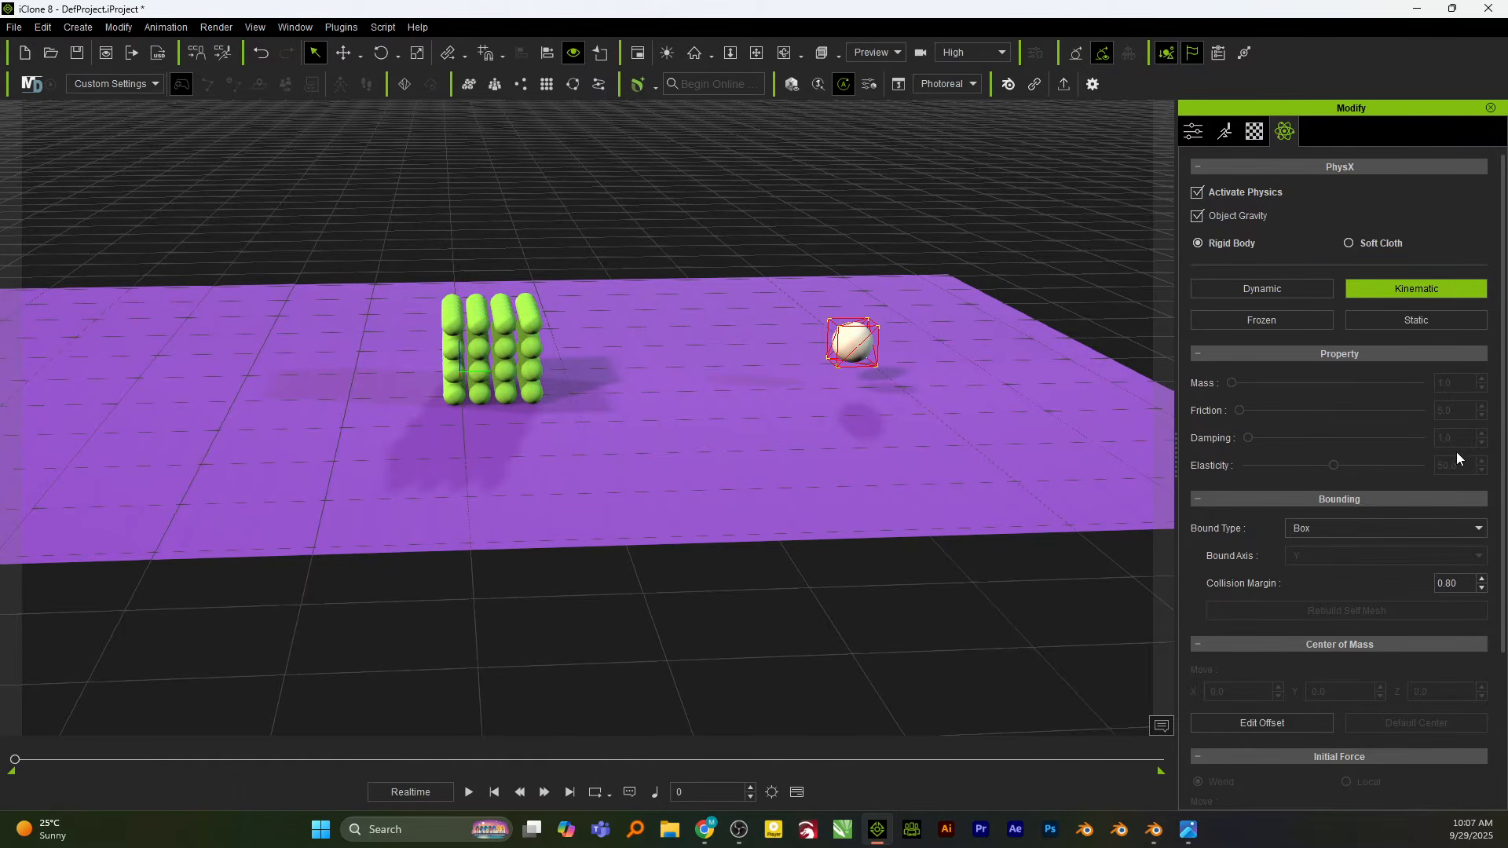
Set the white sphere's collision bound type to Sphere.
{"action": "left_click", "coordinate": [1339, 530]}
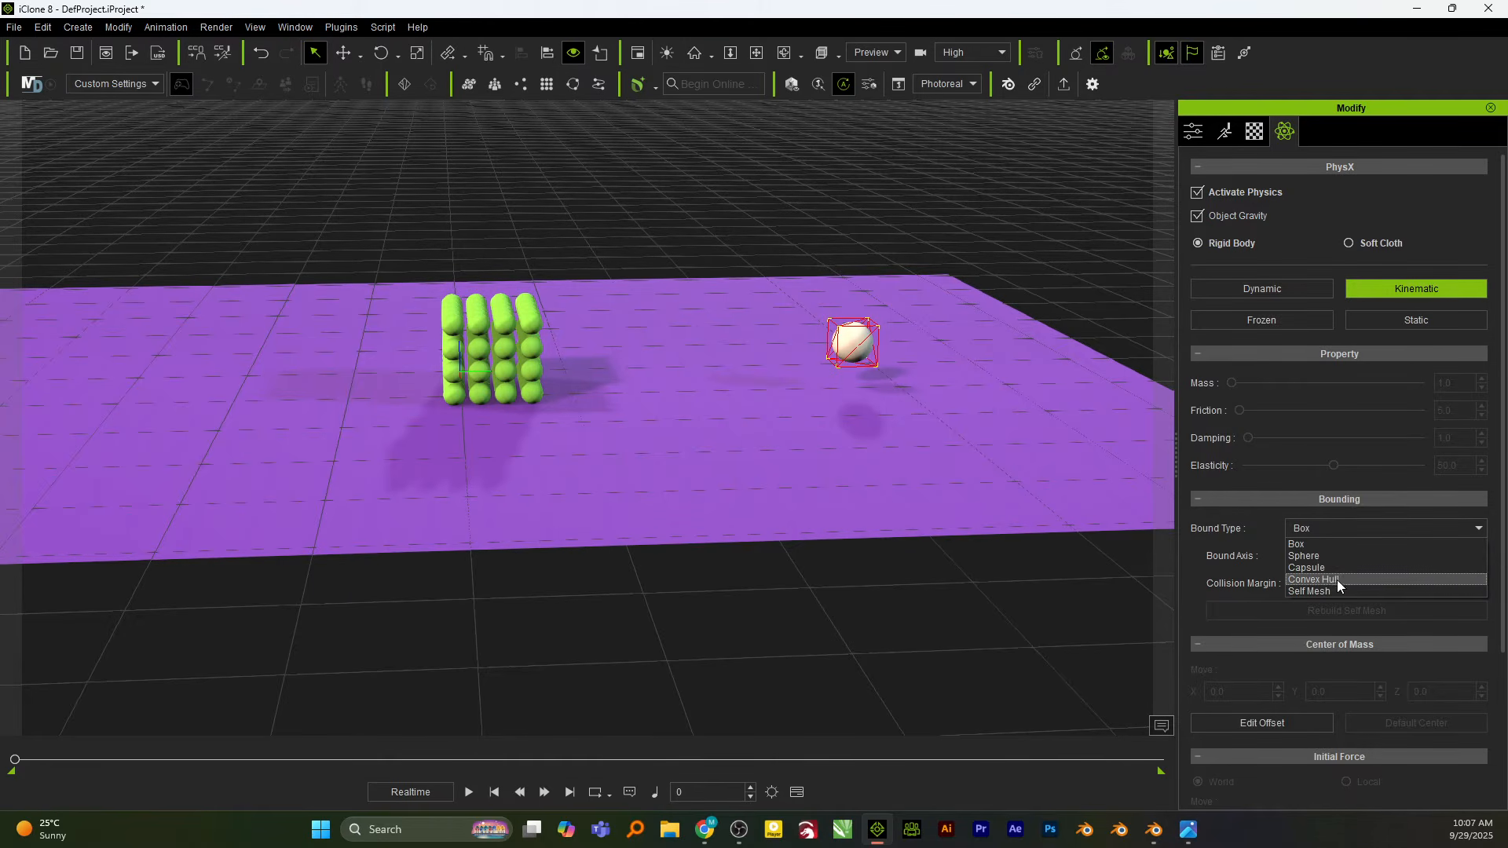
{"action": "left_click", "coordinate": [1335, 557]}
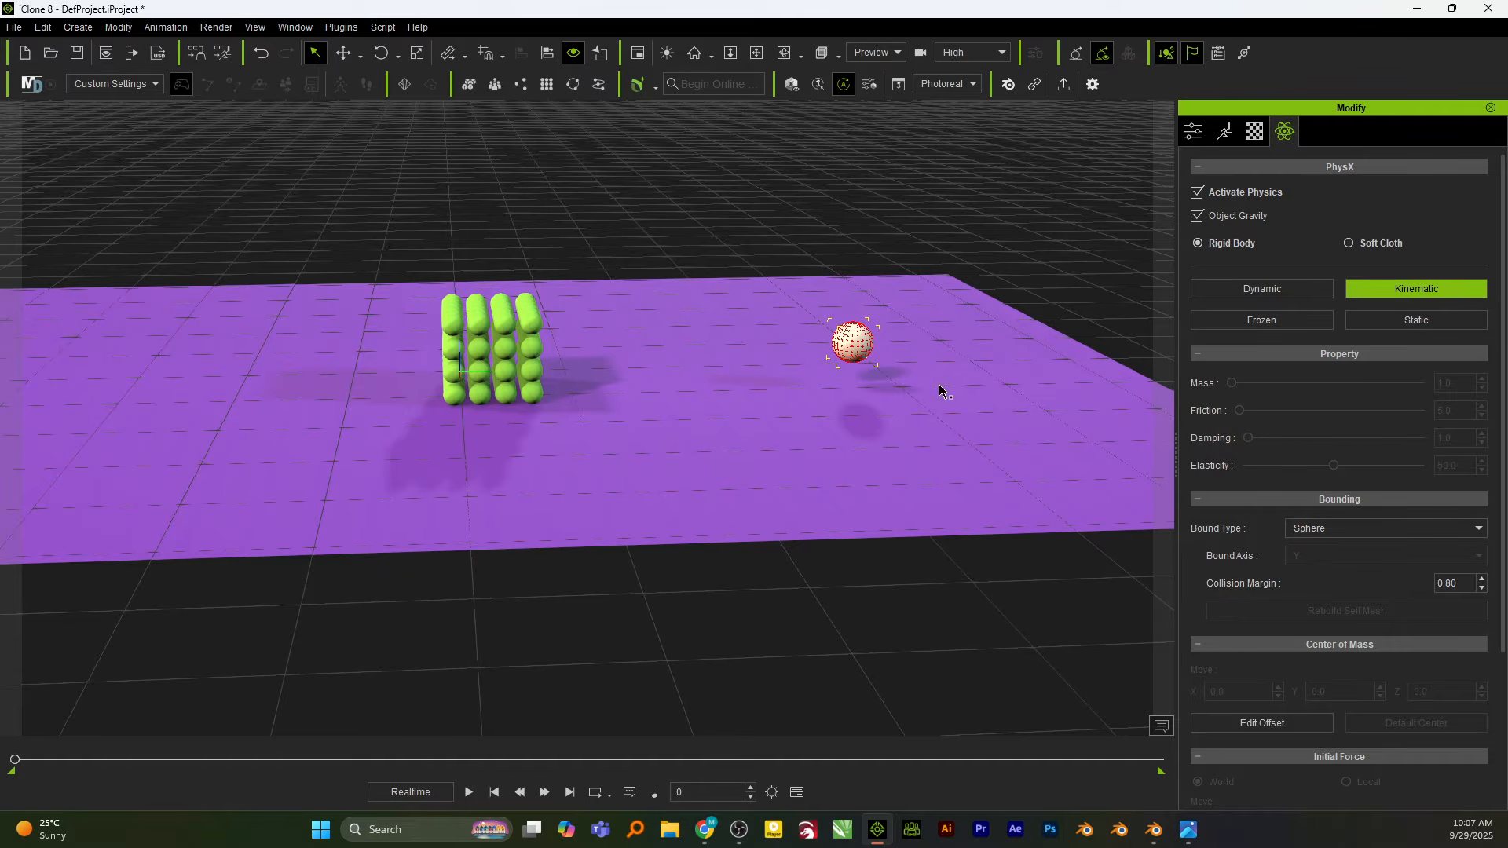
{"action": "left_click", "coordinate": [1356, 530]}
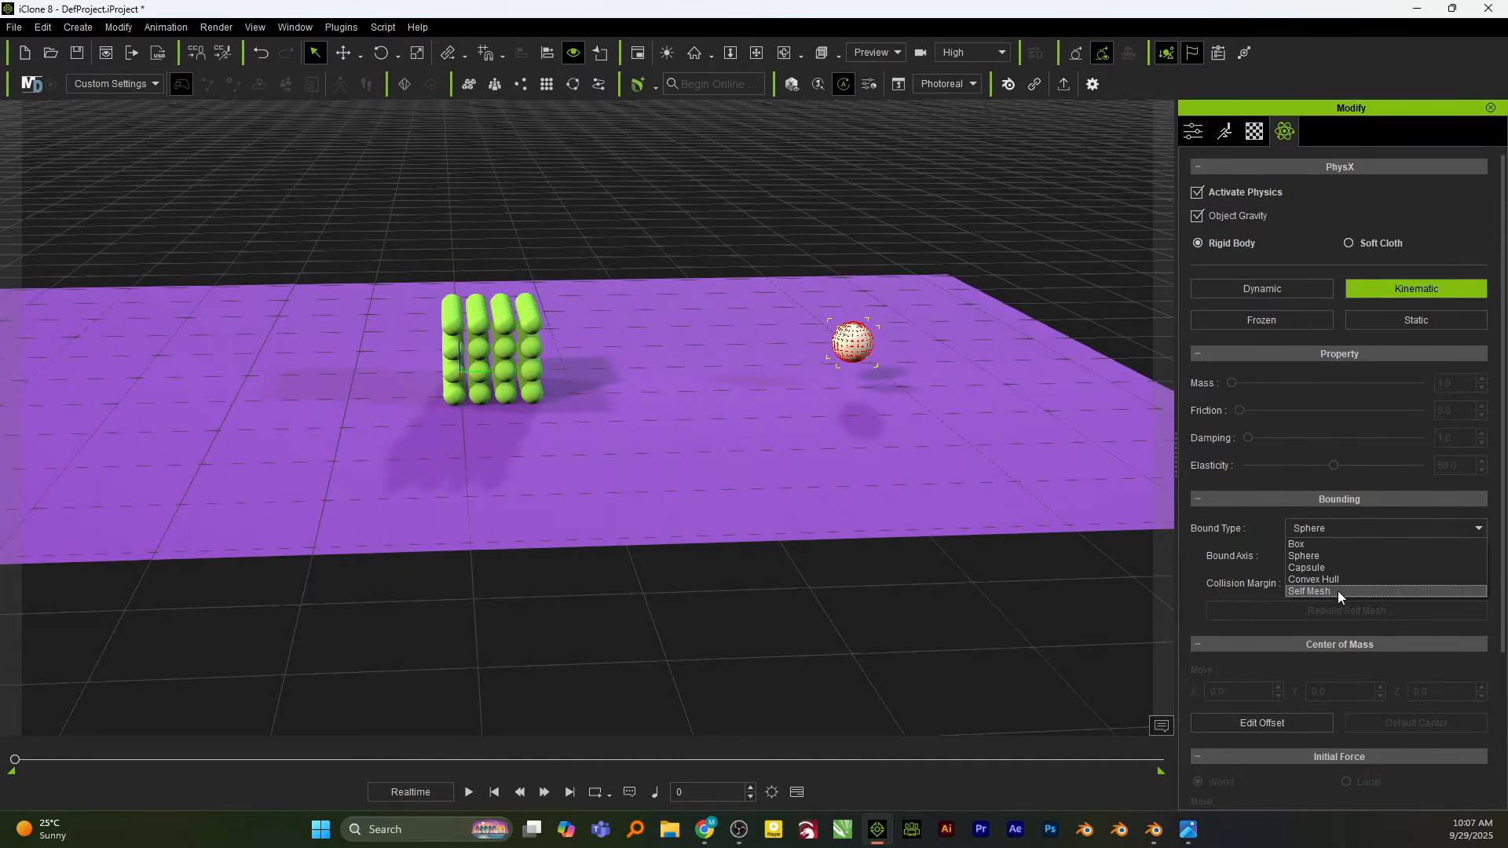
{"action": "left_click", "coordinate": [1237, 532]}
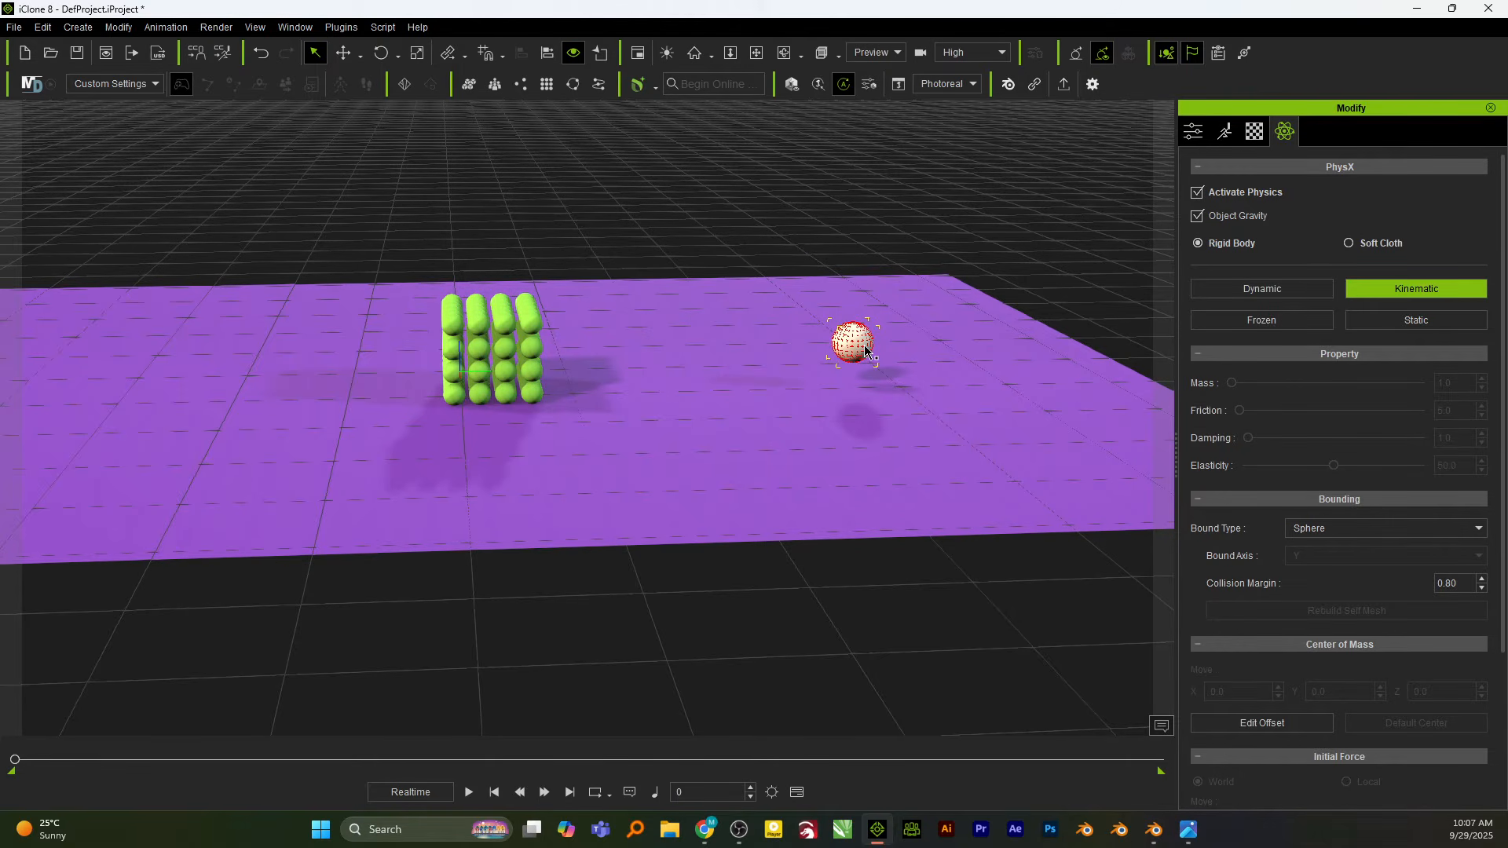
Select all the green spheres from Ball_0 to Ball_95 in the scene list and activate physics on them.
{"action": "left_click", "coordinate": [451, 327]}
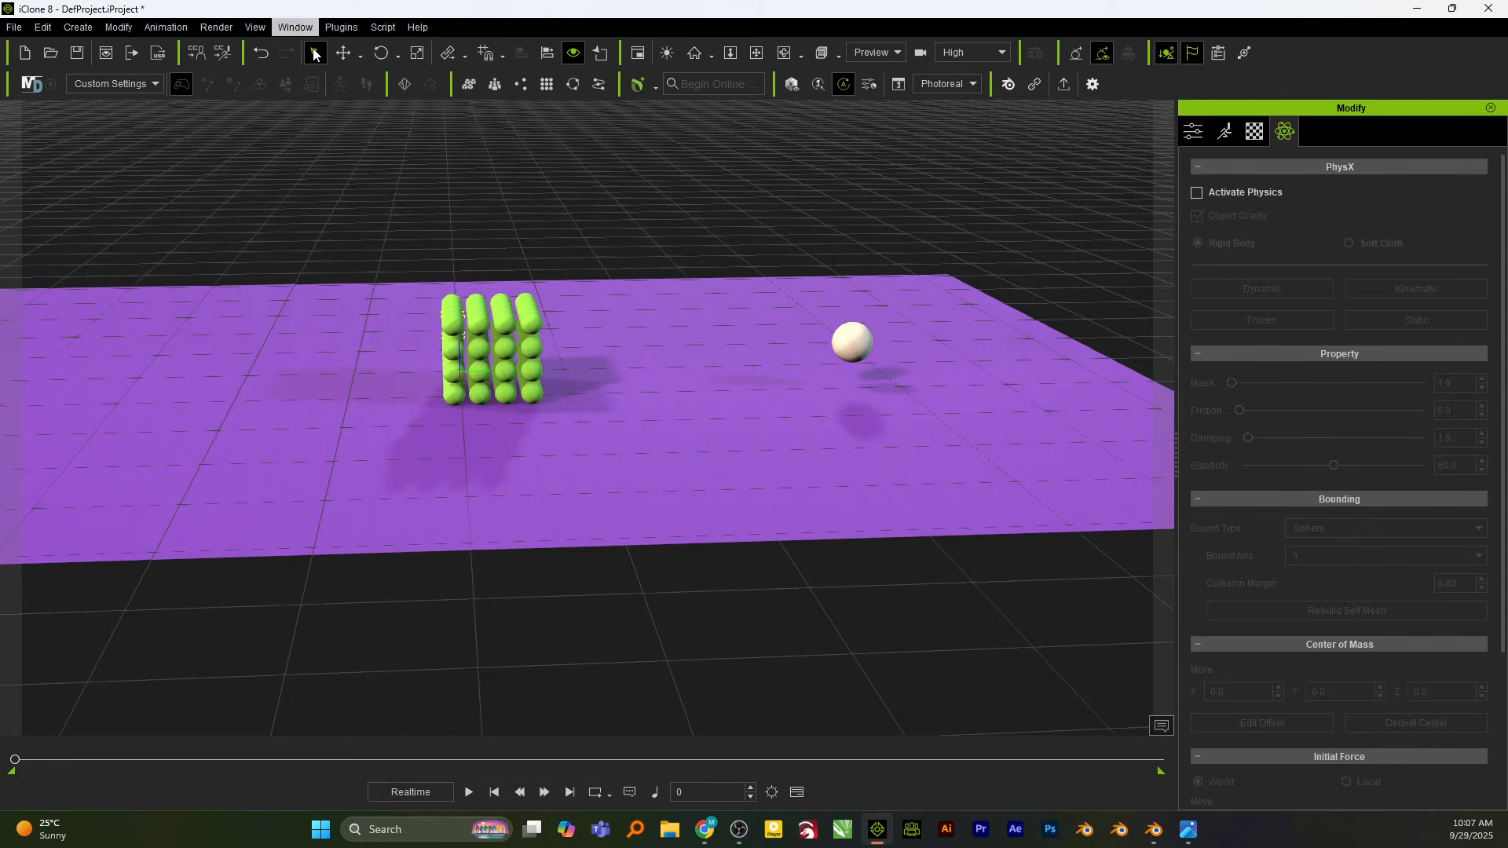
{"action": "left_click_drag", "start_coordinate": [0, 0], "coordinate": [311, 151]}
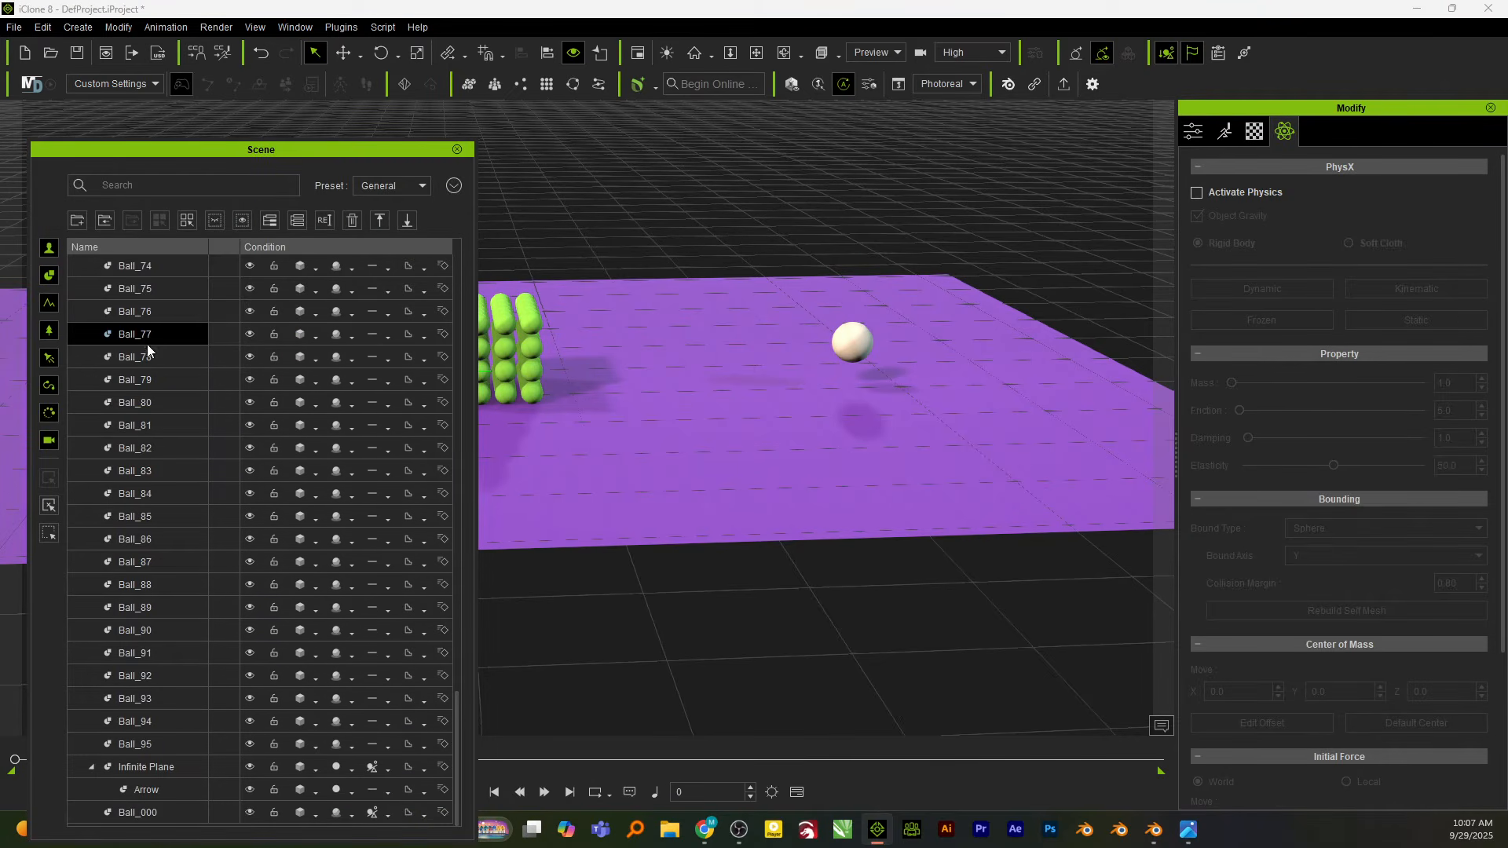
{"action": "left_click", "coordinate": [154, 379], "text": "ctrl"}
{"action": "scroll", "coordinate": [157, 360], "scroll_direction": "up", "scroll_amount": 20}
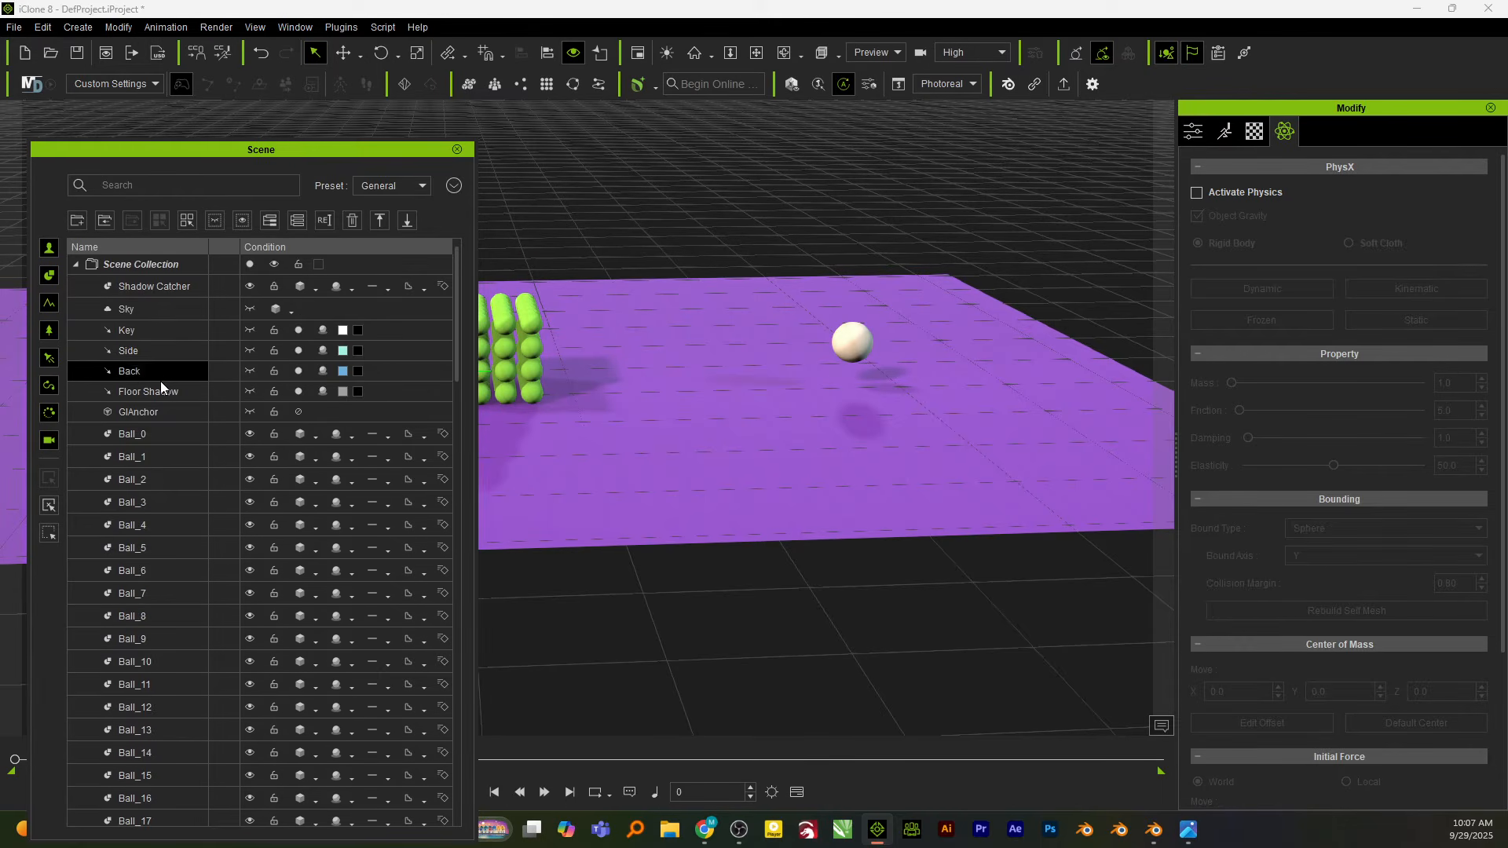
{"action": "left_click", "coordinate": [156, 437]}
{"action": "scroll", "coordinate": [158, 498], "scroll_direction": "down", "scroll_amount": 15}
{"action": "scroll", "coordinate": [162, 526], "scroll_direction": "down", "scroll_amount": 12}
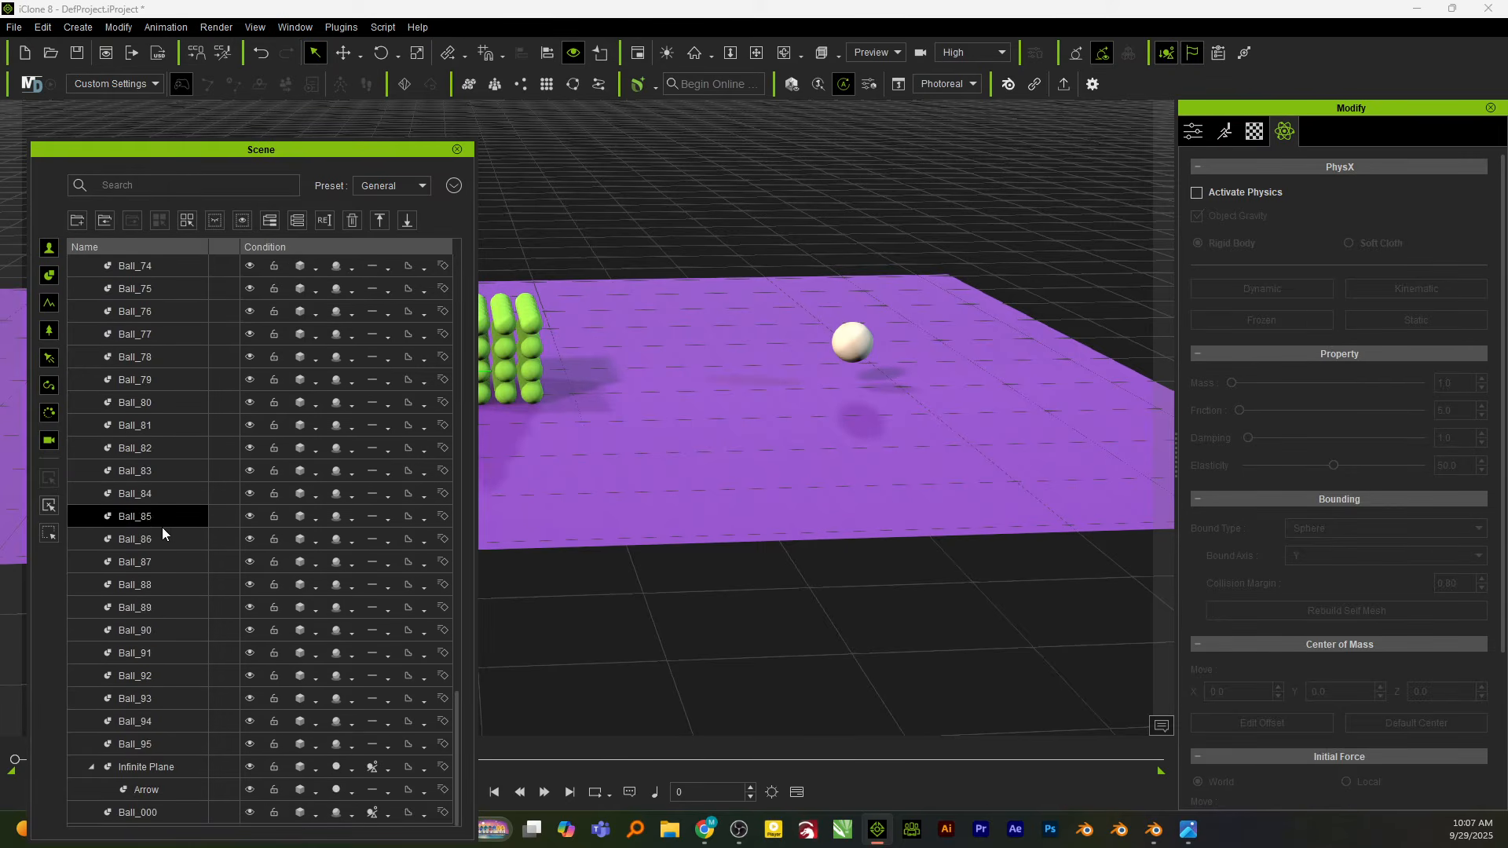
{"action": "left_click", "coordinate": [148, 744], "text": "shift"}
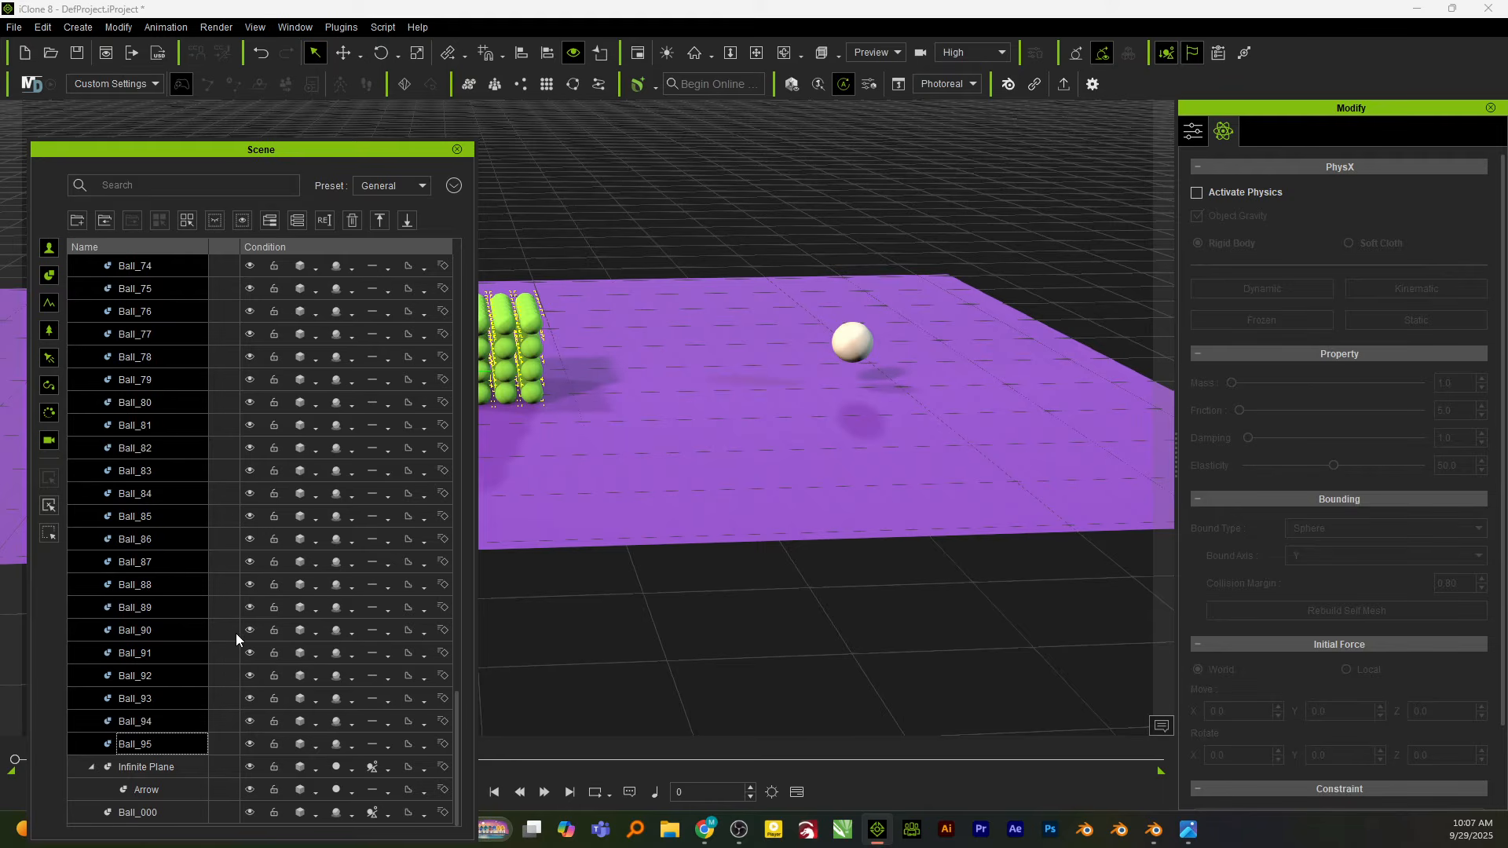
{"action": "scroll", "coordinate": [232, 629], "scroll_direction": "up", "scroll_amount": 2}
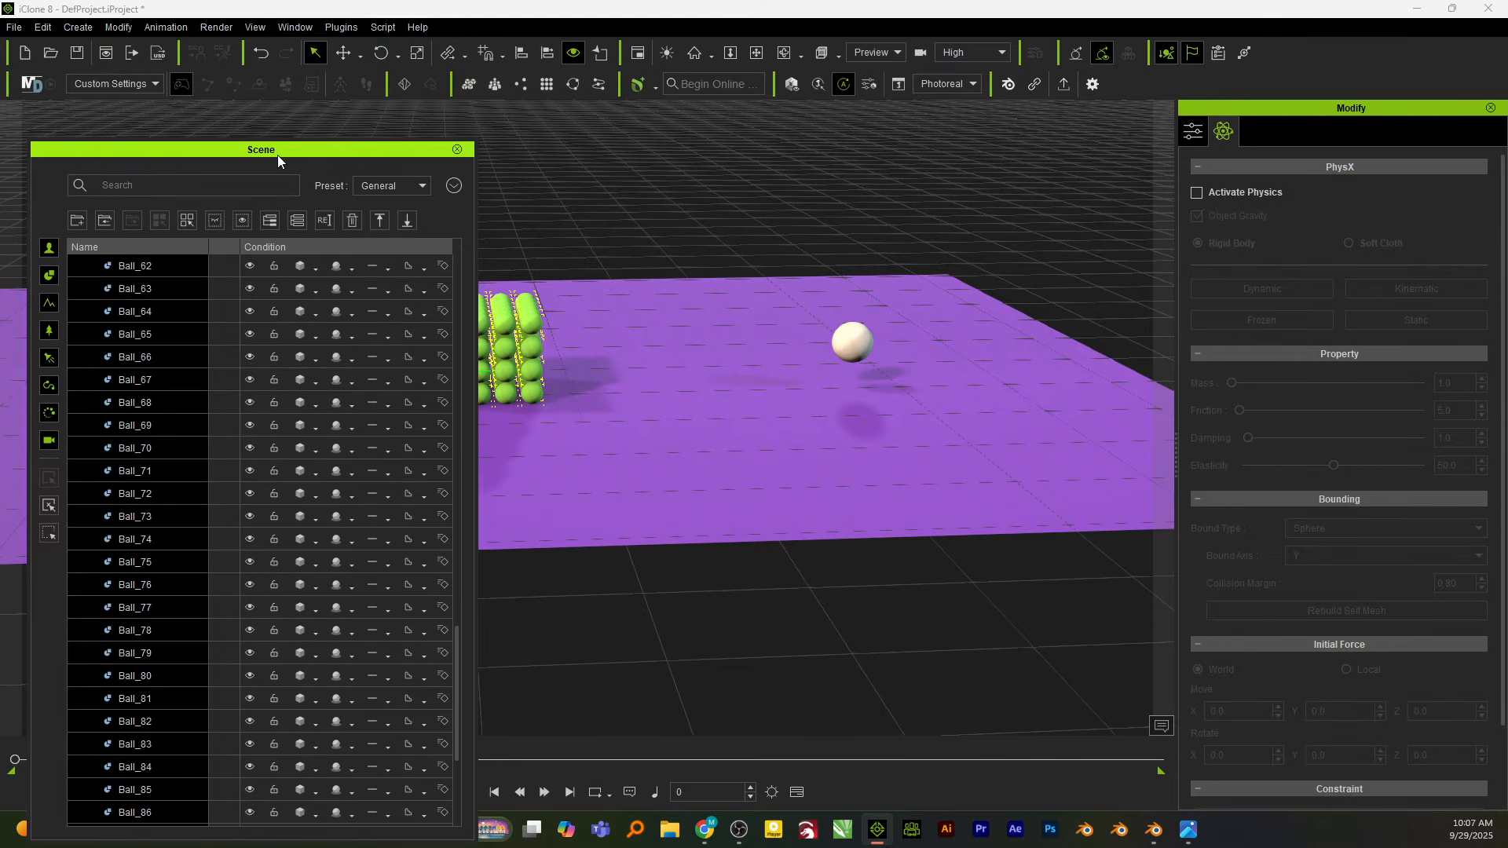
{"action": "left_click_drag", "start_coordinate": [276, 154], "coordinate": [0, 213]}
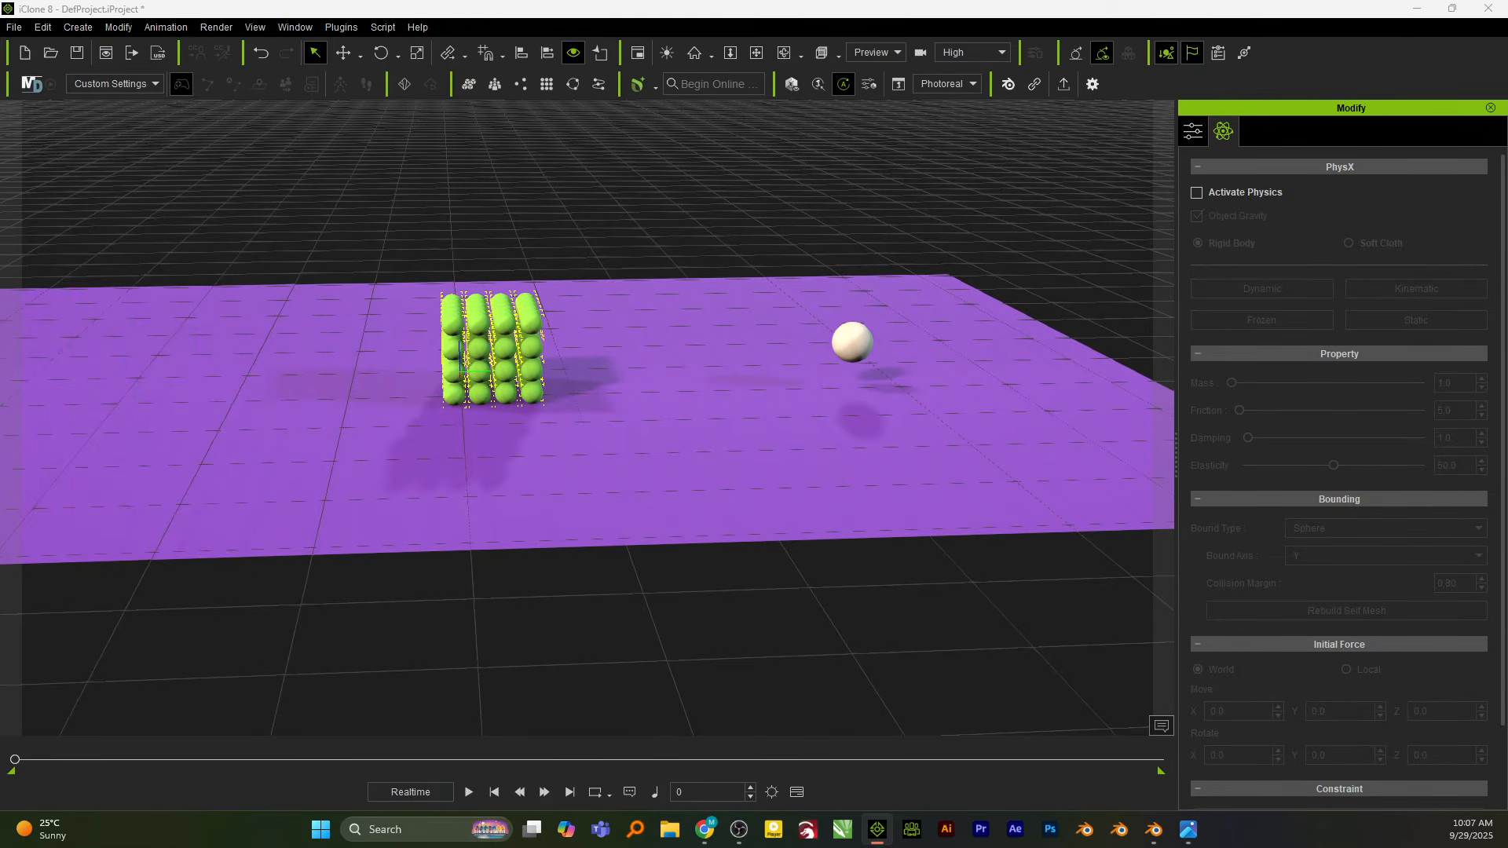
{"action": "left_click", "coordinate": [1199, 193]}
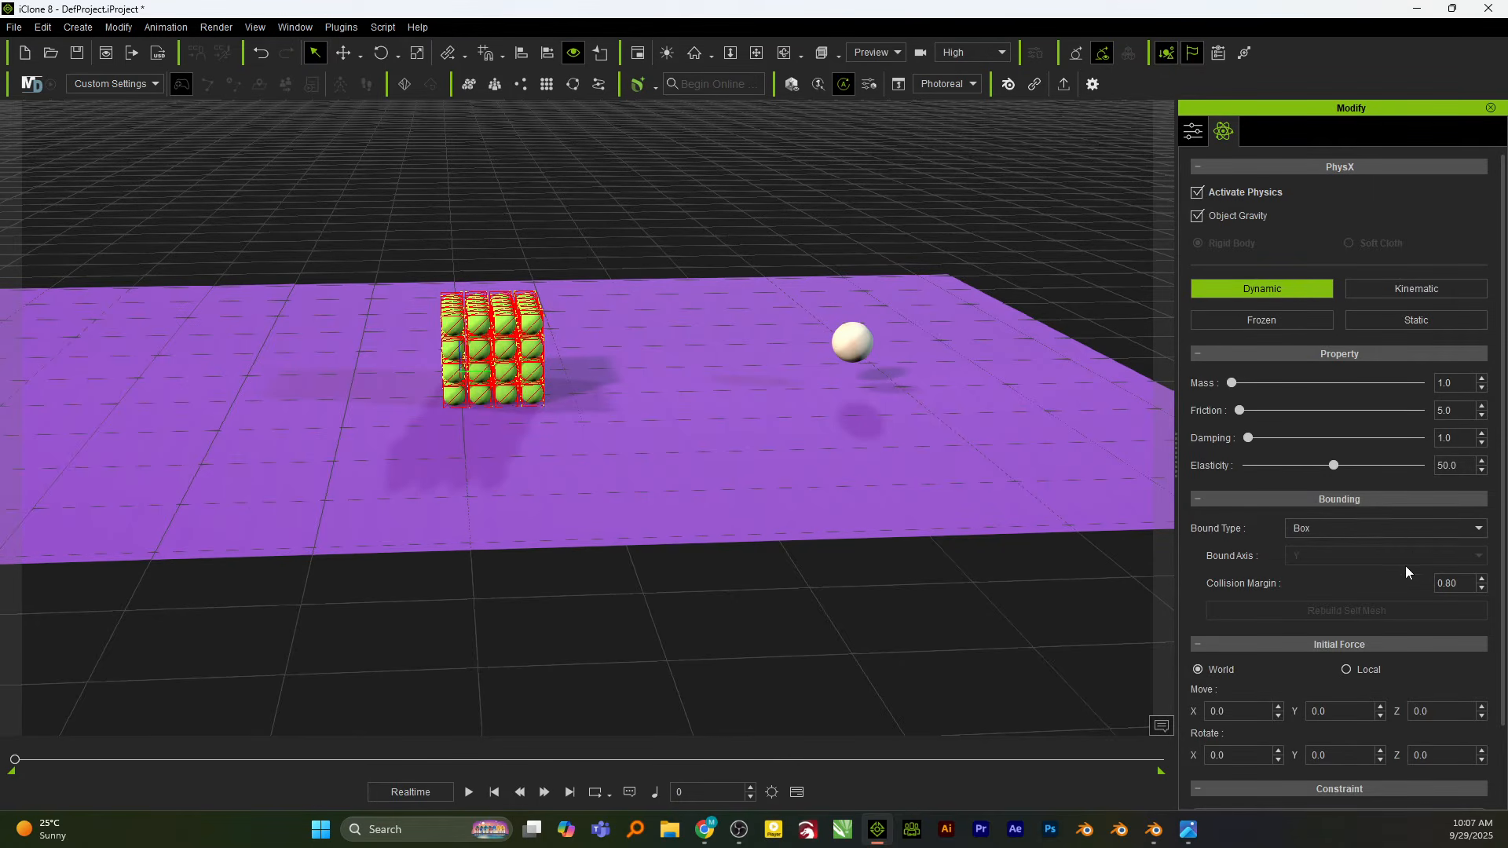
Set the green spheres' bound type to Sphere and their physics state to Kinematic.
{"action": "left_click", "coordinate": [1366, 539]}
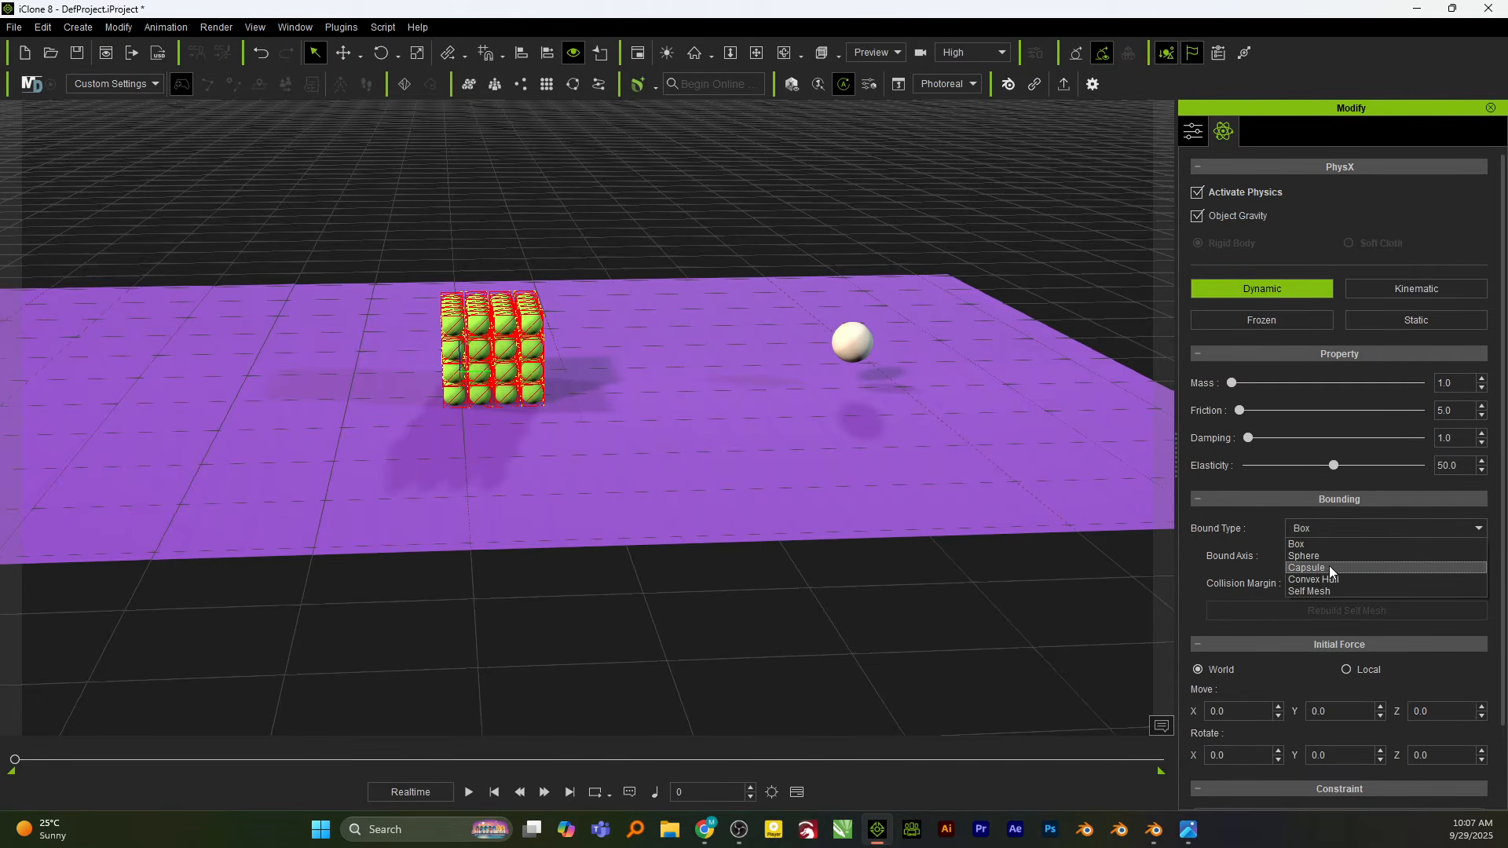
{"action": "left_click", "coordinate": [1311, 557]}
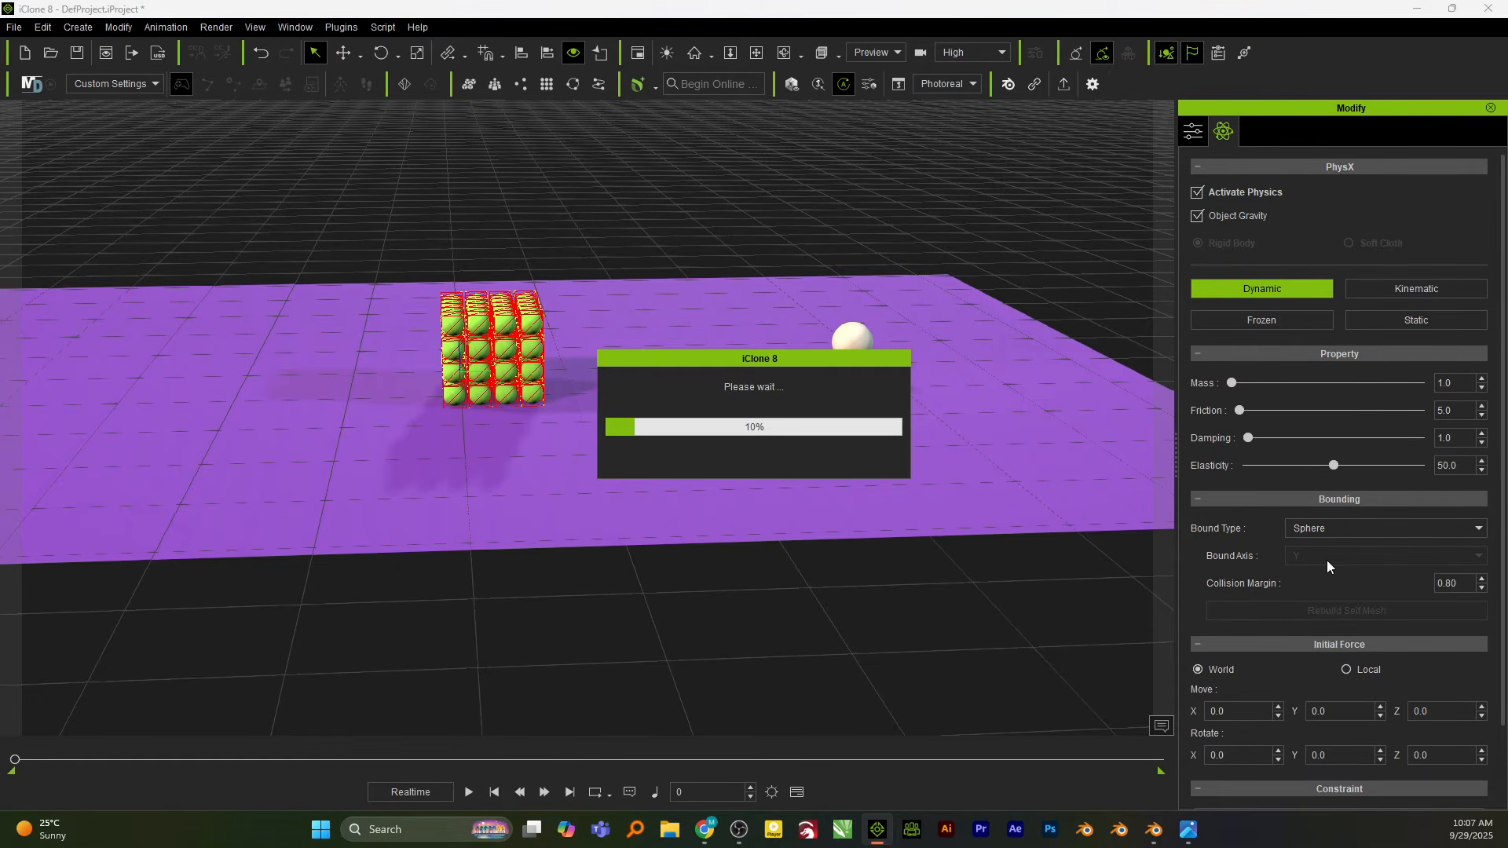
{"action": "left_click", "coordinate": [1375, 288]}
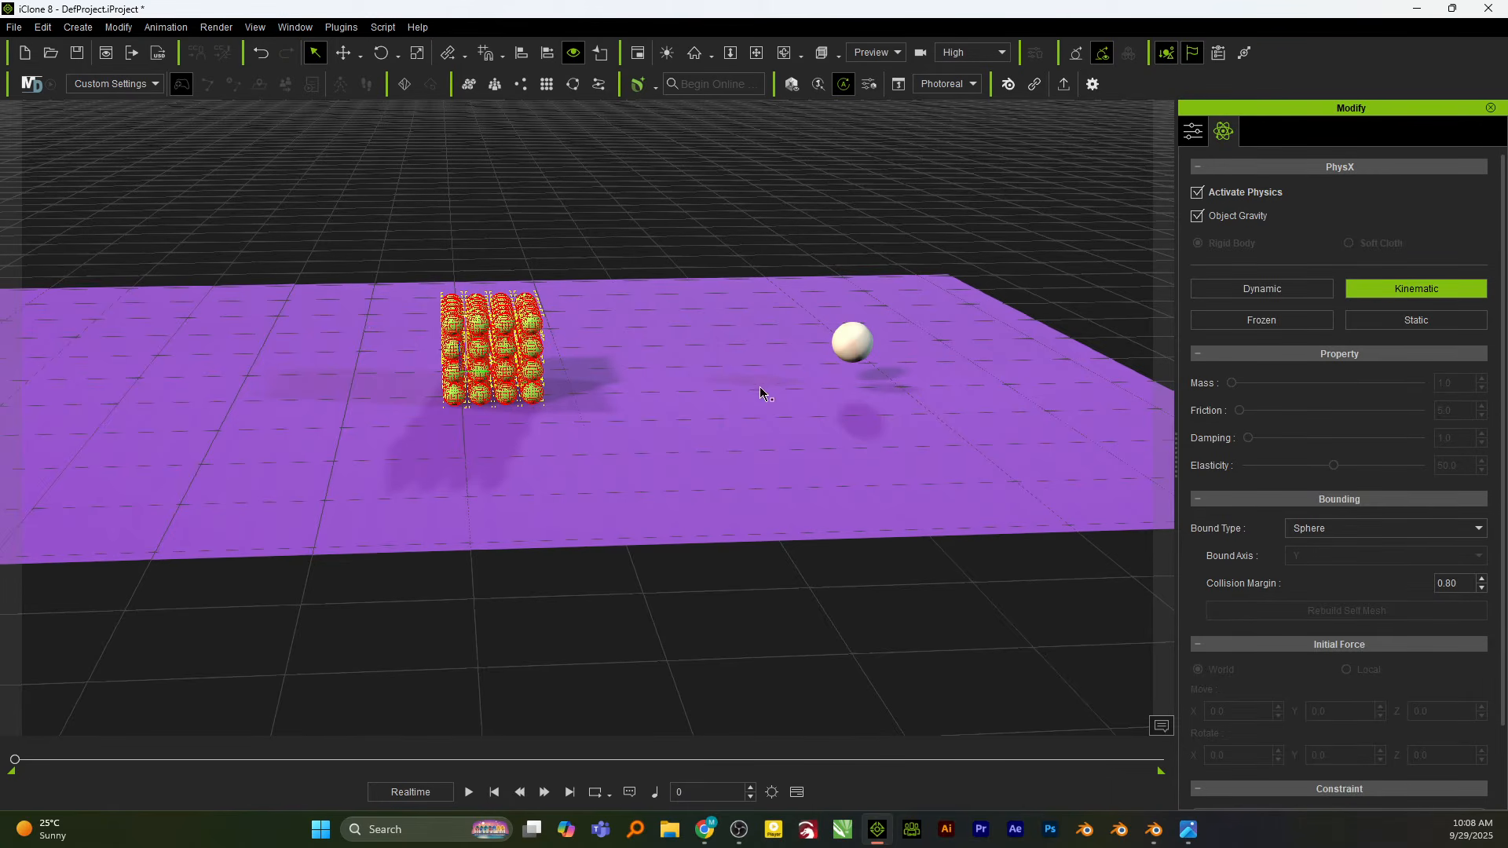
Animate the white sphere by moving it along the Y axis past the green block at frame 322, and return to frame 0.
{"action": "left_click", "coordinate": [845, 355]}
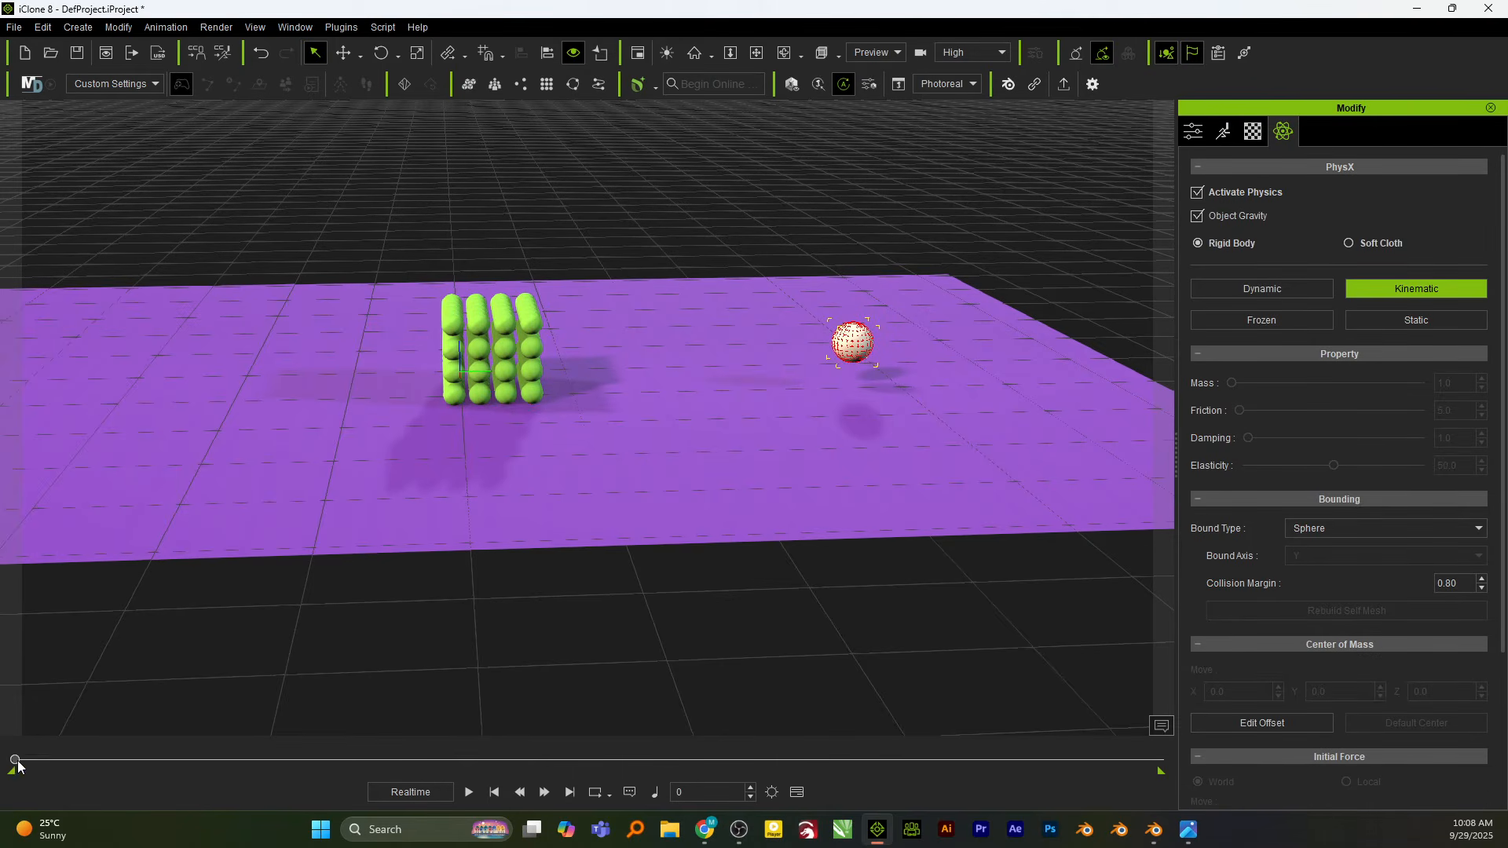
{"action": "left_click_drag", "start_coordinate": [15, 760], "coordinate": [220, 778]}
{"action": "key", "text": "w"}
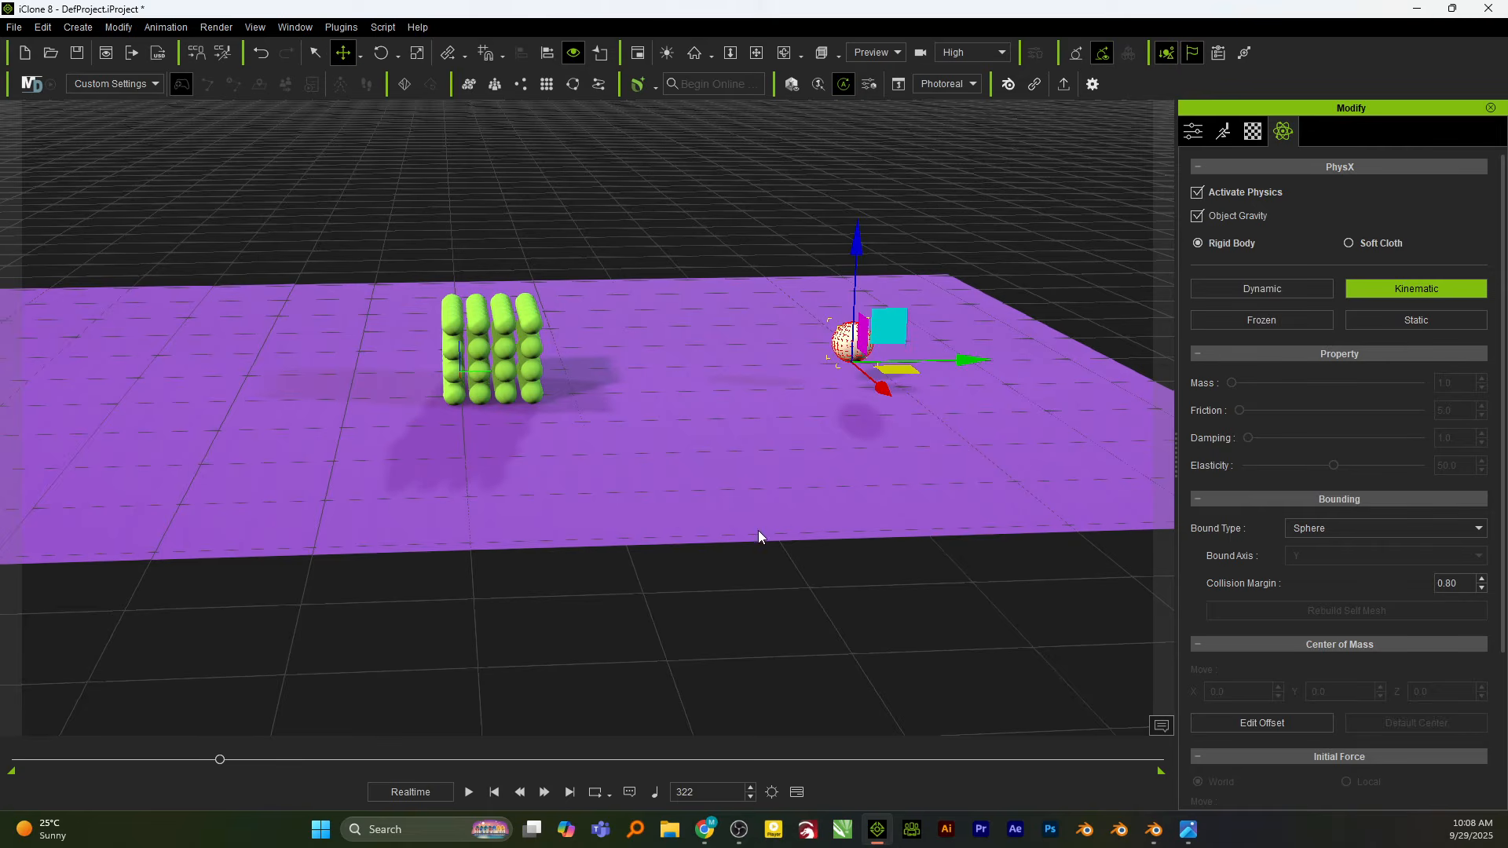
{"action": "left_click_drag", "start_coordinate": [967, 359], "coordinate": [324, 420]}
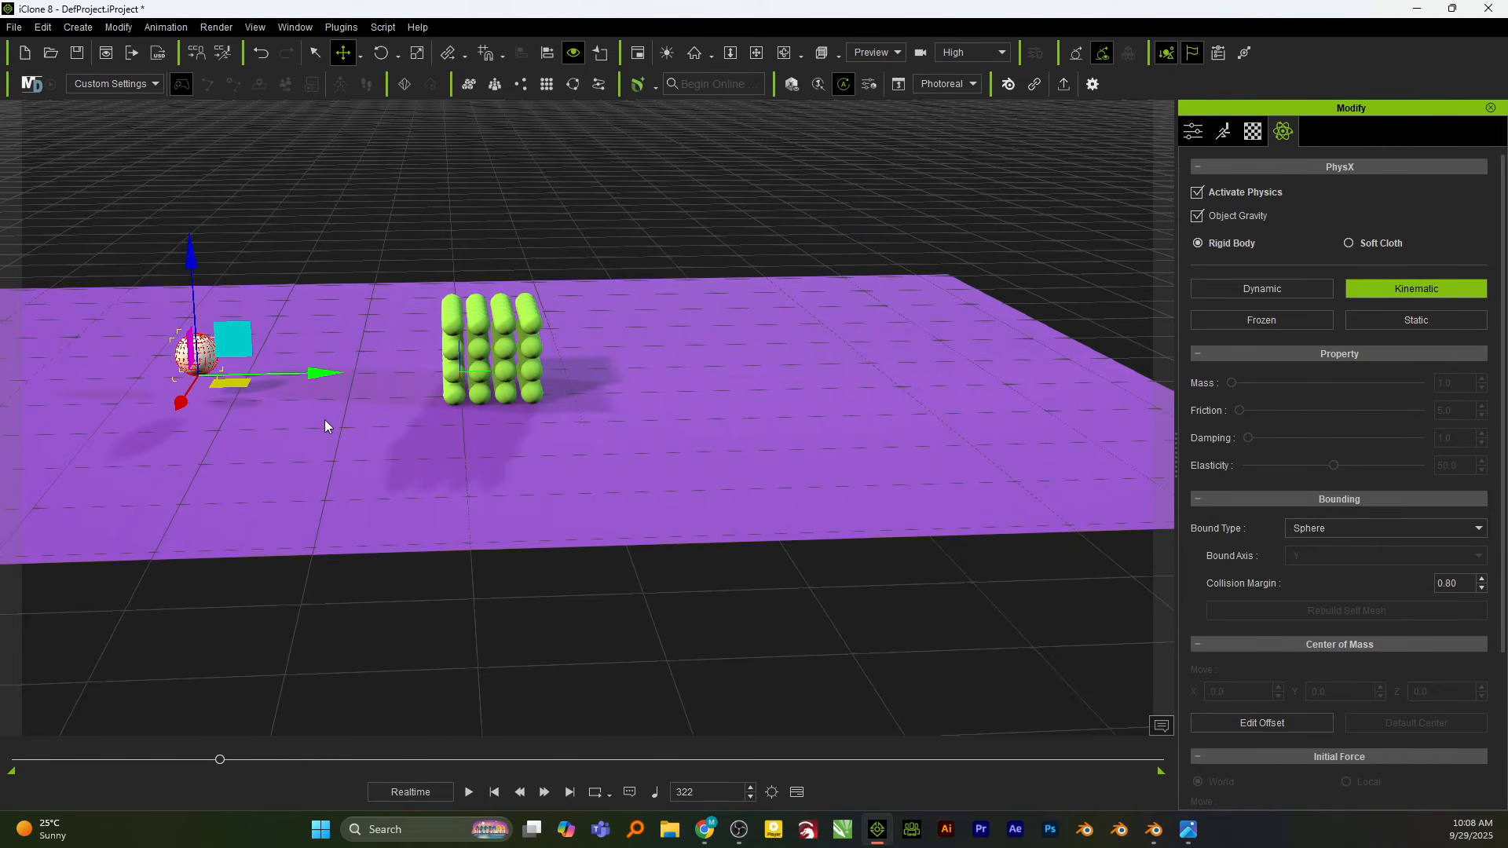
{"action": "left_click_drag", "start_coordinate": [220, 759], "coordinate": [11, 768]}
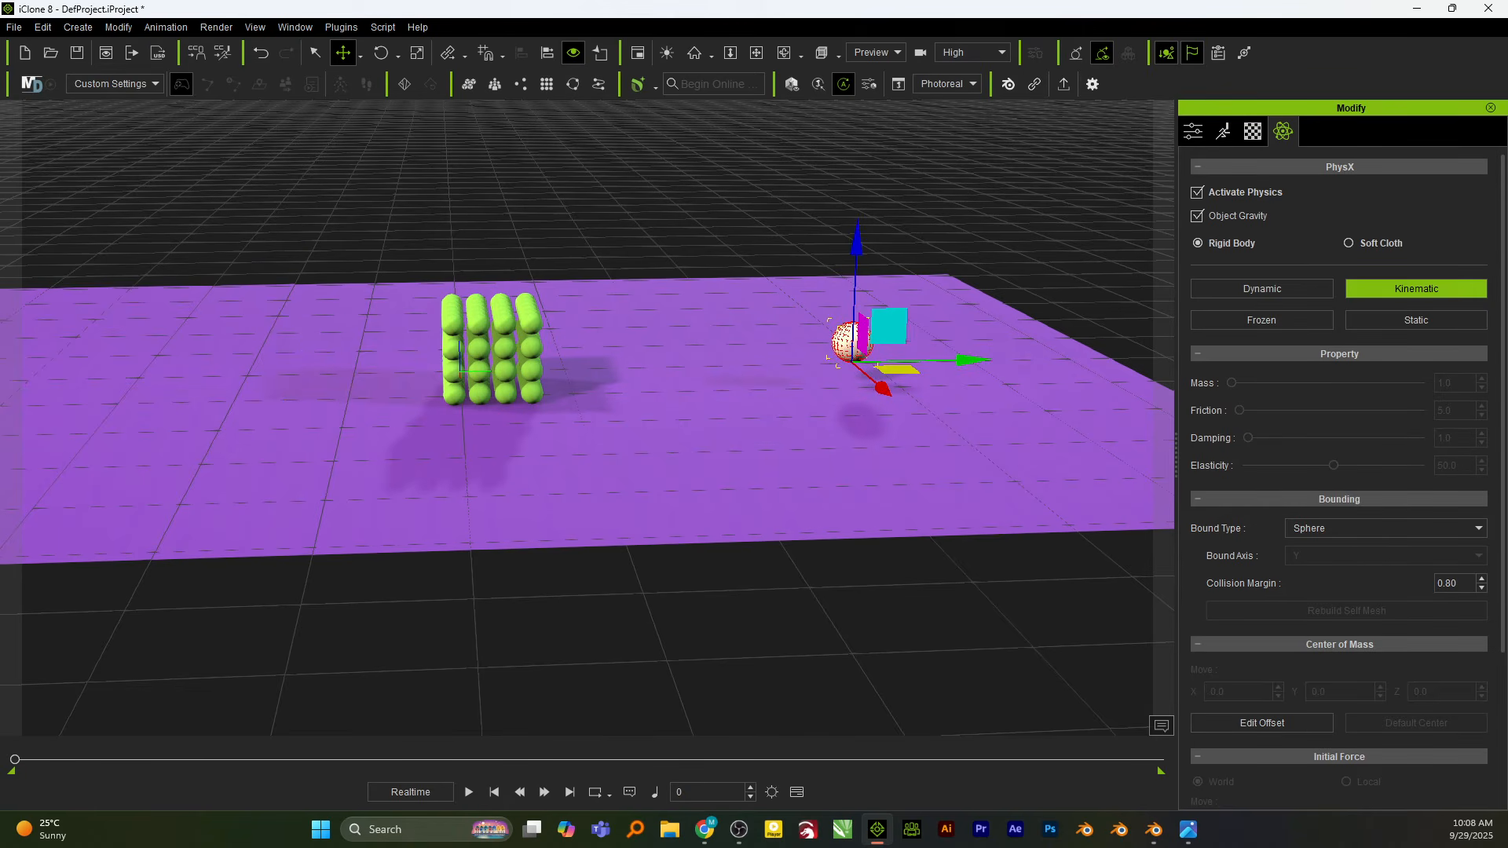
Reselect all the green spheres from Ball_0 to Ball_95 through the scene list.
{"action": "key", "text": "F5"}
{"action": "left_click_drag", "start_coordinate": [276, 266], "coordinate": [299, 206]}
{"action": "scroll", "coordinate": [199, 383], "scroll_direction": "up", "scroll_amount": 3}
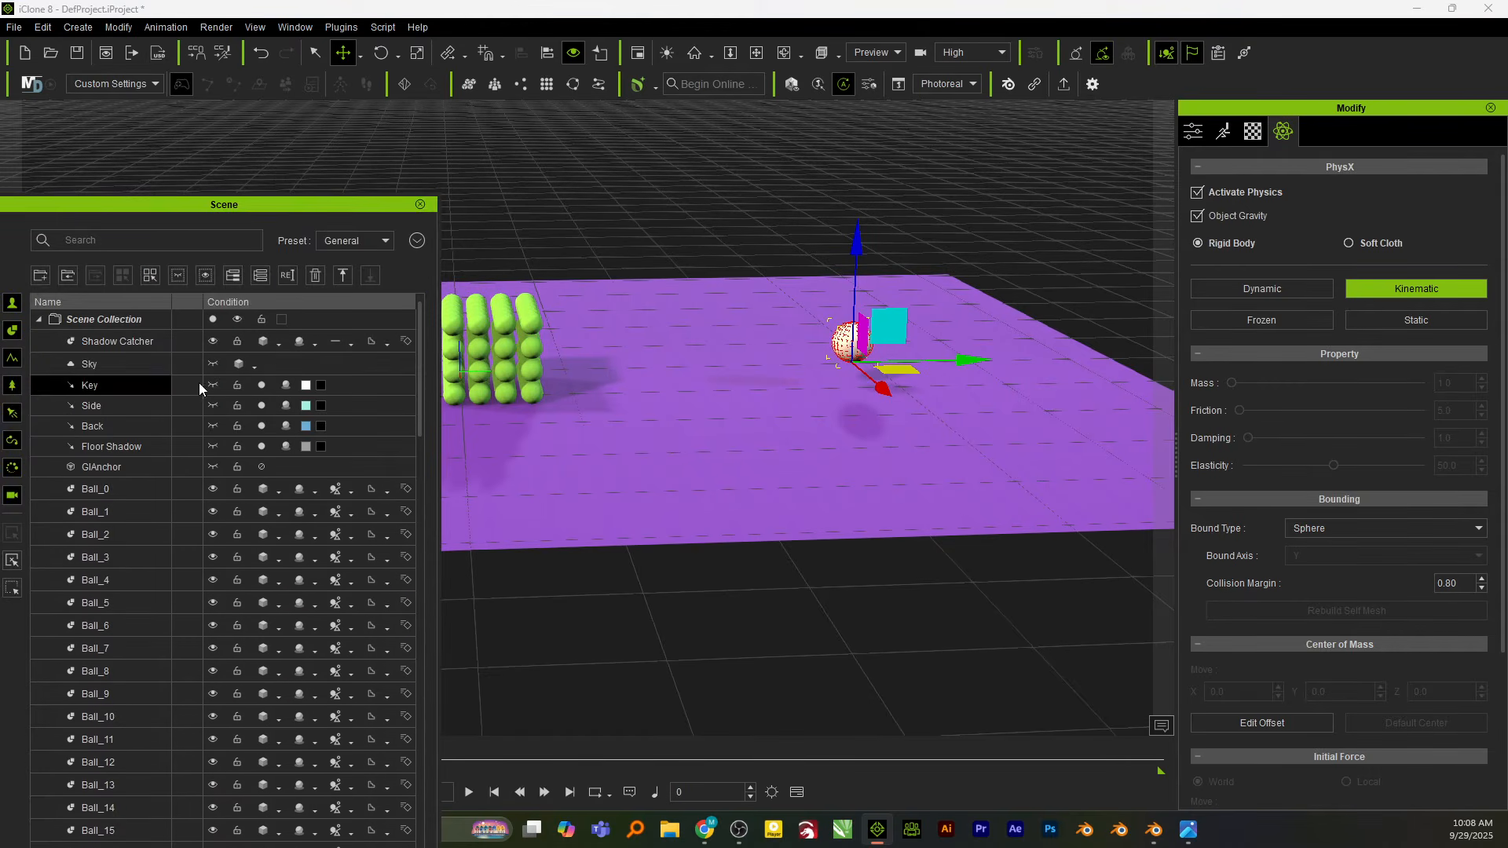
{"action": "left_click", "coordinate": [142, 488]}
{"action": "scroll", "coordinate": [145, 506], "scroll_direction": "down", "scroll_amount": 15}
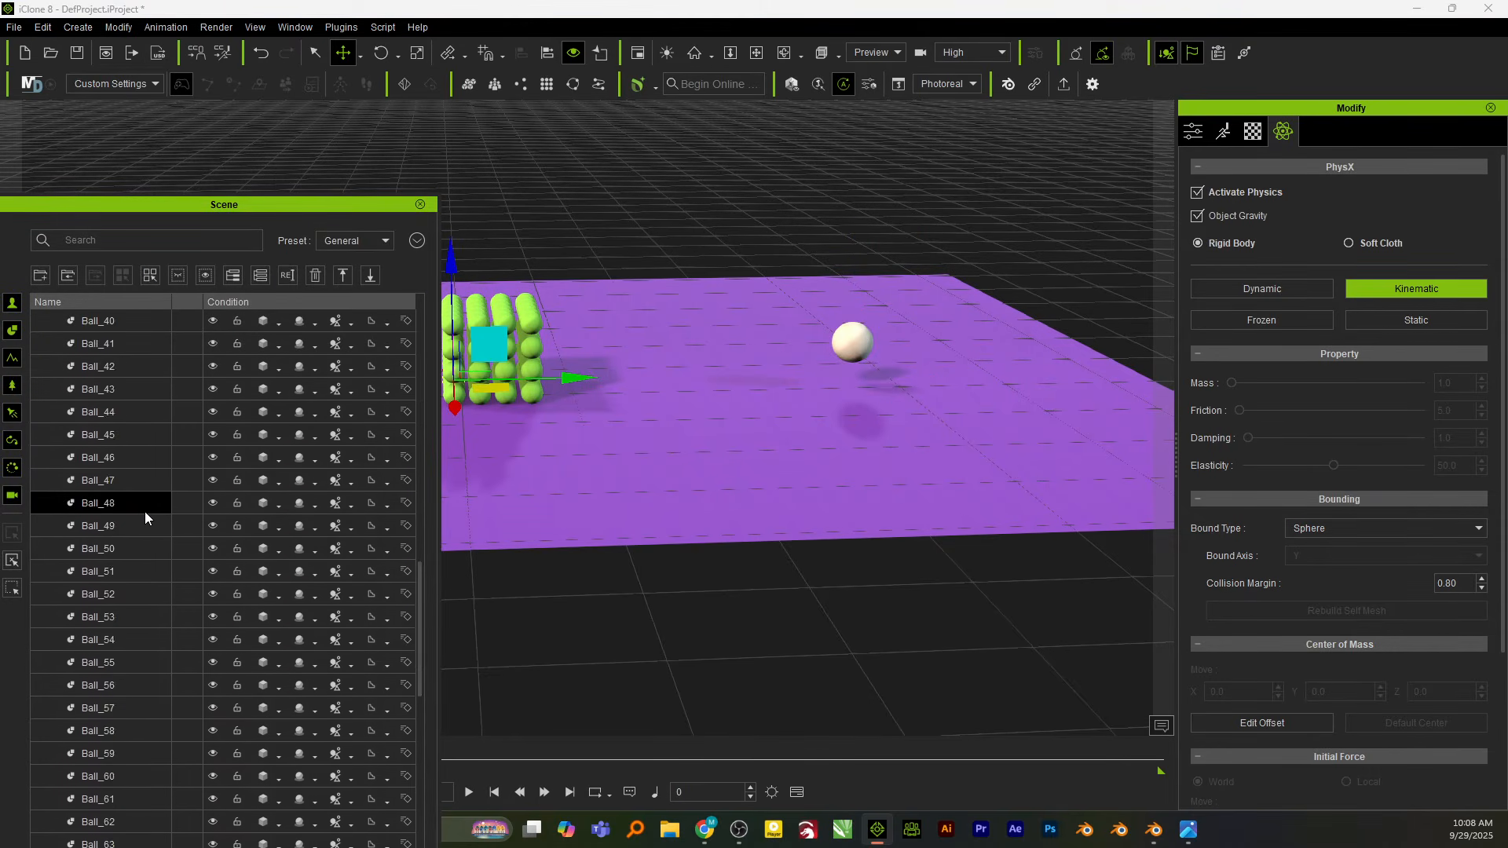
{"action": "scroll", "coordinate": [145, 511], "scroll_direction": "down", "scroll_amount": 11}
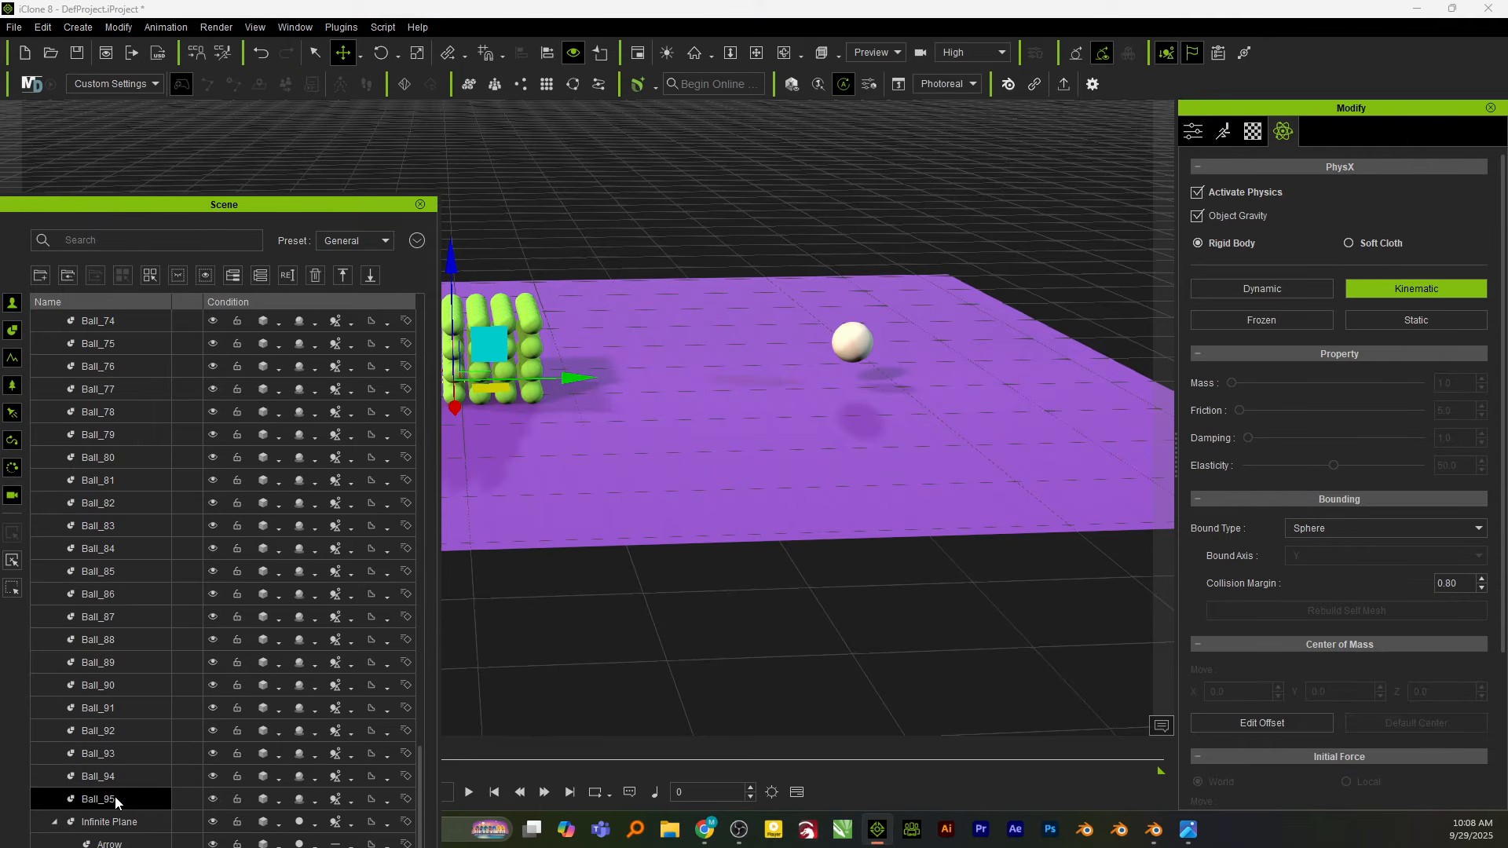
{"action": "left_click", "coordinate": [114, 797], "text": "shift"}
{"action": "left_click_drag", "start_coordinate": [223, 204], "coordinate": [0, 252]}
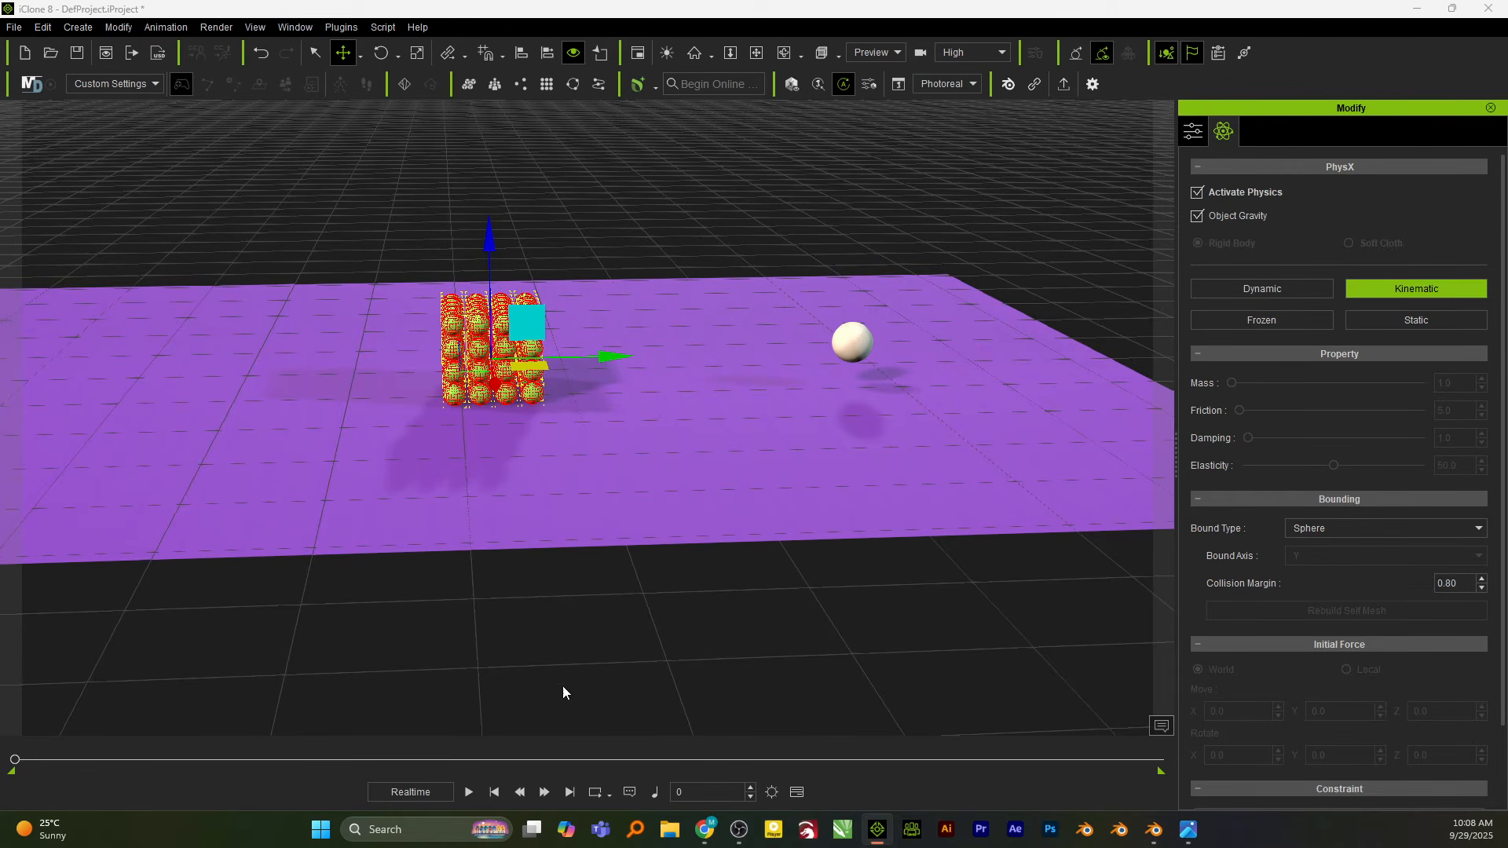
Advance the timeline to frame 152, where the white sphere meets the green block.
{"action": "left_click_drag", "start_coordinate": [15, 760], "coordinate": [111, 760]}
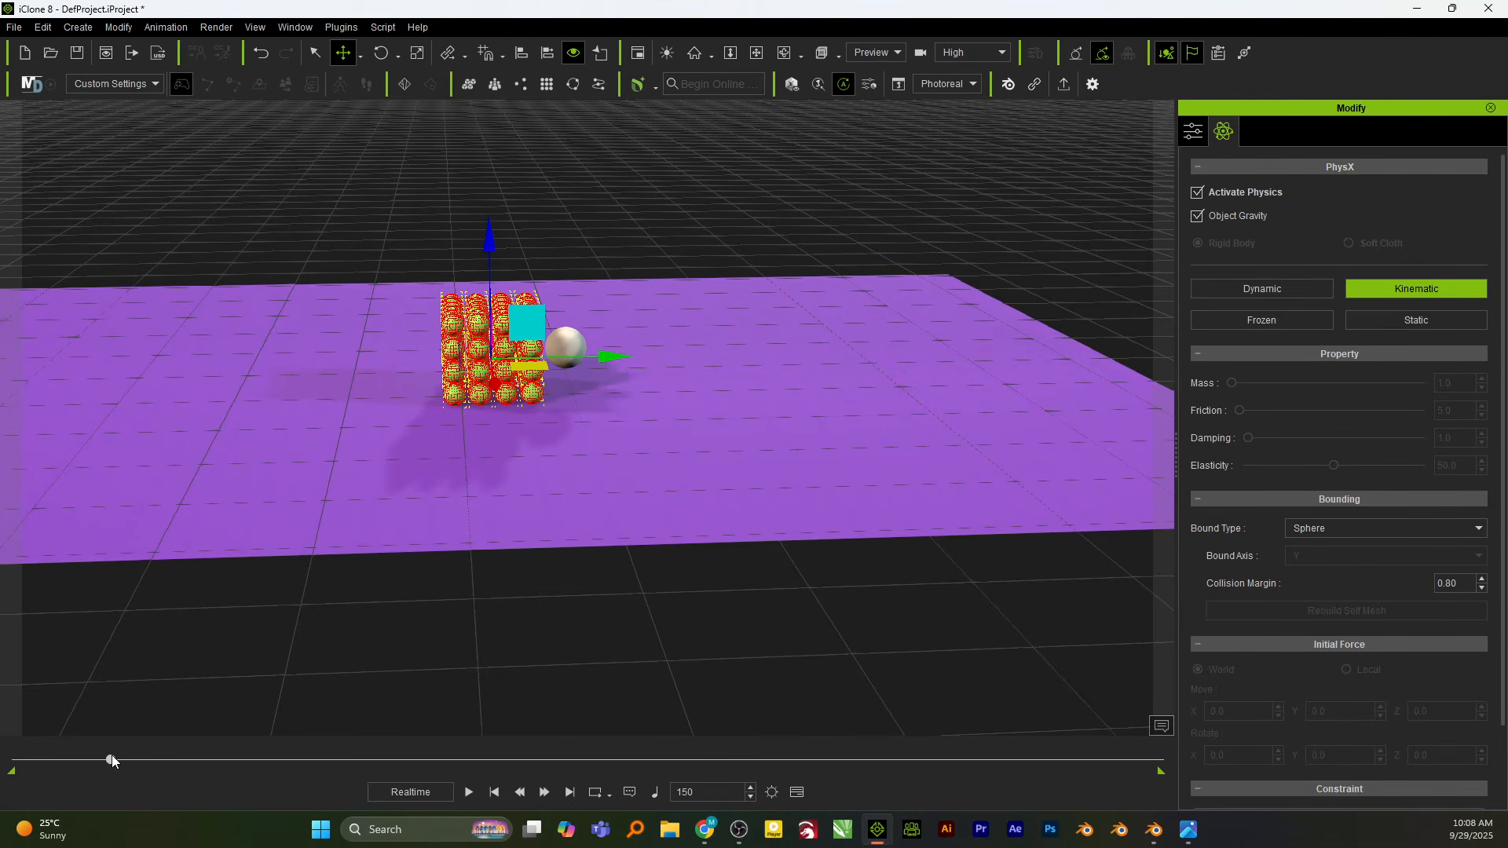
{"action": "left_click_drag", "start_coordinate": [535, 536], "coordinate": [552, 508], "text": "alt"}
{"action": "right_click_drag", "start_coordinate": [552, 508], "coordinate": [576, 275], "text": "alt"}
{"action": "middle_click_drag", "start_coordinate": [549, 449], "coordinate": [630, 508], "text": "alt"}
{"action": "left_click_drag", "start_coordinate": [629, 508], "coordinate": [662, 515], "text": "alt"}
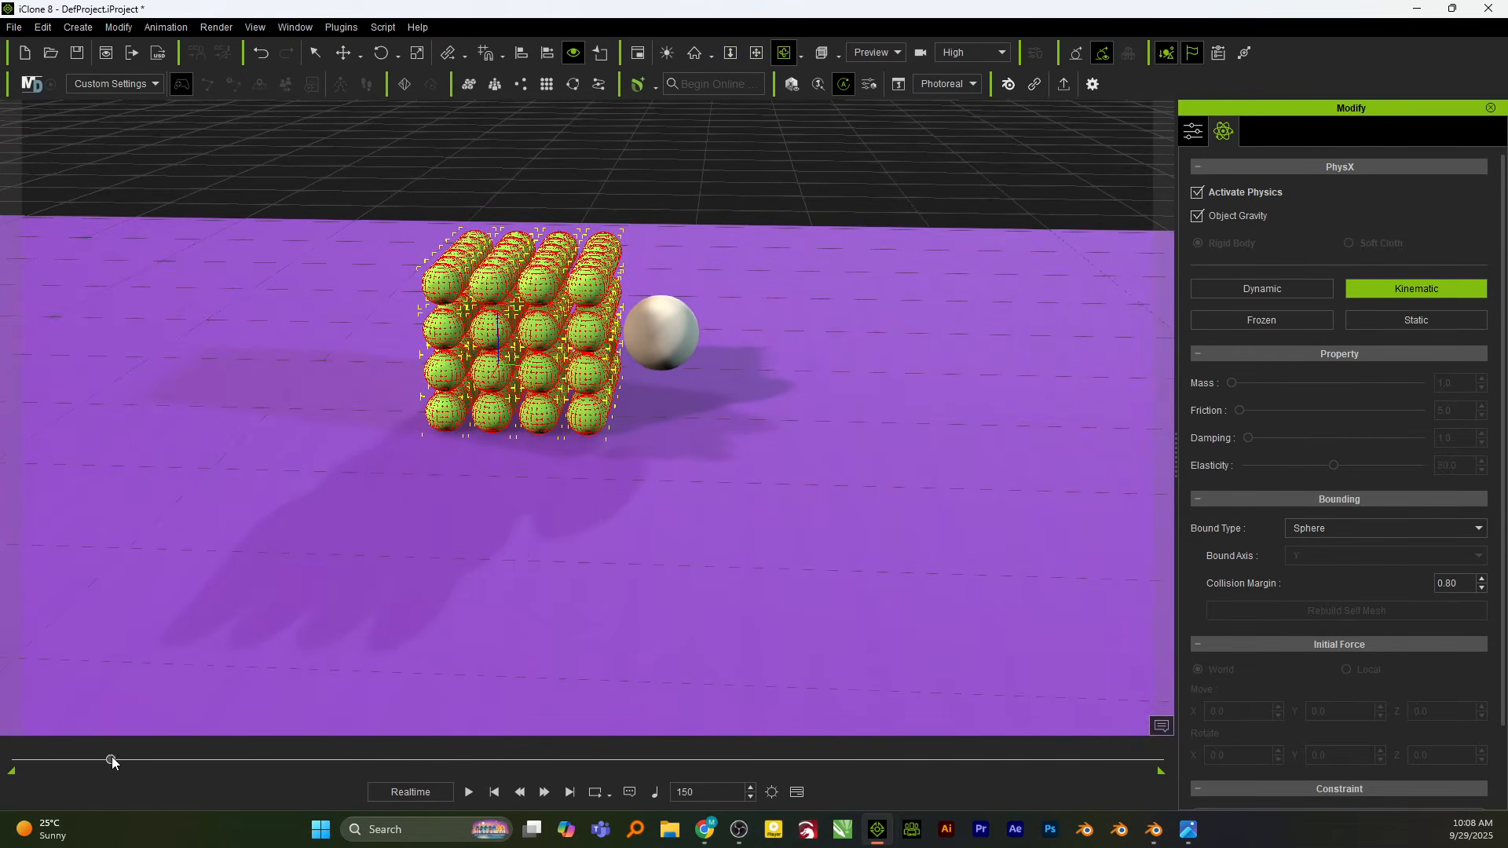
{"action": "left_click_drag", "start_coordinate": [112, 762], "coordinate": [116, 761]}
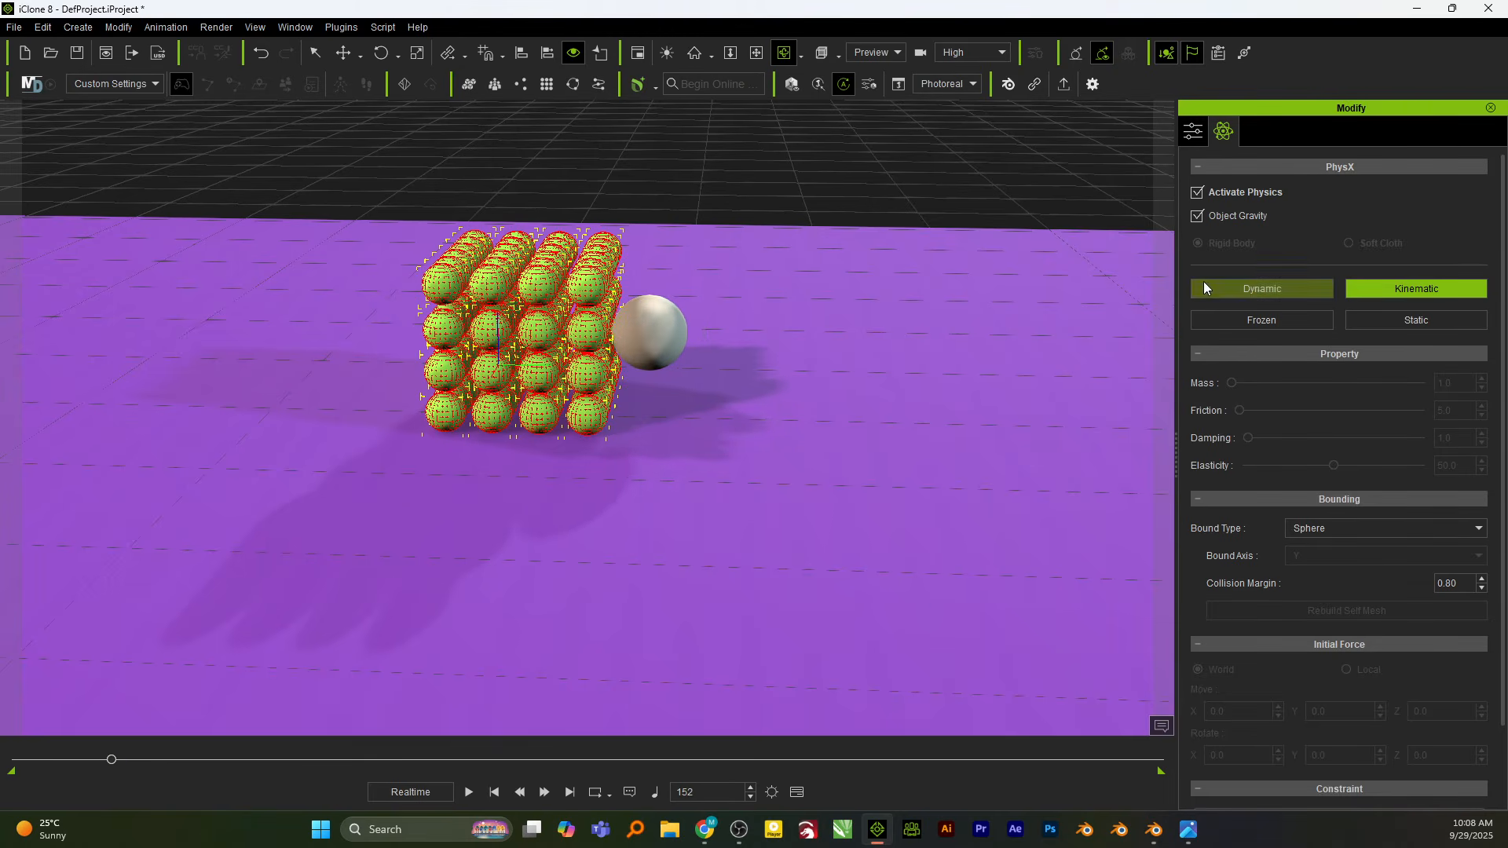
Switch the selected green spheres to Dynamic at frame 152 and play the simulation.
{"action": "left_click", "coordinate": [1248, 291]}
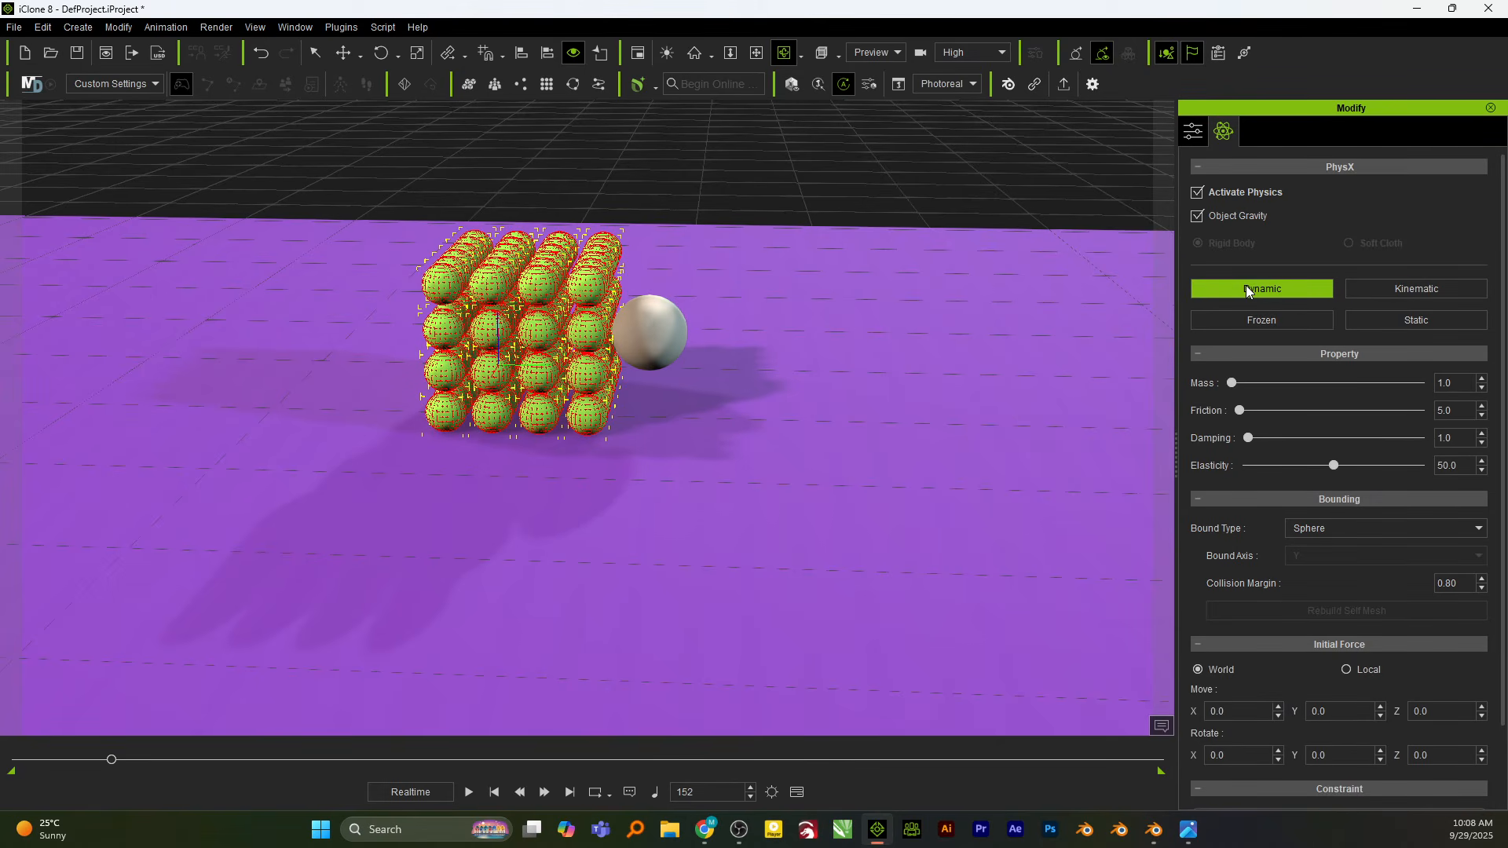
{"action": "left_click", "coordinate": [469, 792]}
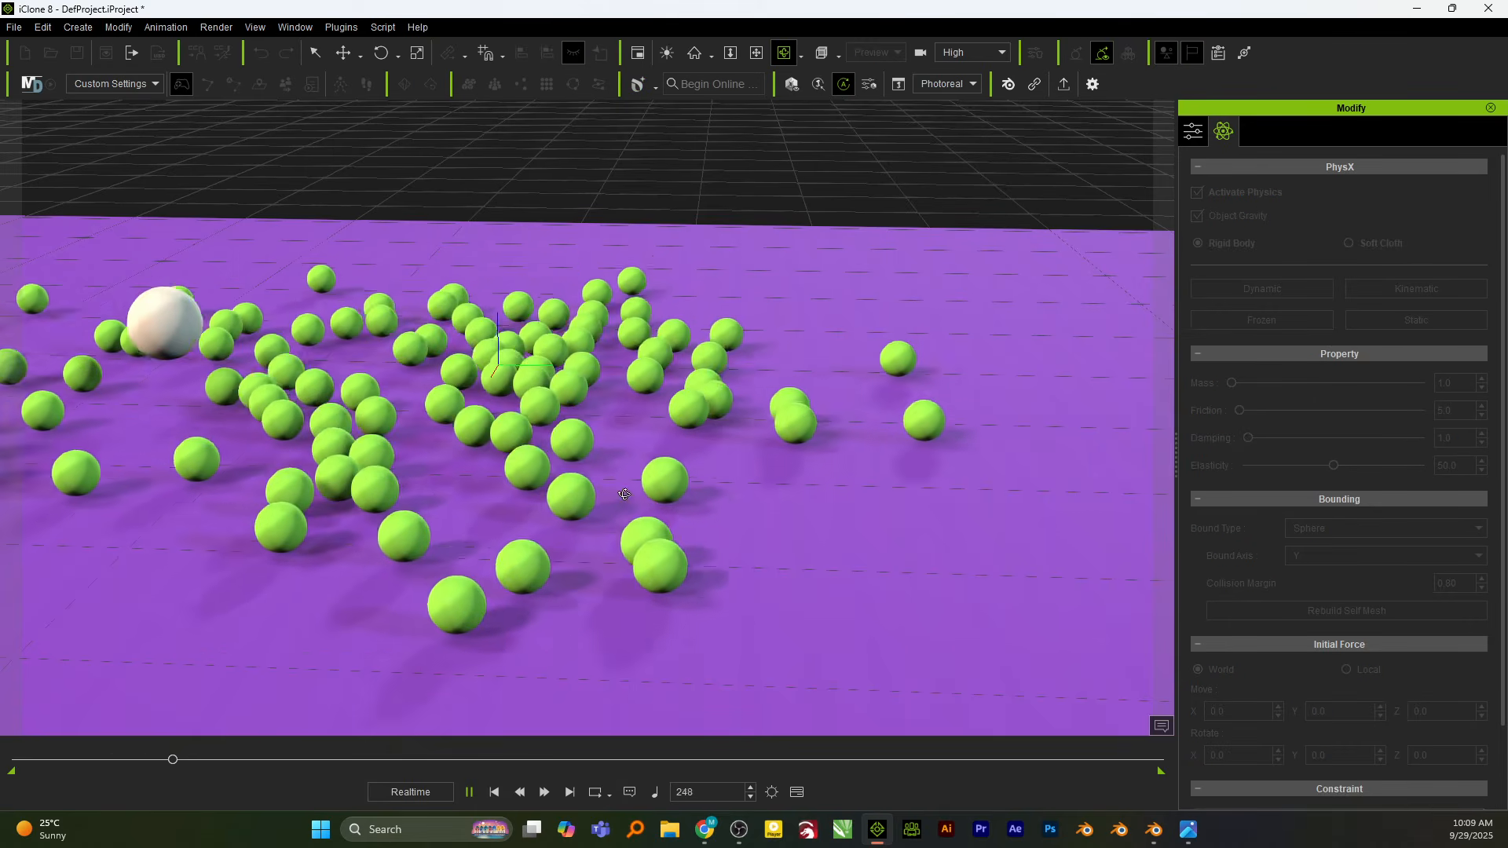
Stop the running playback, replay the simulation from frame 0, and return the timeline to frame 0.
{"action": "left_click", "coordinate": [469, 792]}
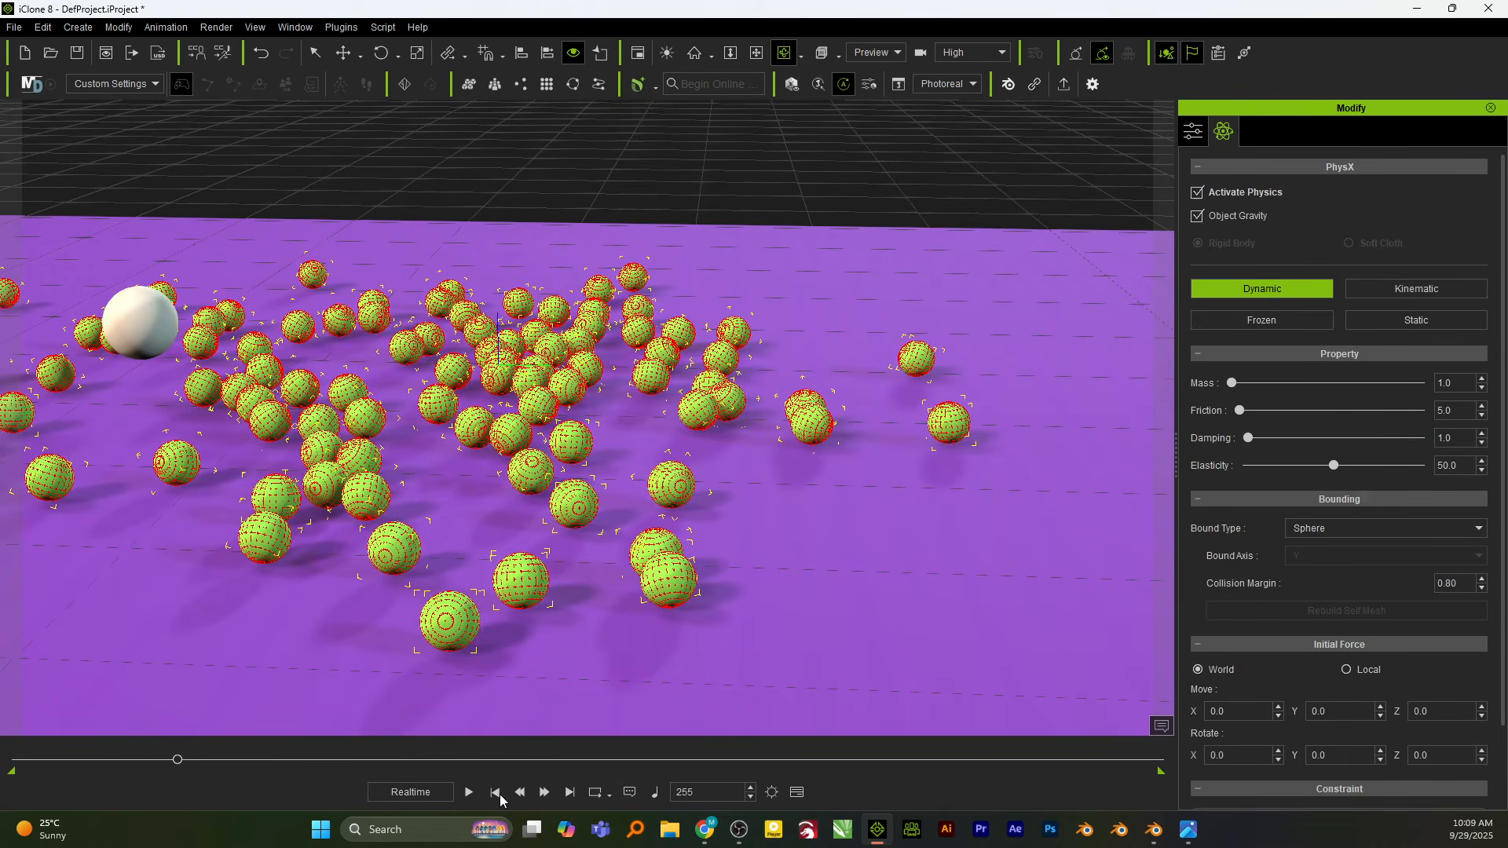
{"action": "left_click", "coordinate": [494, 792]}
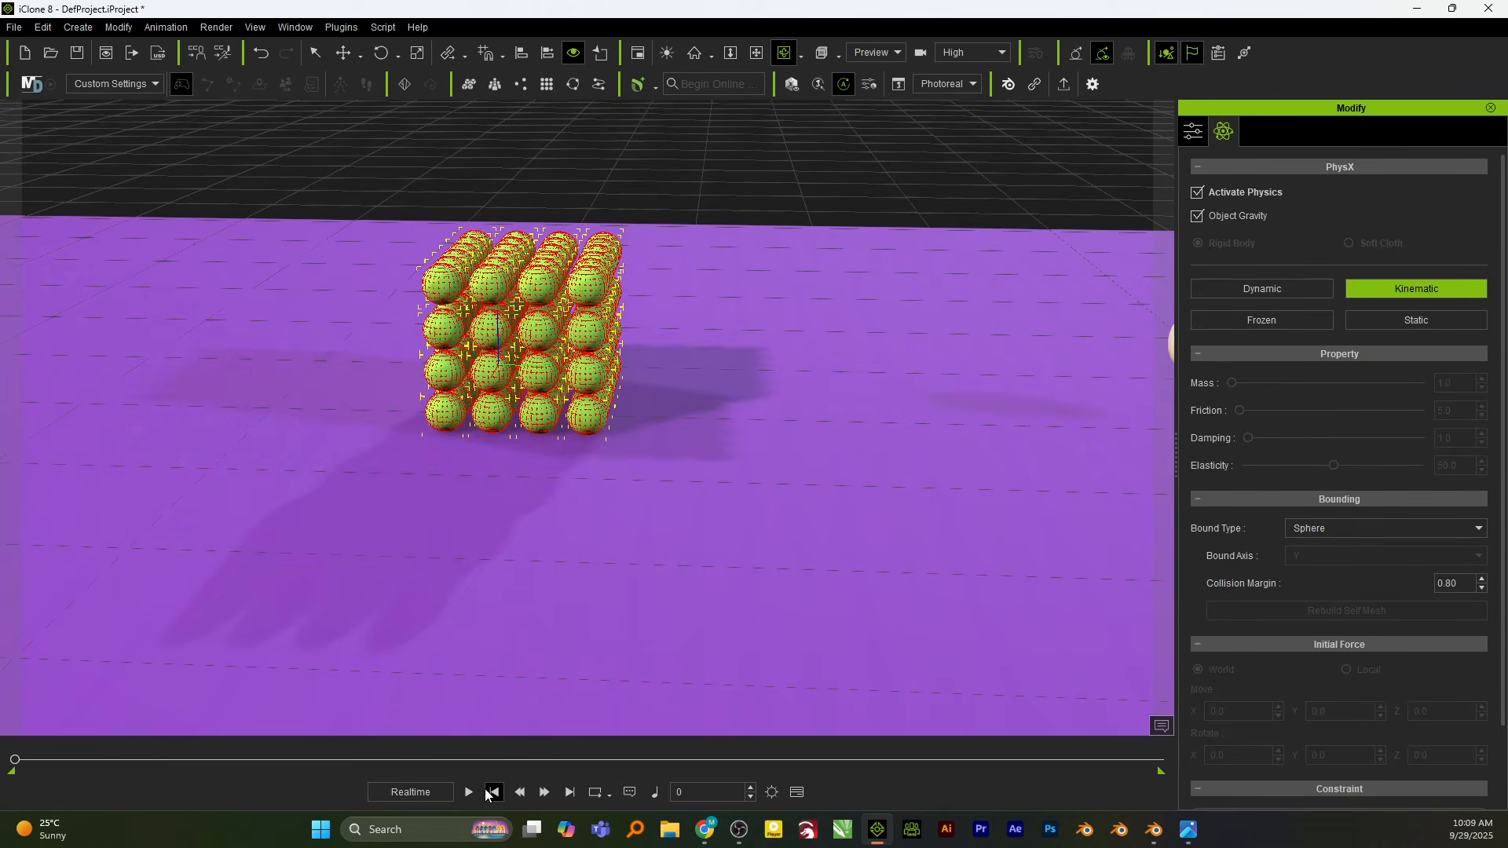
{"action": "key", "text": "space"}
{"action": "scroll", "coordinate": [592, 534], "scroll_direction": "down", "scroll_amount": 2}
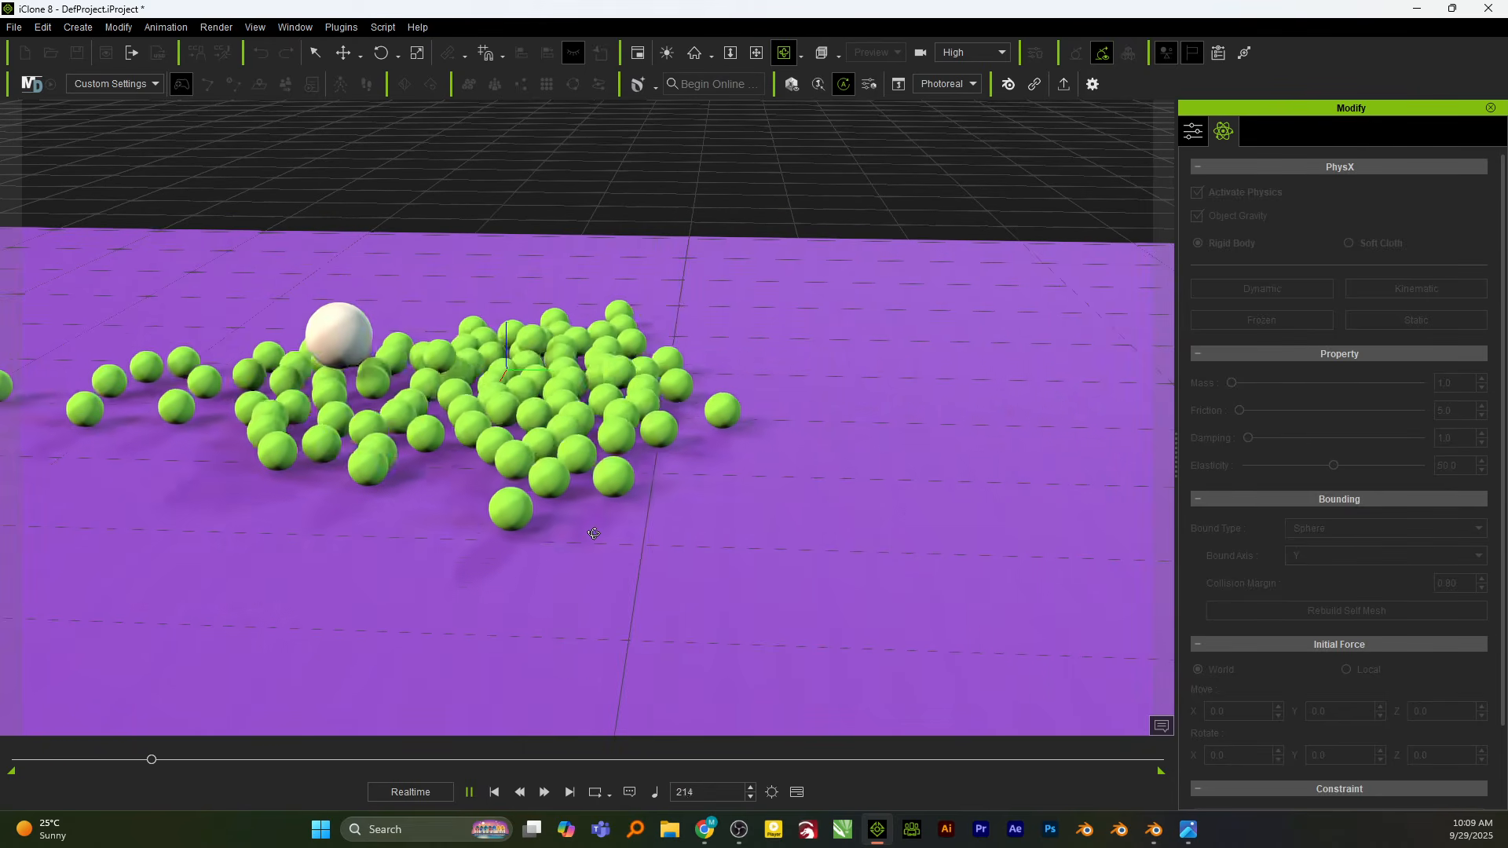
{"action": "key", "text": "space"}
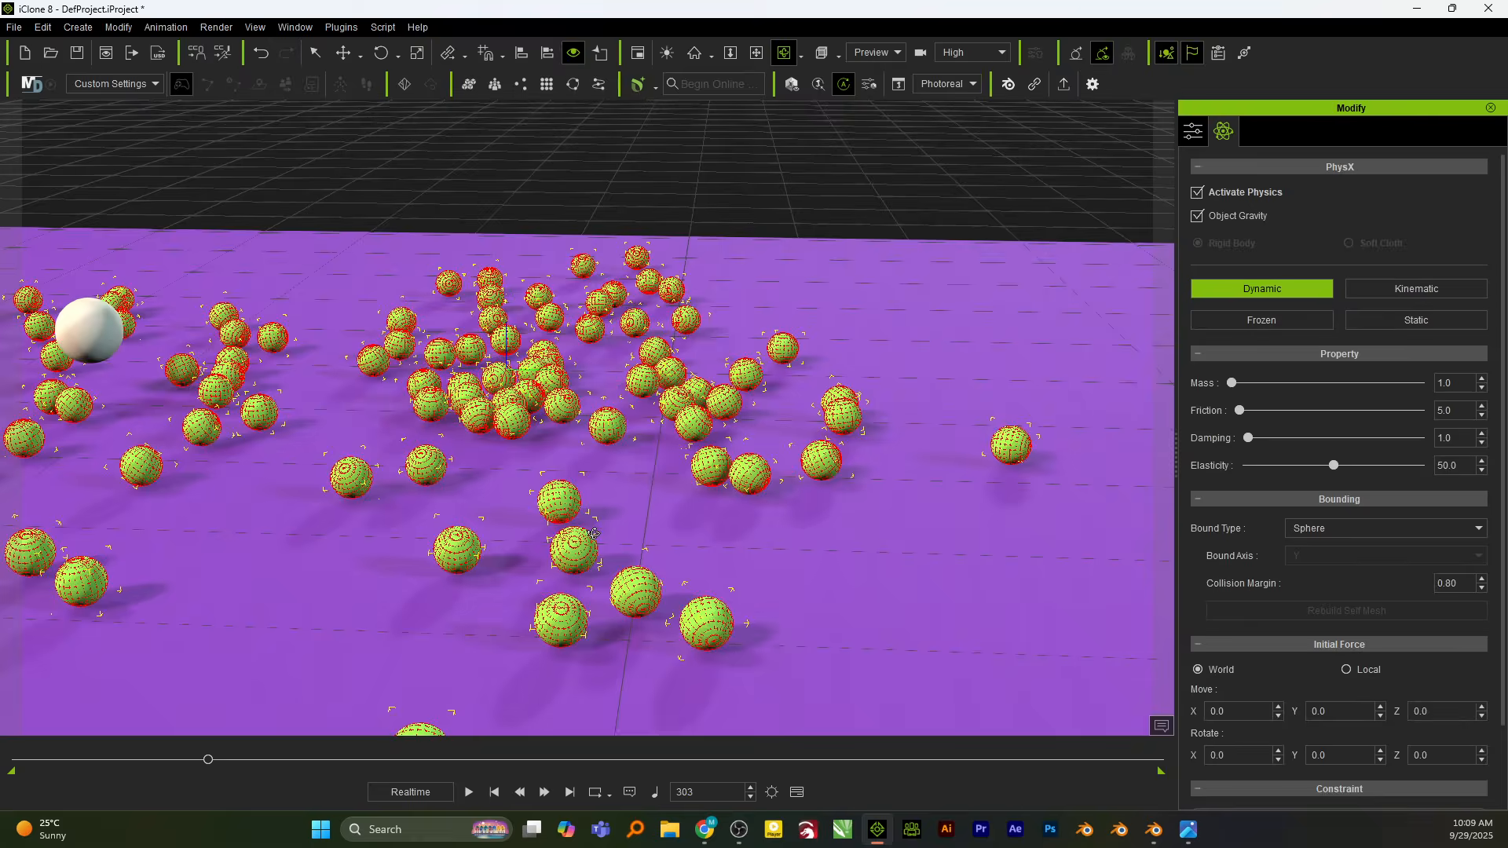
{"action": "left_click", "coordinate": [494, 791]}
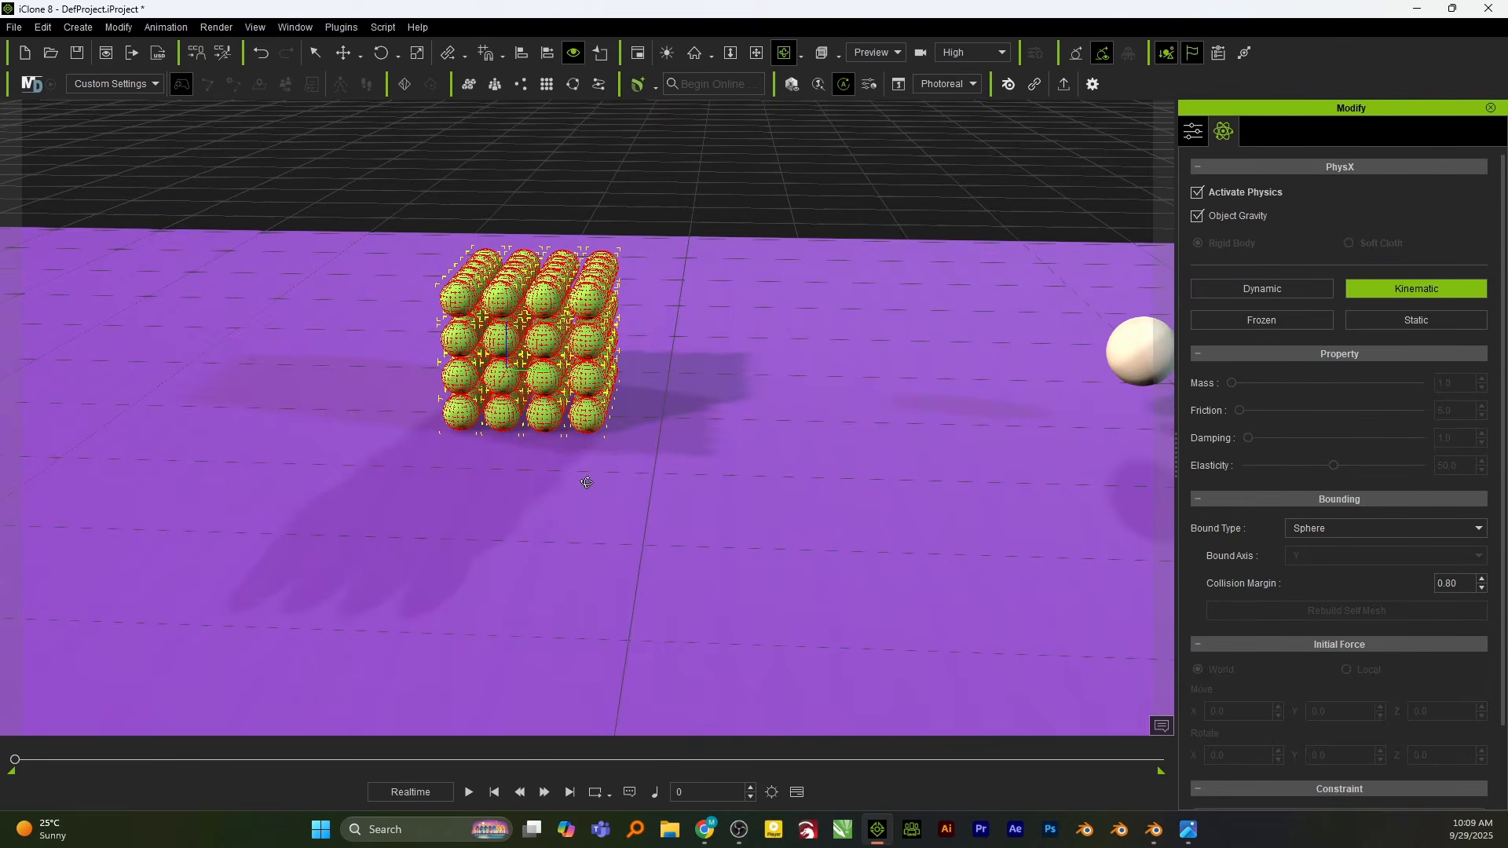
Review the collision once more with both the white sphere and the green block in view, and rewind to frame 0.
{"action": "right_click_drag", "start_coordinate": [550, 501], "coordinate": [503, 535]}
{"action": "scroll", "coordinate": [606, 503], "scroll_direction": "down", "scroll_amount": 2}
{"action": "scroll", "coordinate": [574, 502], "scroll_direction": "down", "scroll_amount": 2}
{"action": "scroll", "coordinate": [542, 450], "scroll_direction": "up", "scroll_amount": 2}
{"action": "scroll", "coordinate": [580, 431], "scroll_direction": "down", "scroll_amount": 2}
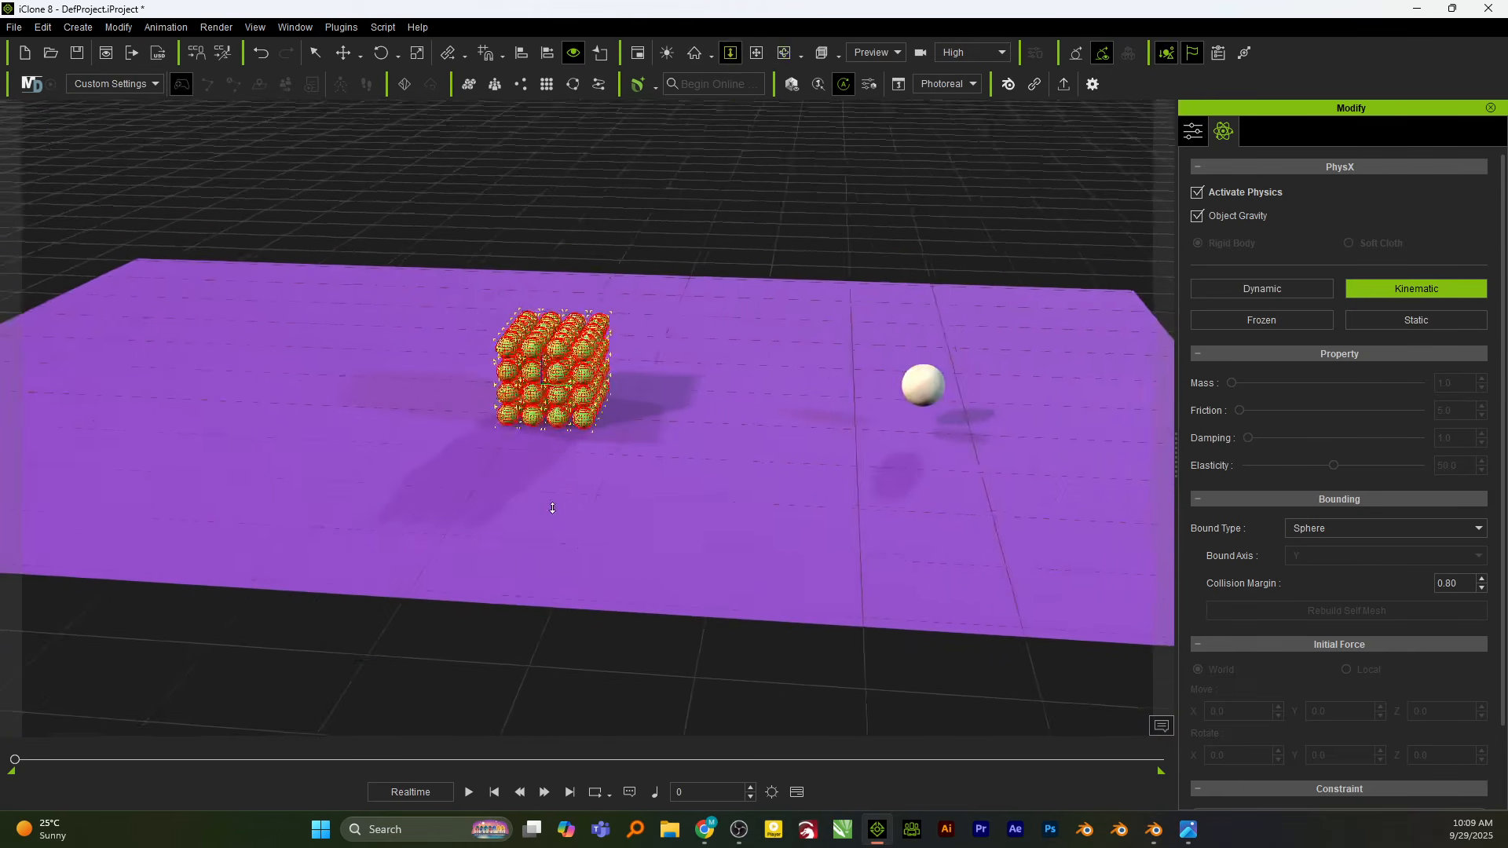
{"action": "scroll", "coordinate": [581, 430], "scroll_direction": "up", "scroll_amount": 3}
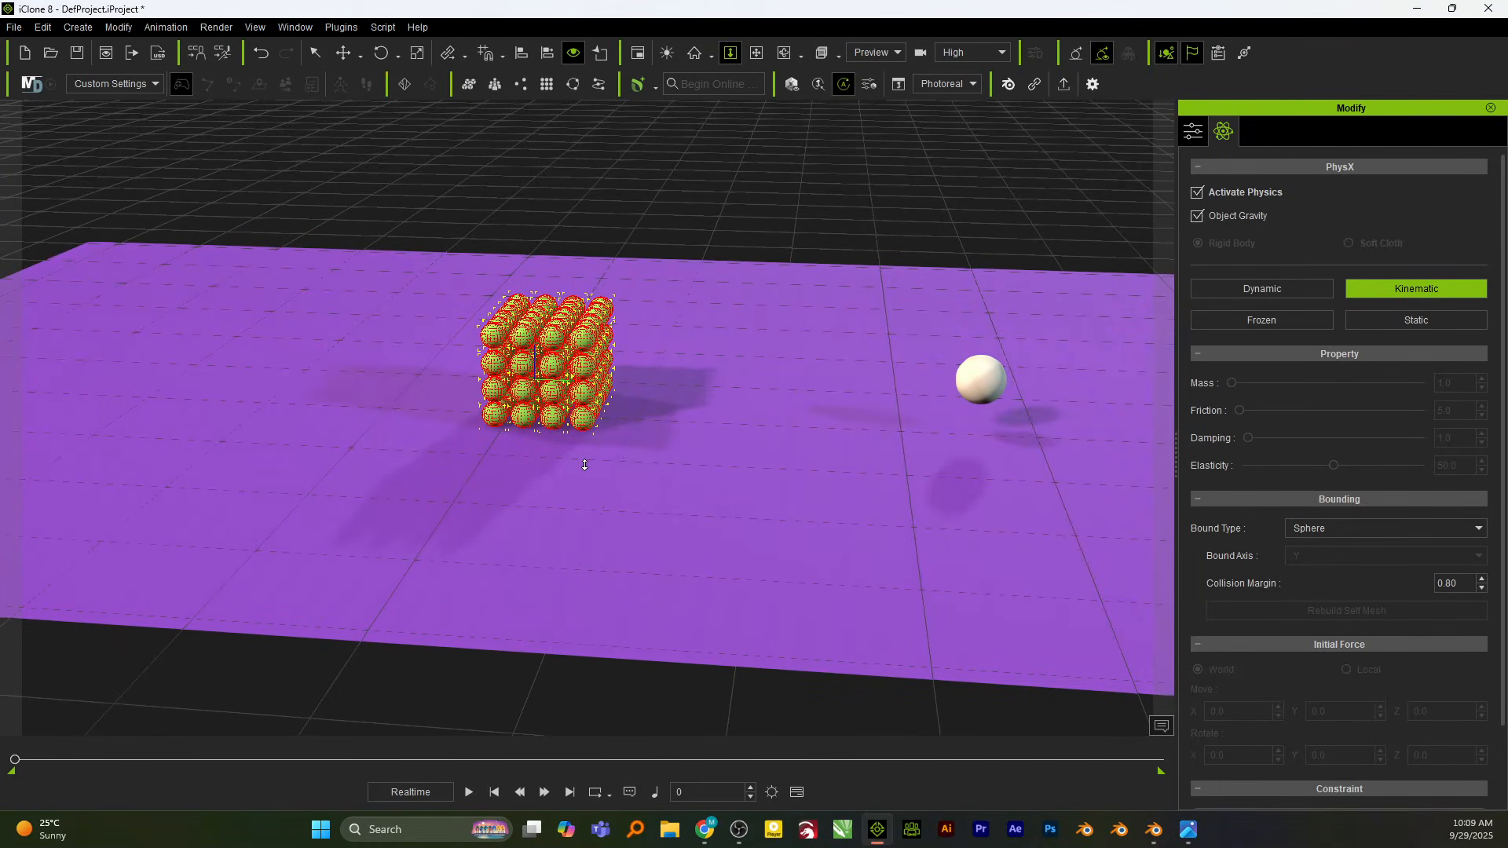
{"action": "left_click", "coordinate": [471, 792]}
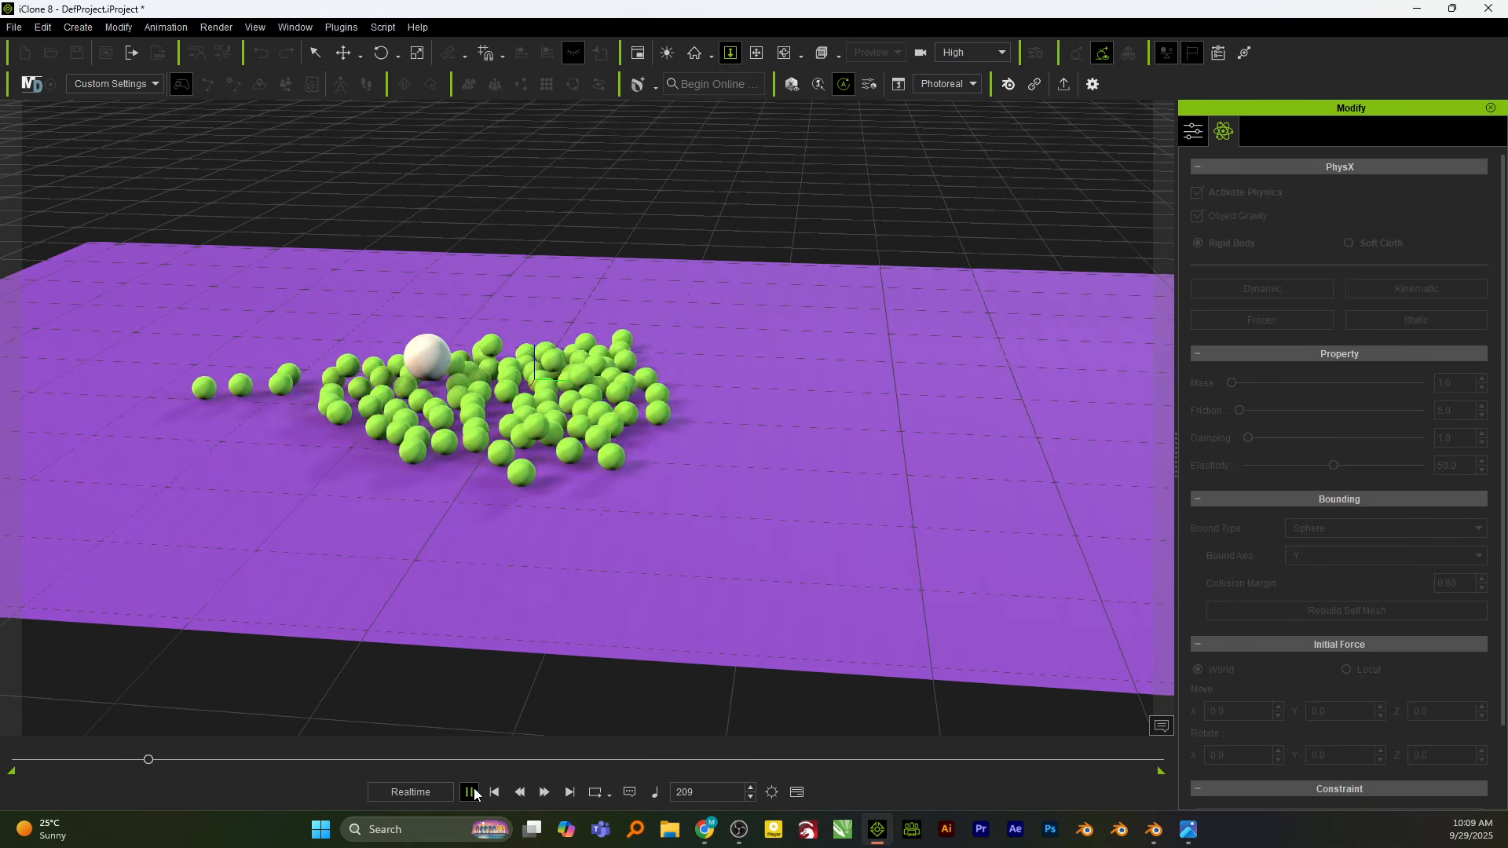
{"action": "left_click", "coordinate": [472, 792]}
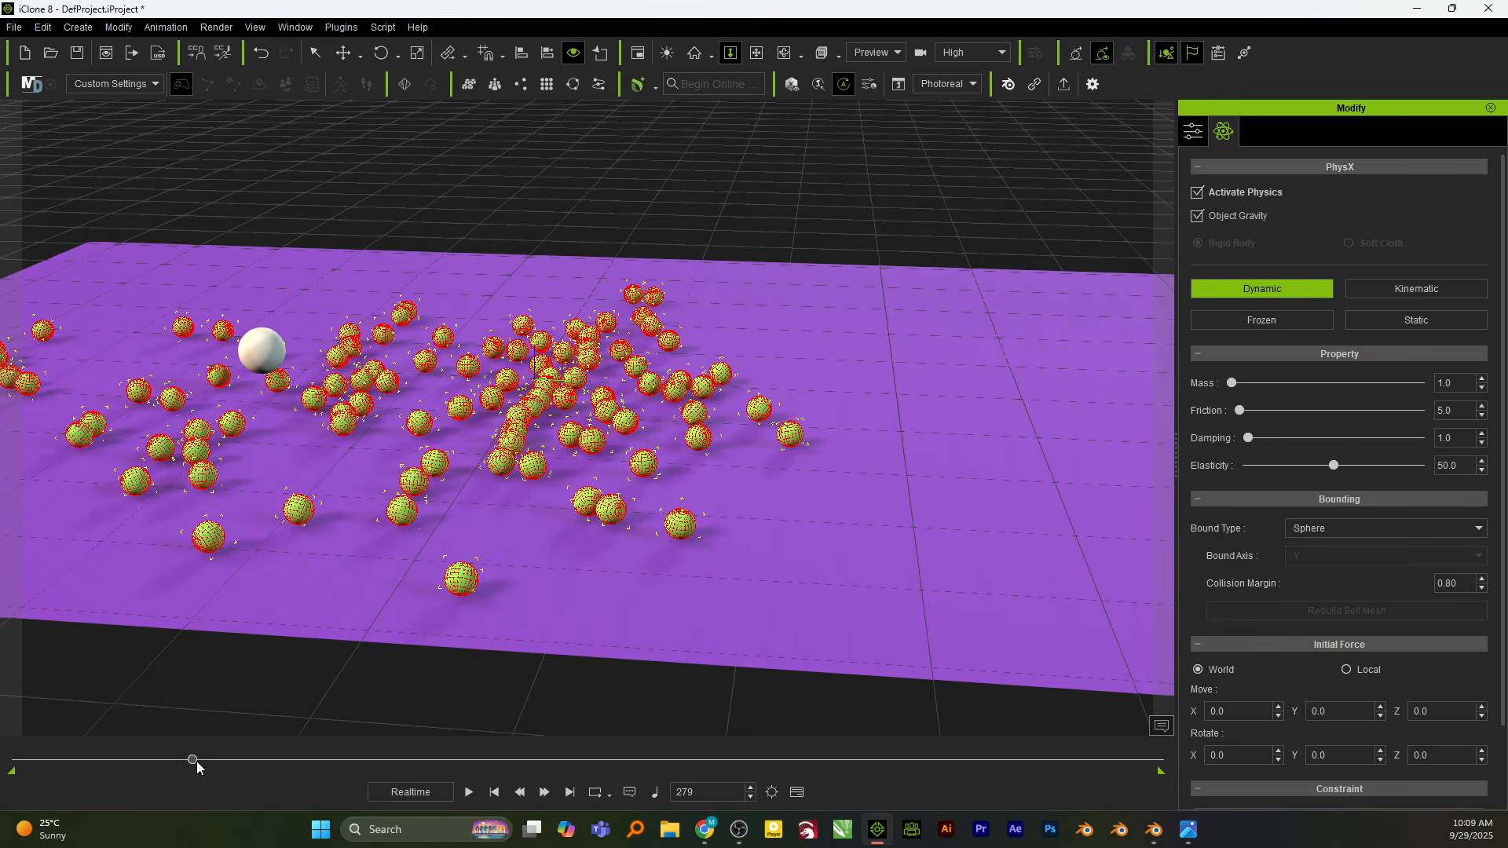
{"action": "left_click_drag", "start_coordinate": [196, 761], "coordinate": [15, 761]}
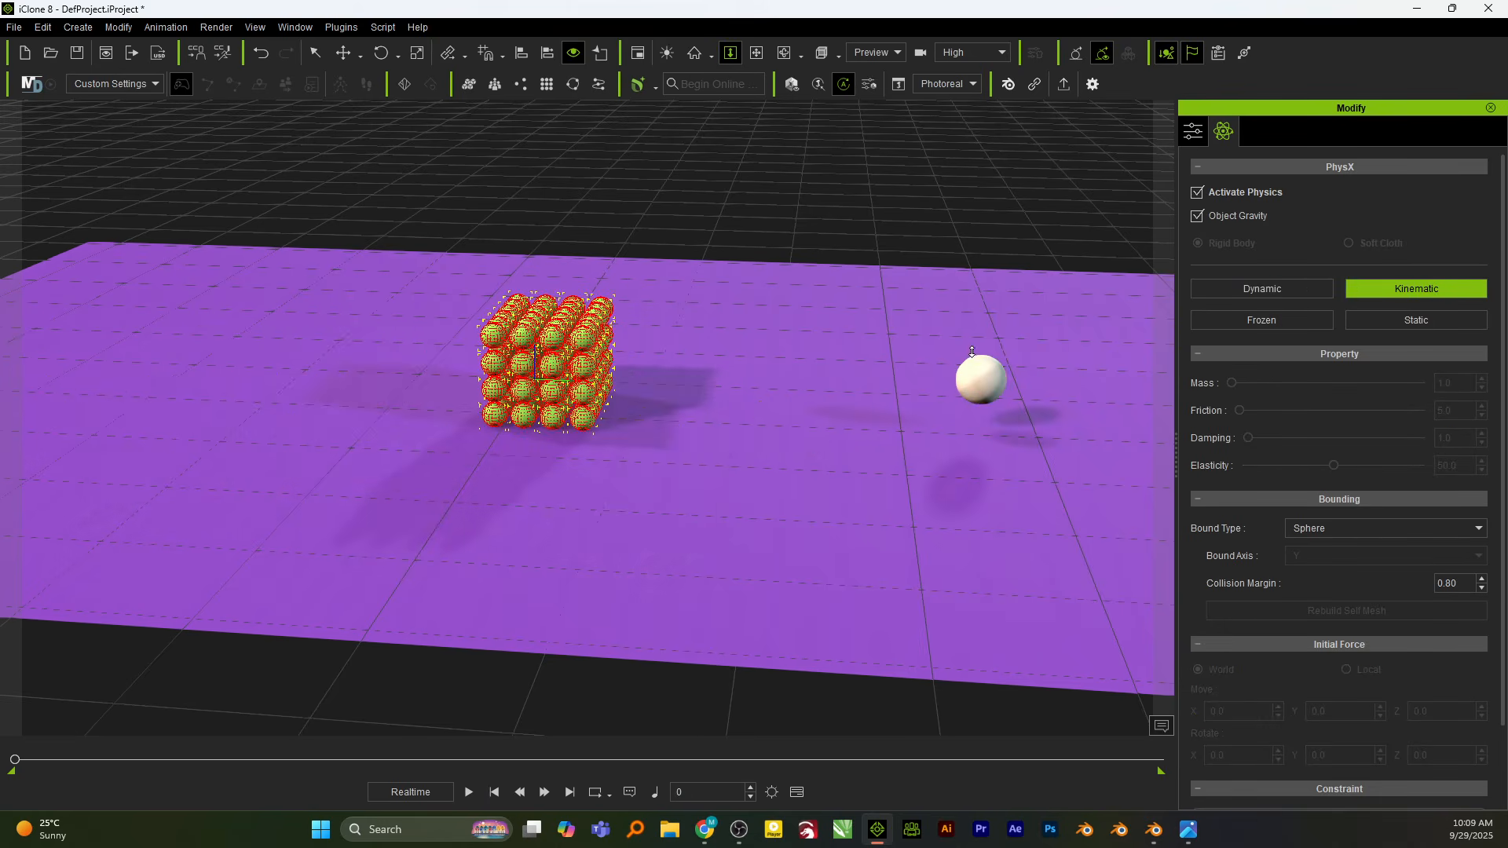
Set the white sphere Ball_000 as a dummy so it is hidden, and deselect it.
{"action": "key", "text": "q"}
{"action": "left_click", "coordinate": [982, 390]}
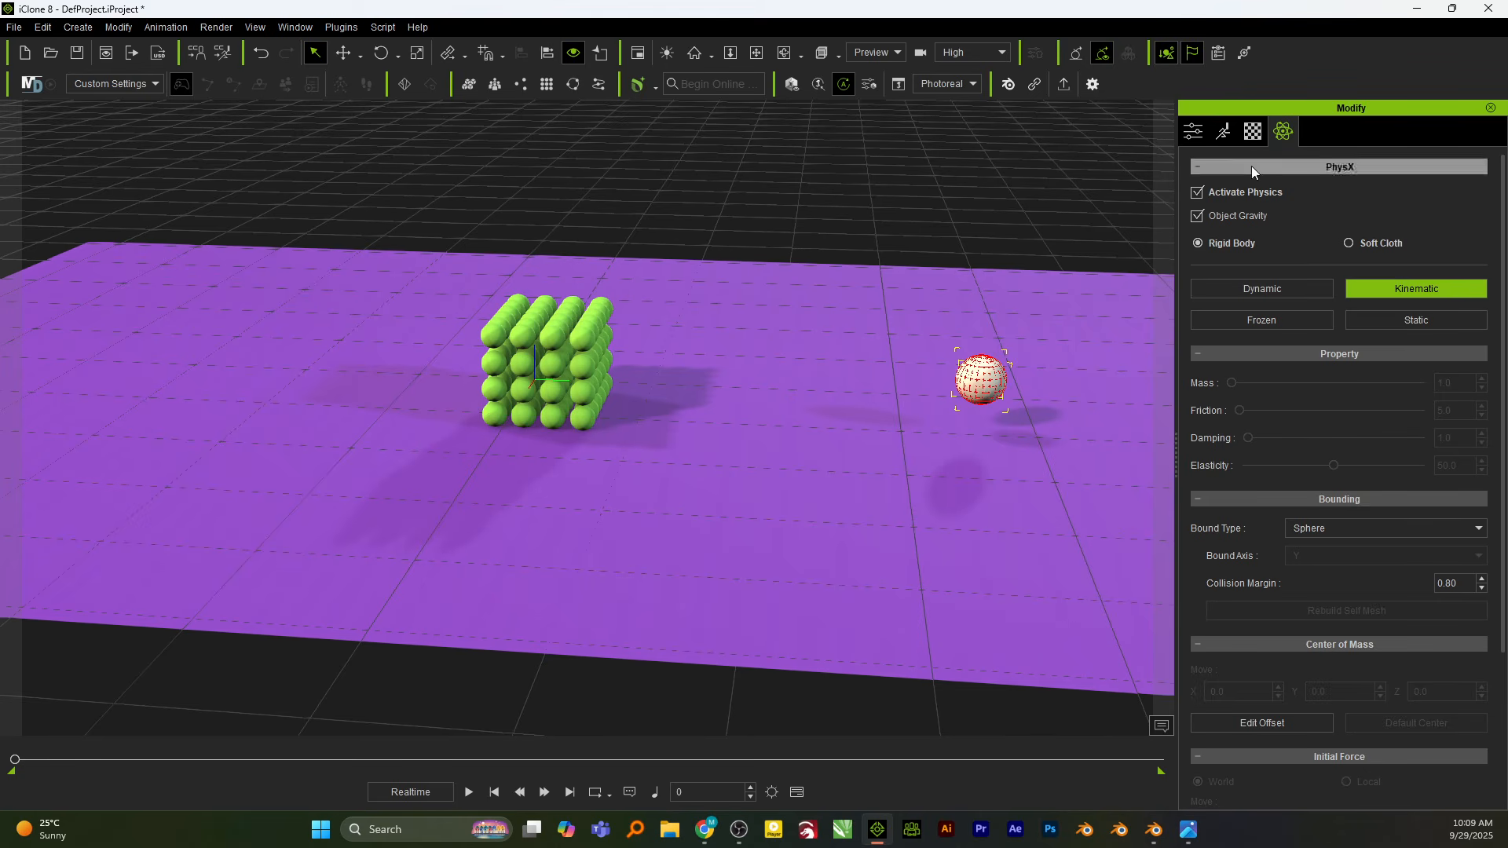
{"action": "left_click", "coordinate": [1193, 131]}
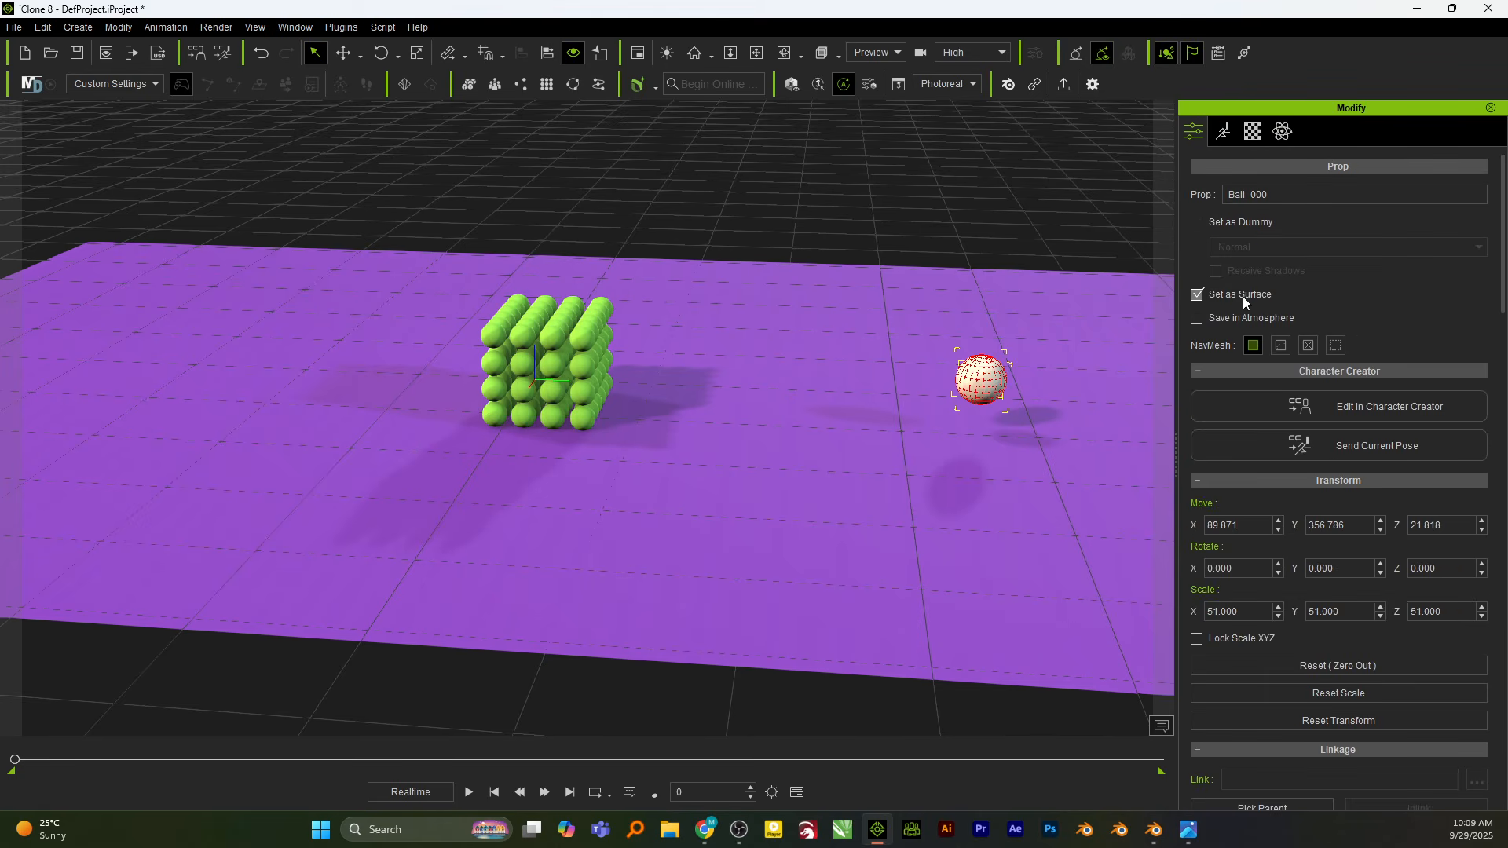
{"action": "left_click", "coordinate": [1197, 223]}
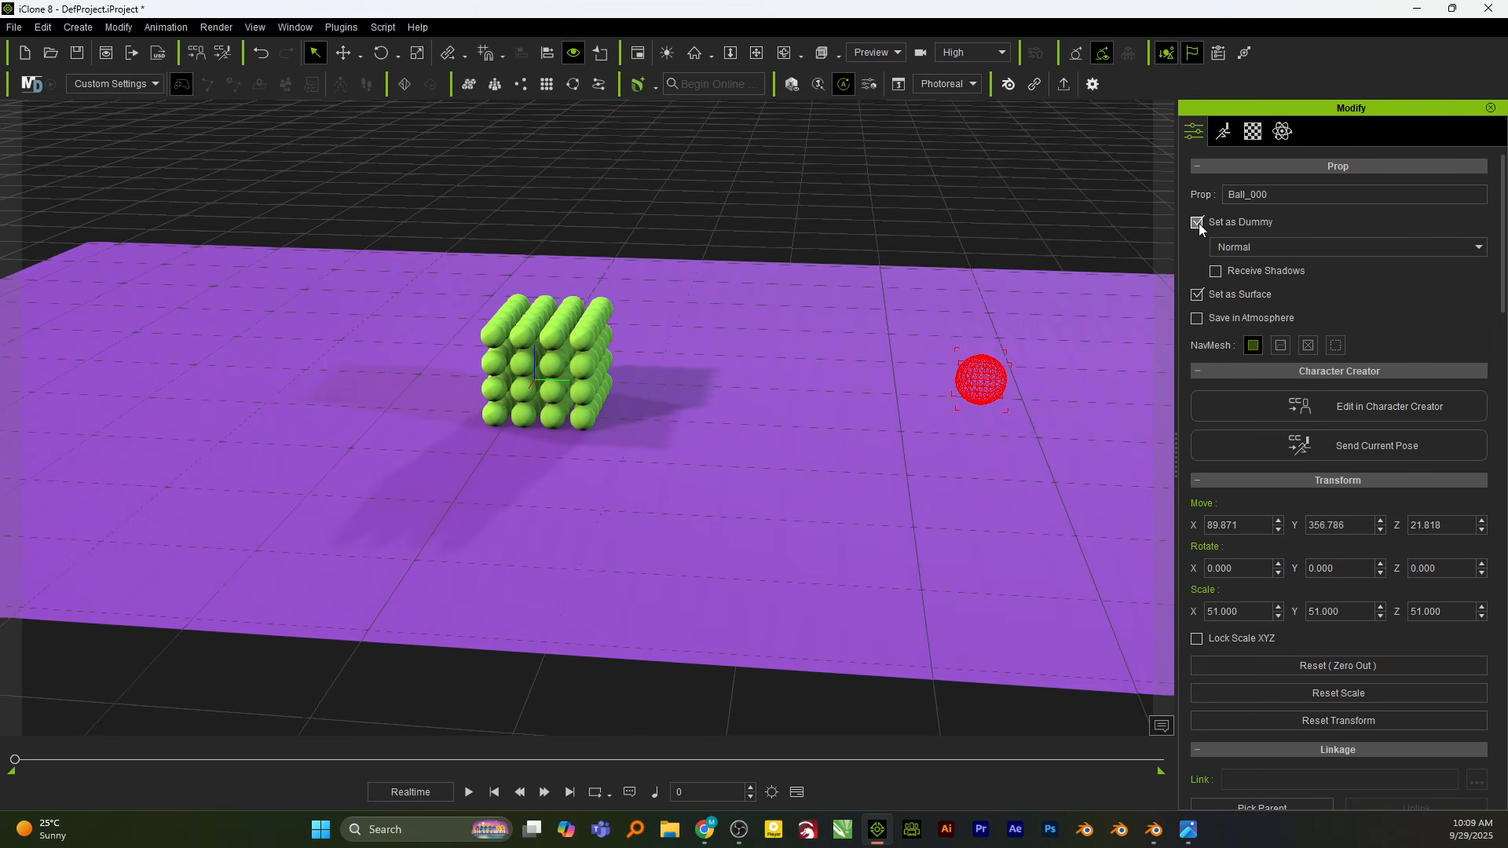
{"action": "left_click", "coordinate": [1198, 223]}
{"action": "left_click", "coordinate": [1198, 223]}
{"action": "left_click", "coordinate": [1025, 195]}
Play the simulation with the white sphere hidden, and move the timeline back to frame 6.
{"action": "key", "text": "space"}
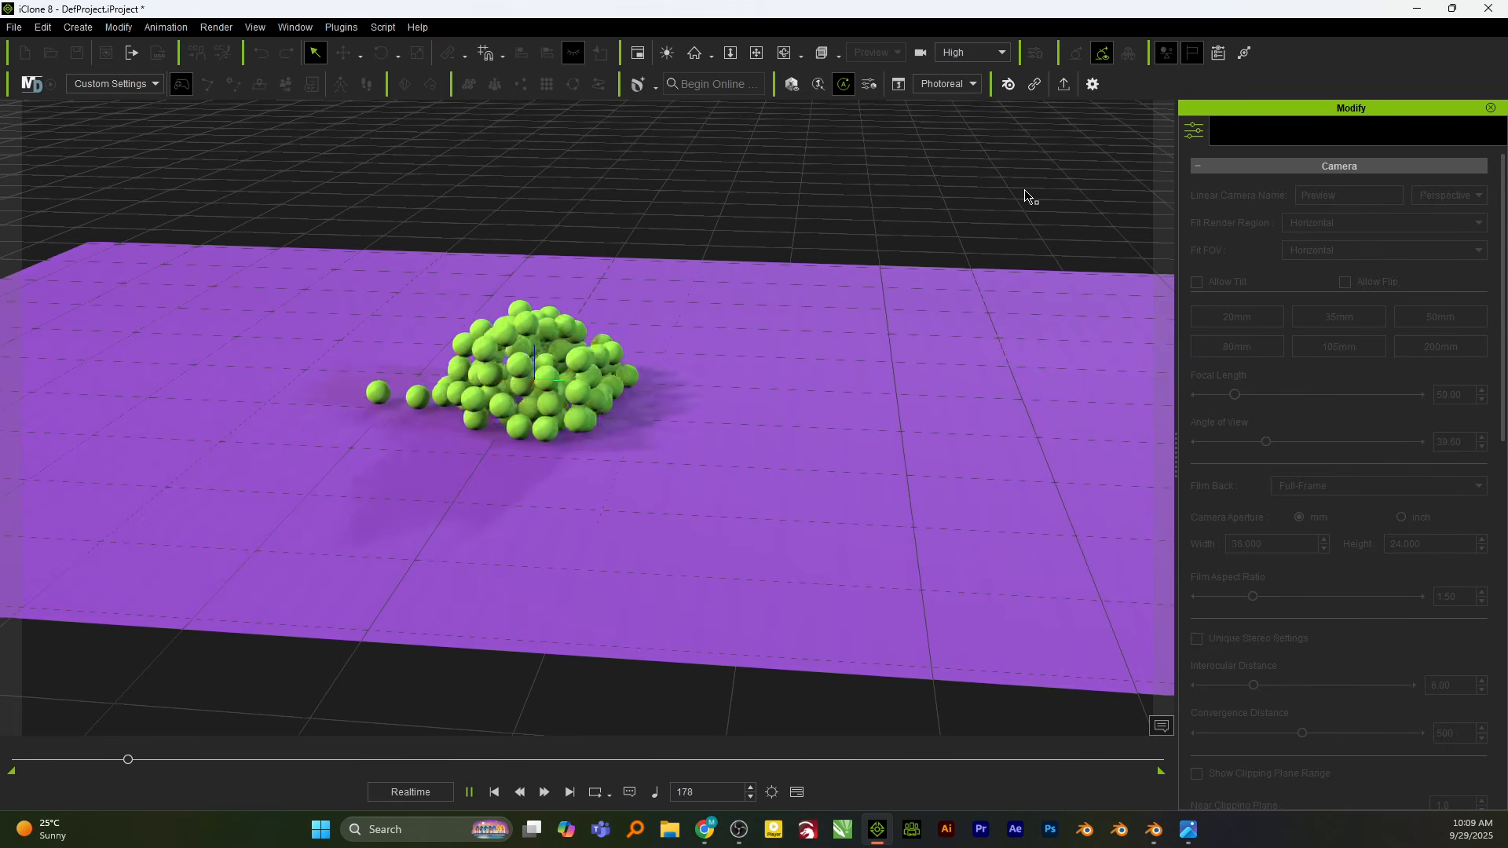
{"action": "key", "text": "space"}
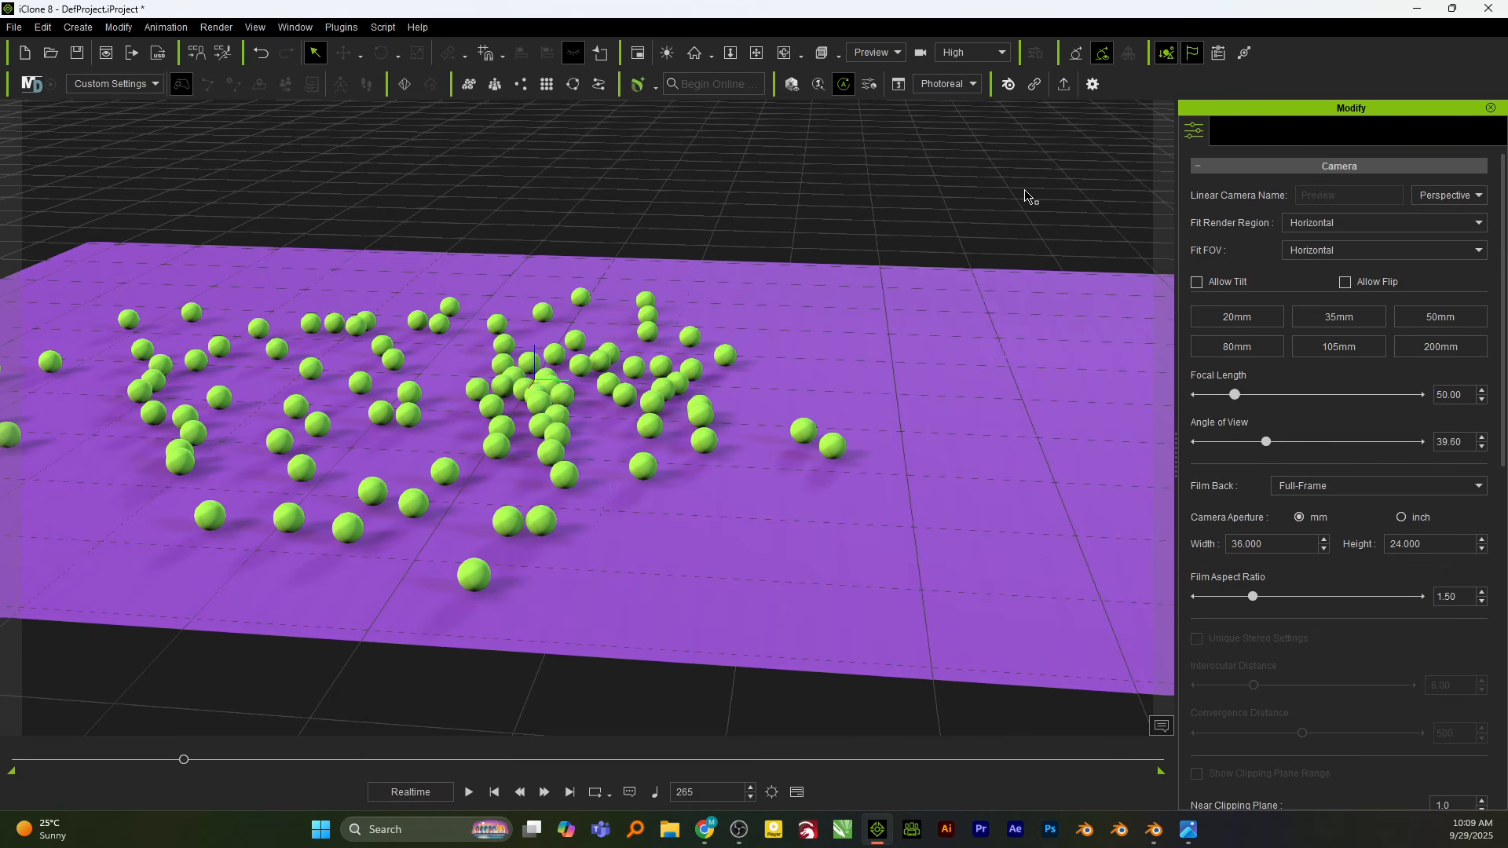
{"action": "key", "text": "space"}
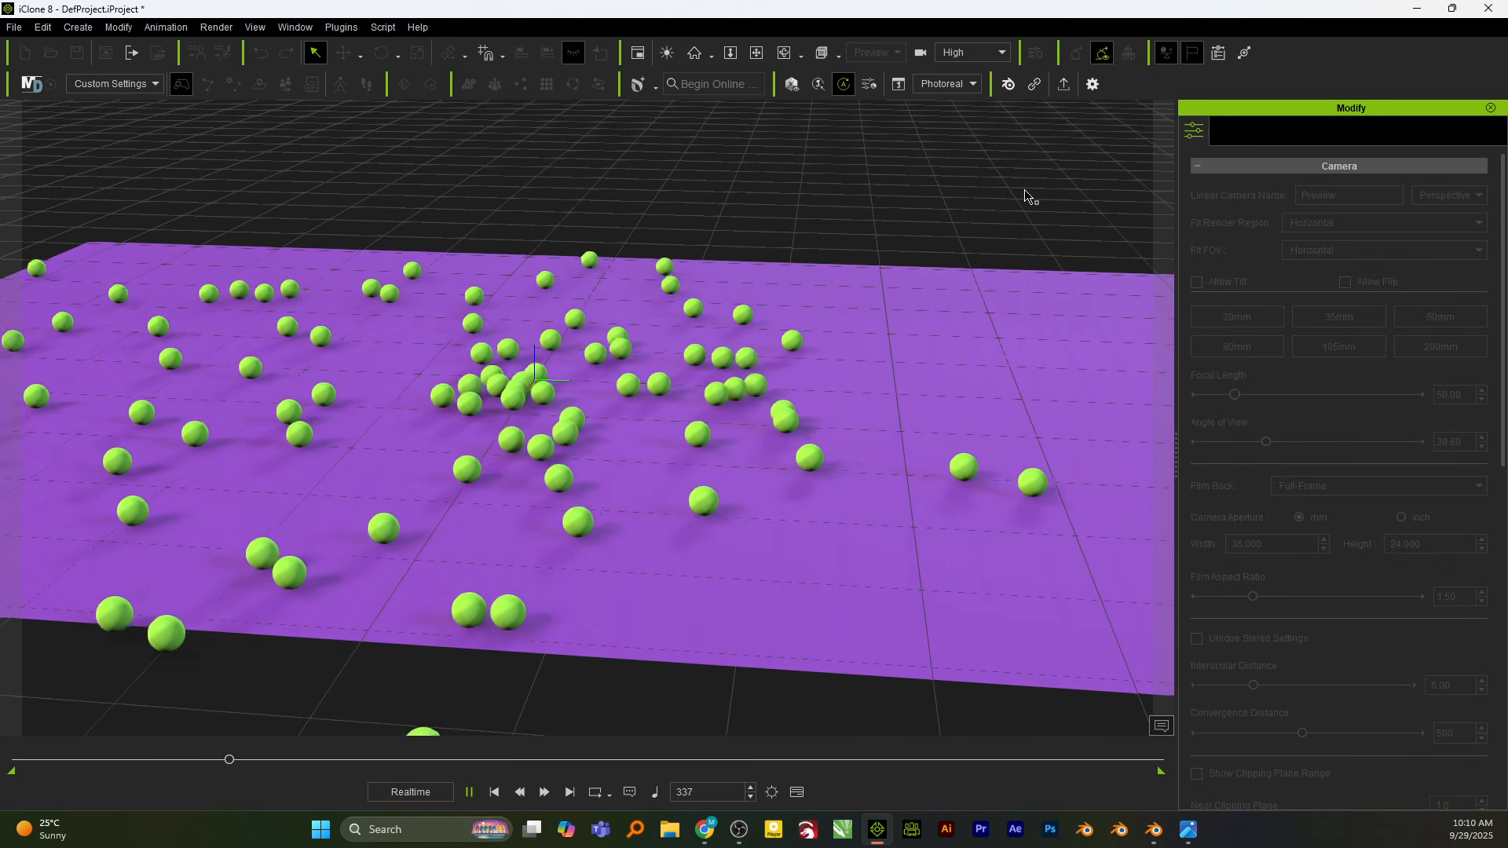
{"action": "key", "text": "space"}
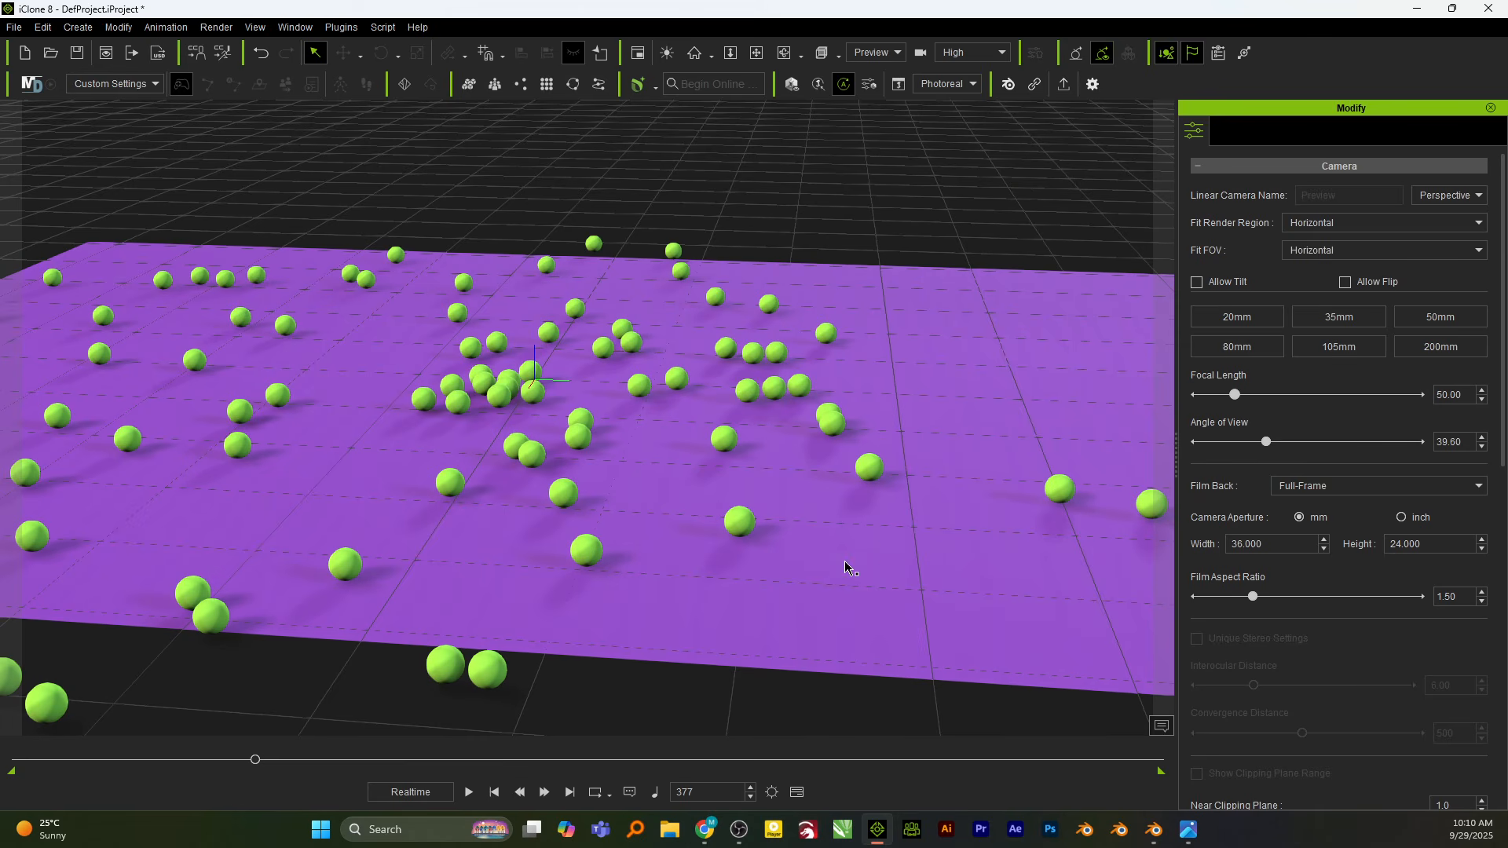
{"action": "left_click_drag", "start_coordinate": [255, 761], "coordinate": [21, 772]}
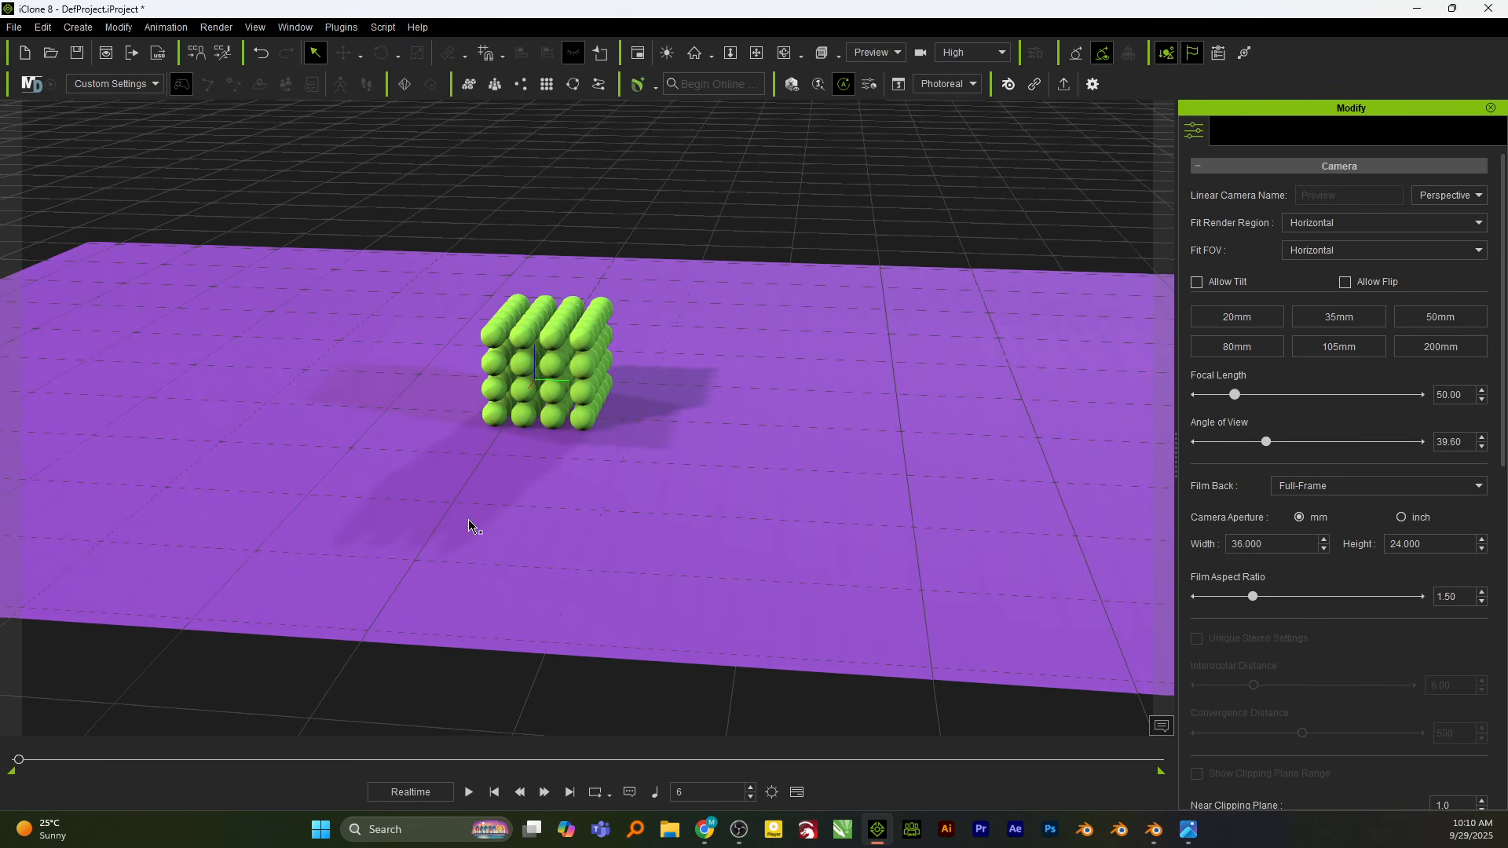
{"action": "scroll", "coordinate": [511, 451], "scroll_direction": "up", "scroll_amount": 4}
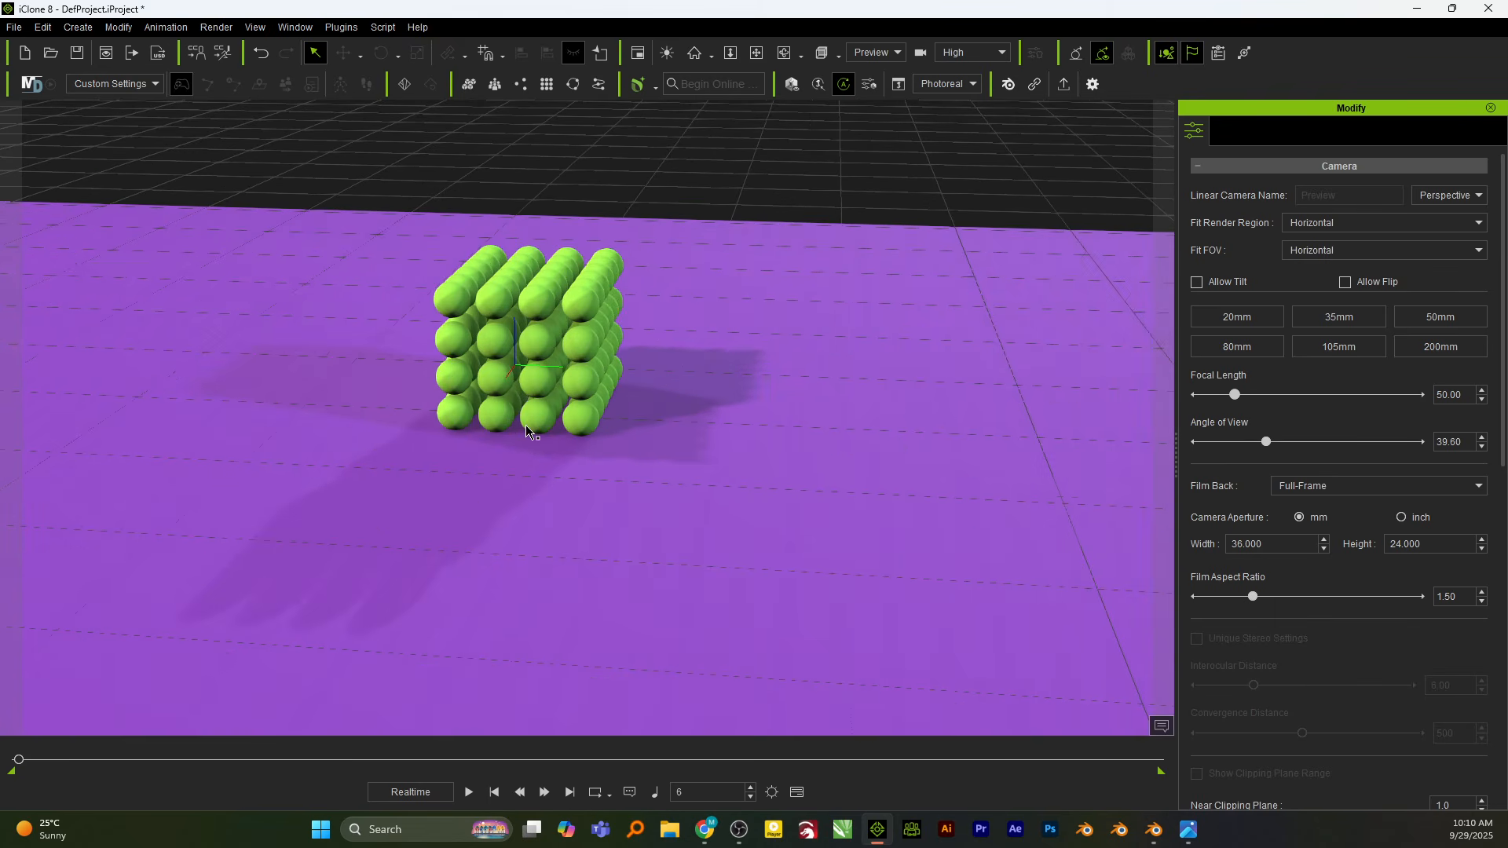